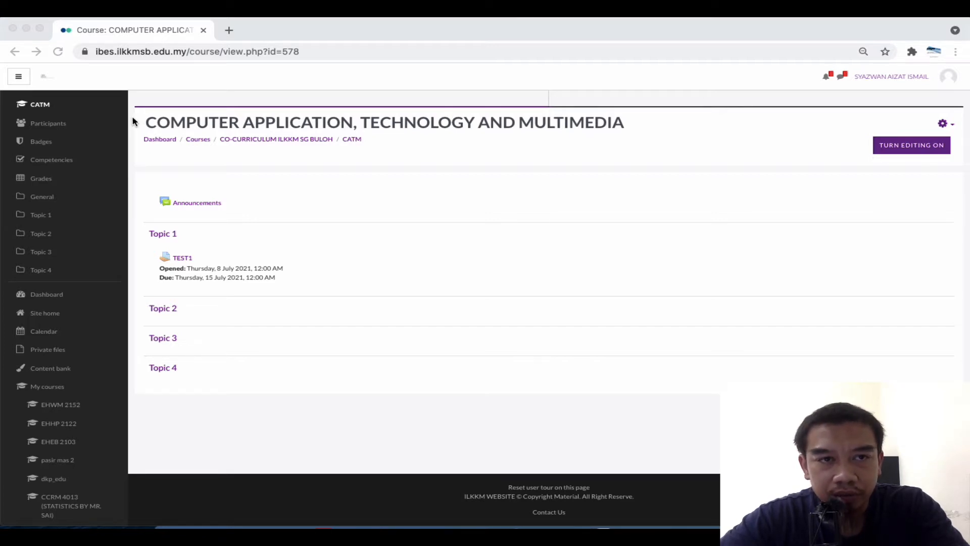
From the Dashboard, open the COMPUTER APPLICATION, TECHNOLOGY AND MULTIMEDIA course's Participants list
click(44, 77)
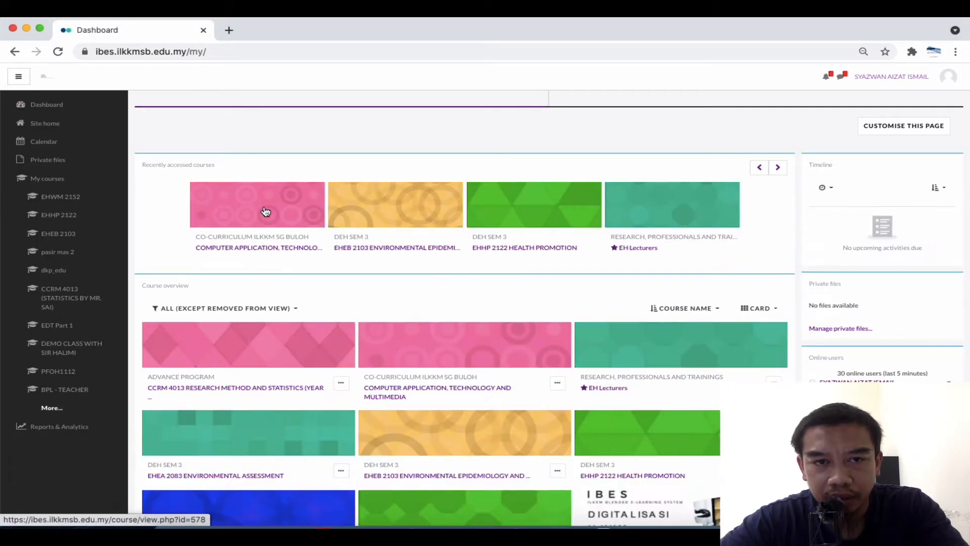
click(265, 212)
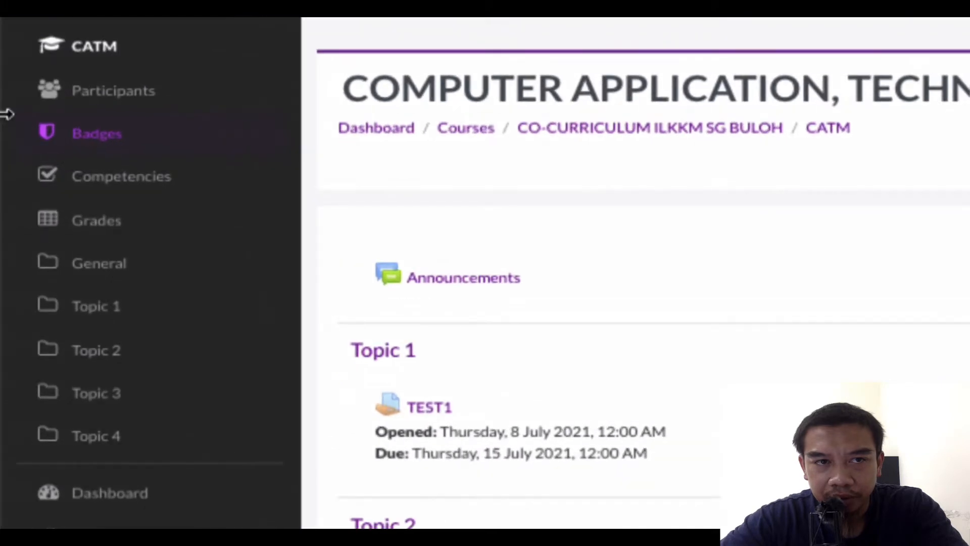
click(80, 103)
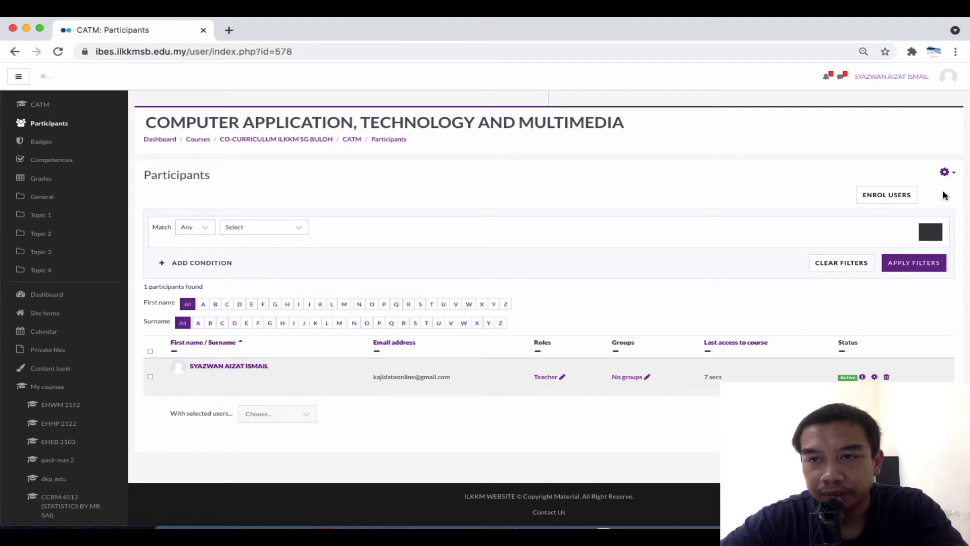
Enable the course's Self enrolment (Student) method under Enrolment methods and open its settings
scroll(945, 196, up, 10)
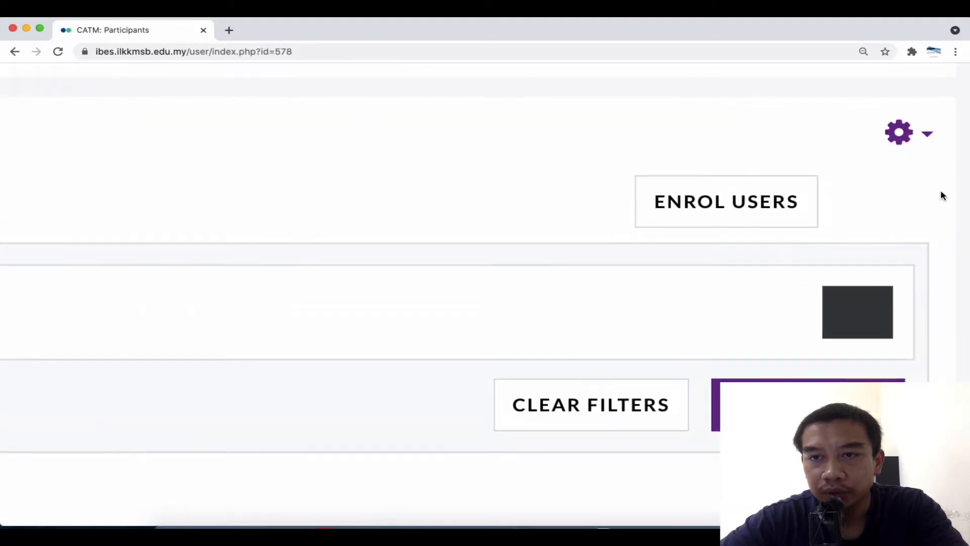
click(902, 133)
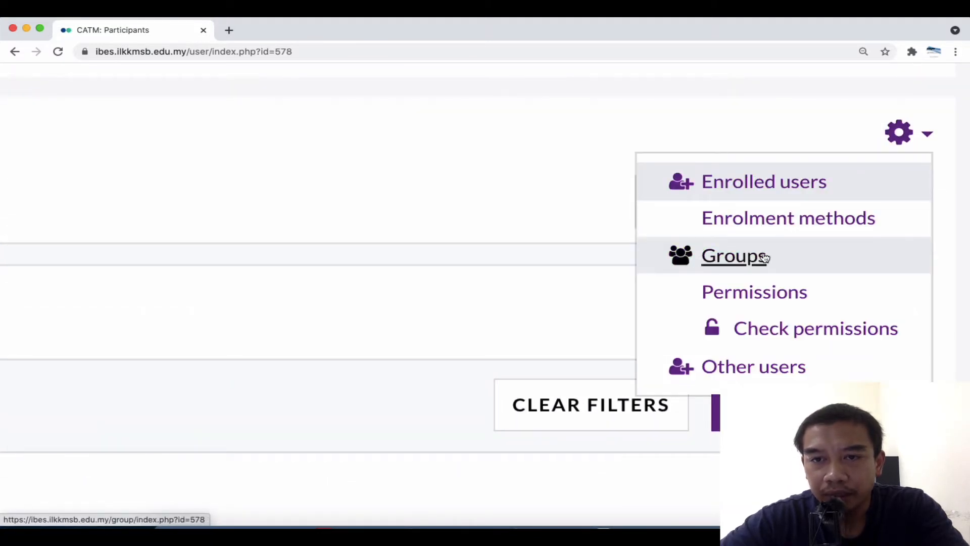
click(775, 217)
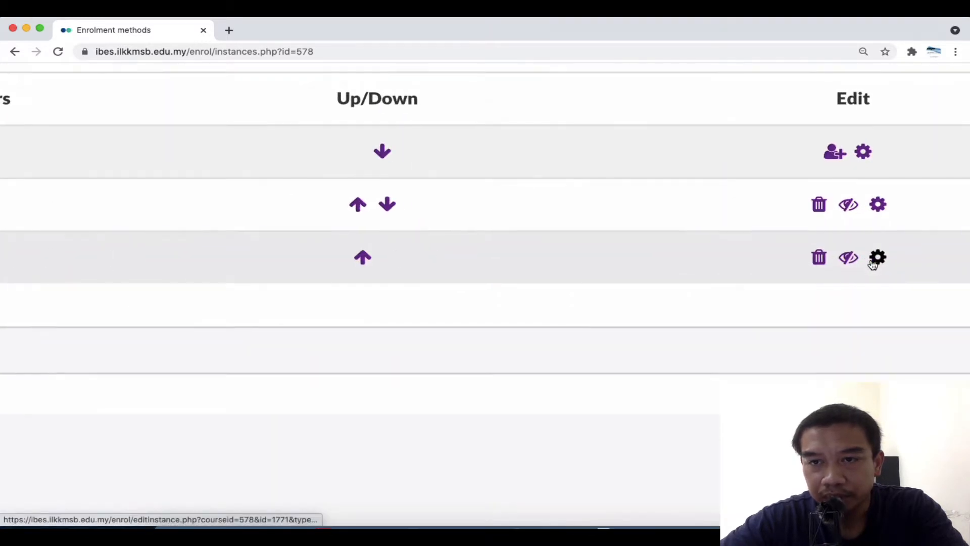
click(849, 259)
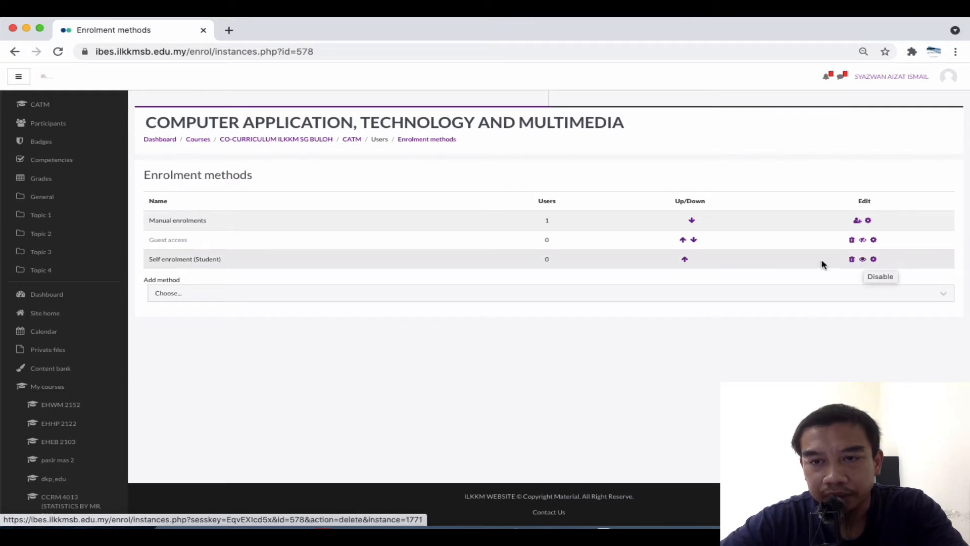
scroll(874, 261, up, 3)
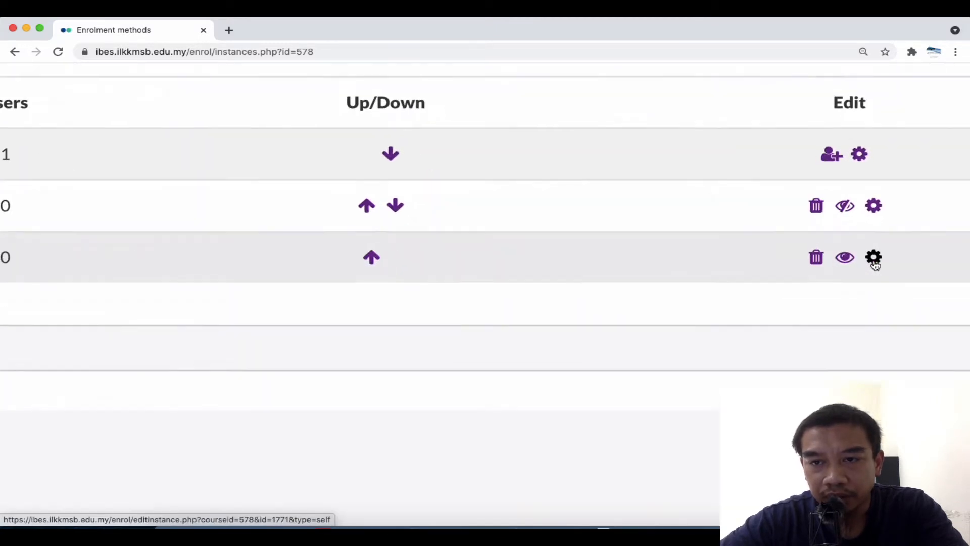
click(873, 260)
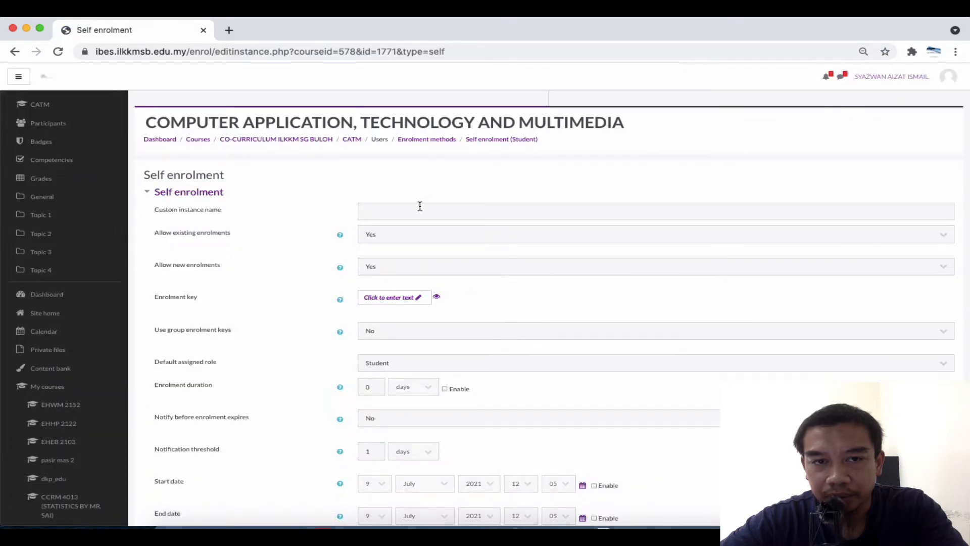
Set the self enrolment custom instance name to 'Self-registration'
click(420, 209)
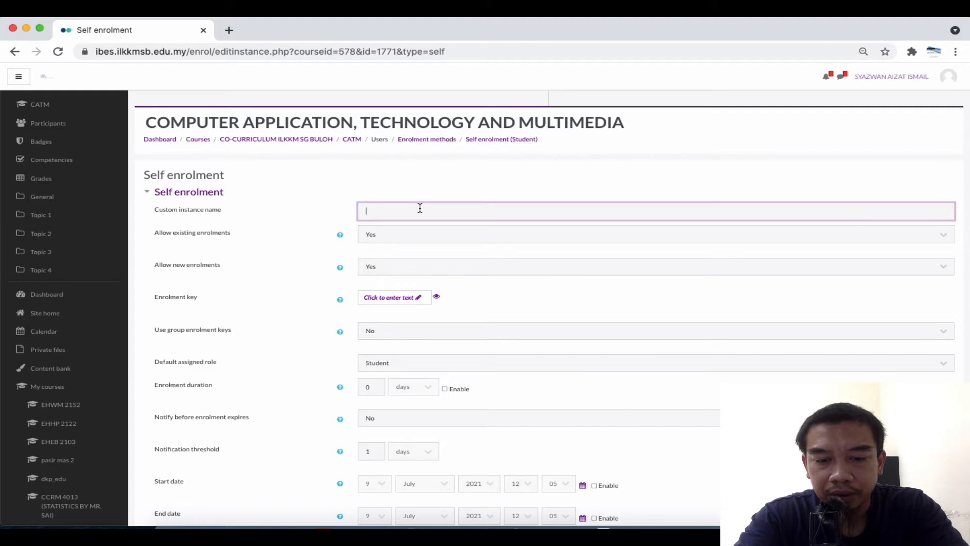
text(Self-re)
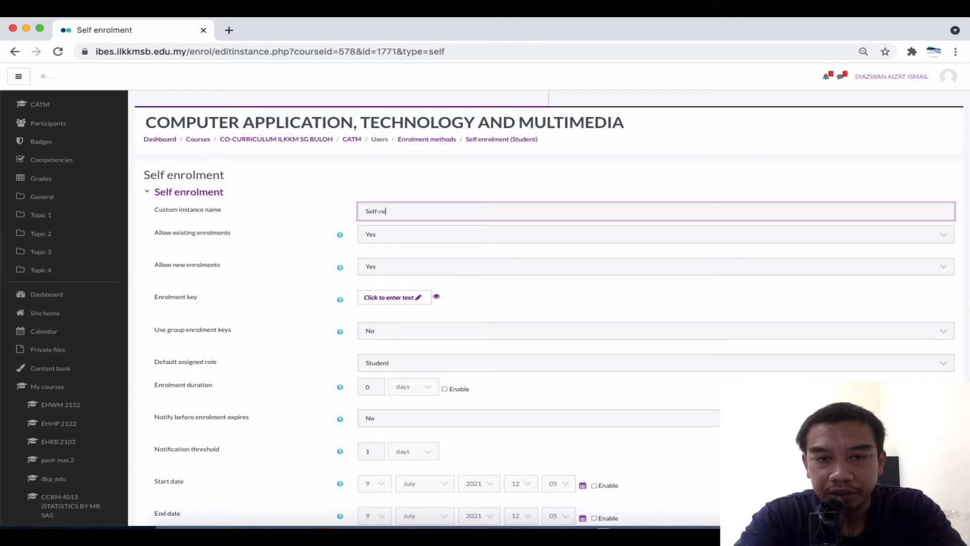
text(gistration)
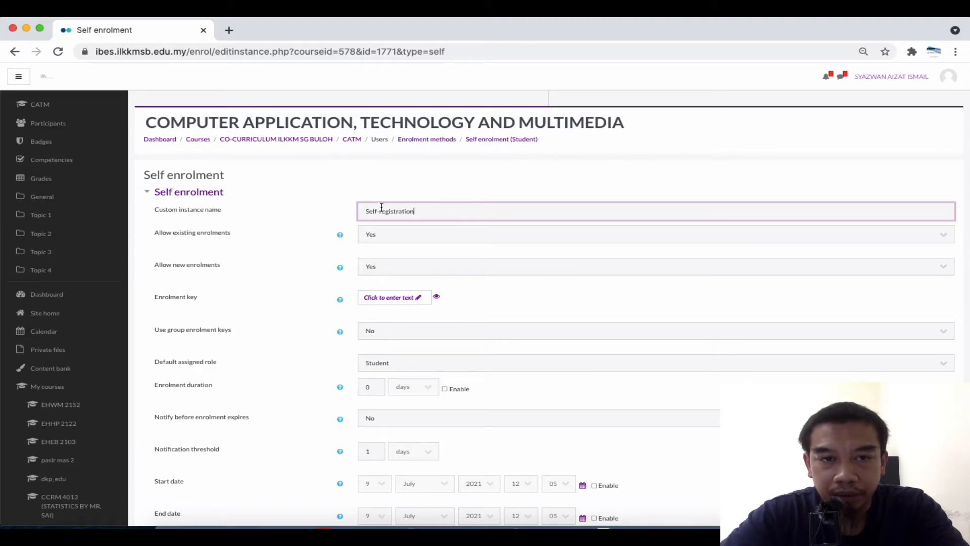
click(311, 217)
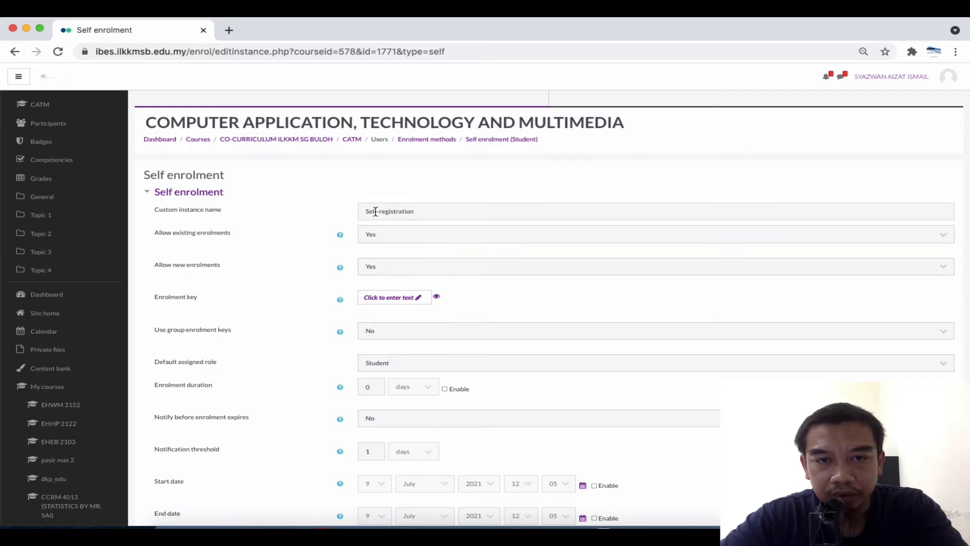
scroll(376, 211, up, 5)
scroll(376, 212, left, 2)
scroll(375, 211, down, 2)
scroll(376, 211, left, 1)
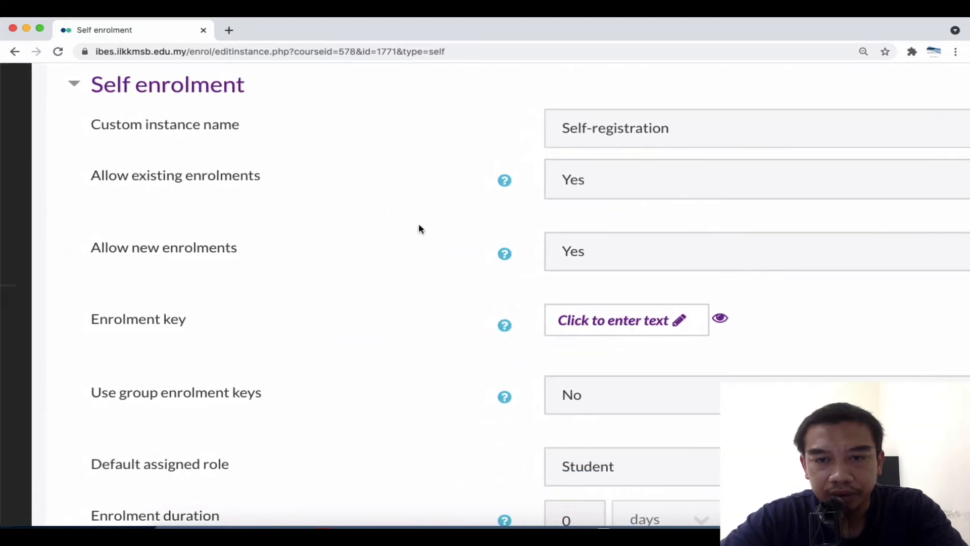
Set an enrolment key for the self enrolment method
click(688, 326)
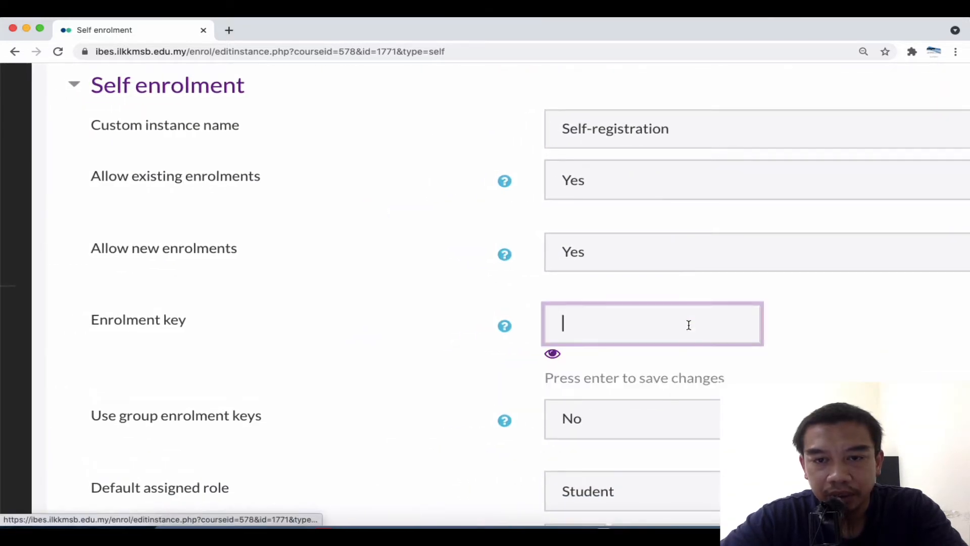
click(554, 356)
click(593, 327)
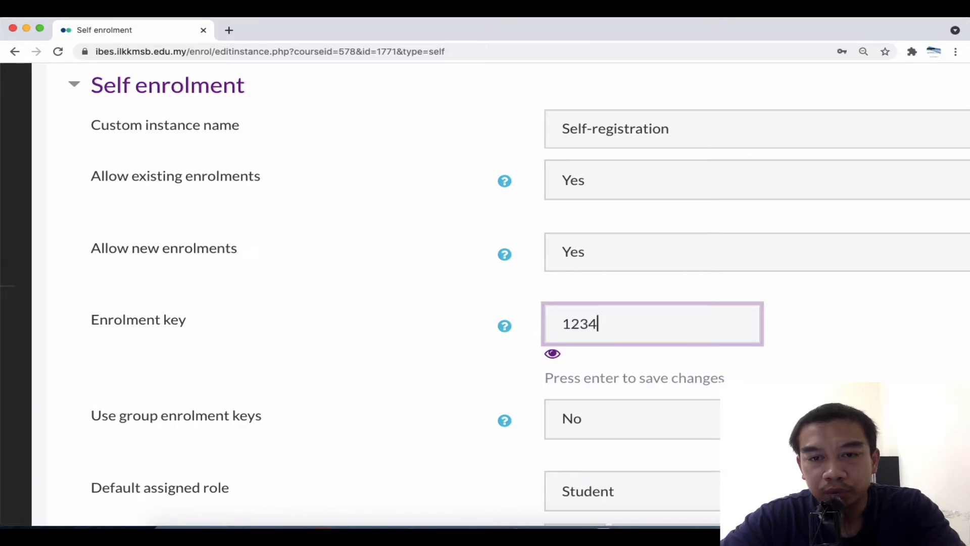
key(Return)
scroll(737, 351, down, 3)
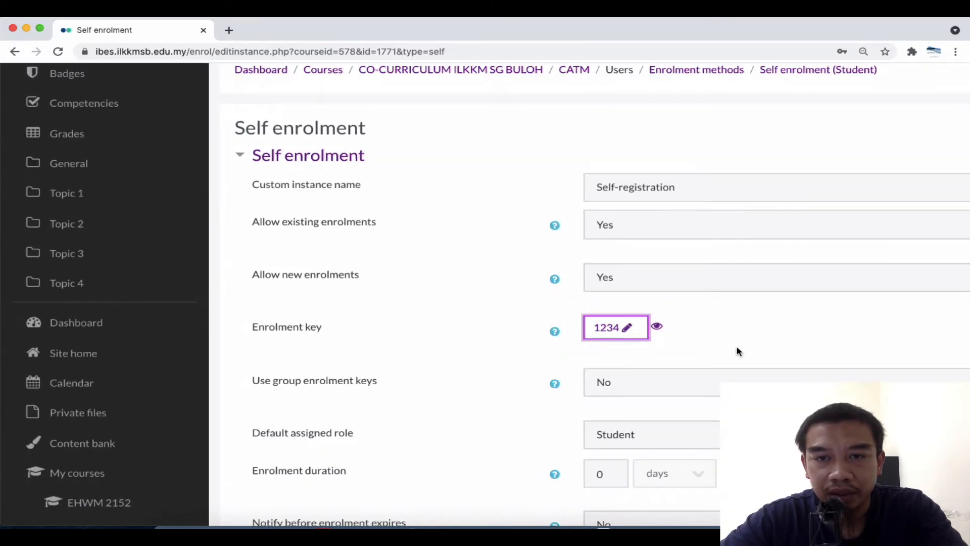
key(super+minus)
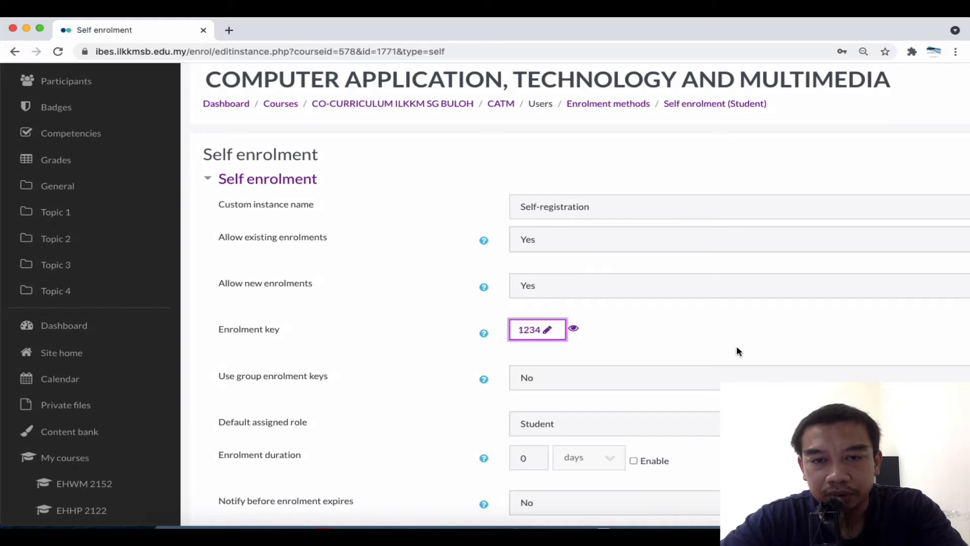
scroll(630, 347, down, 3)
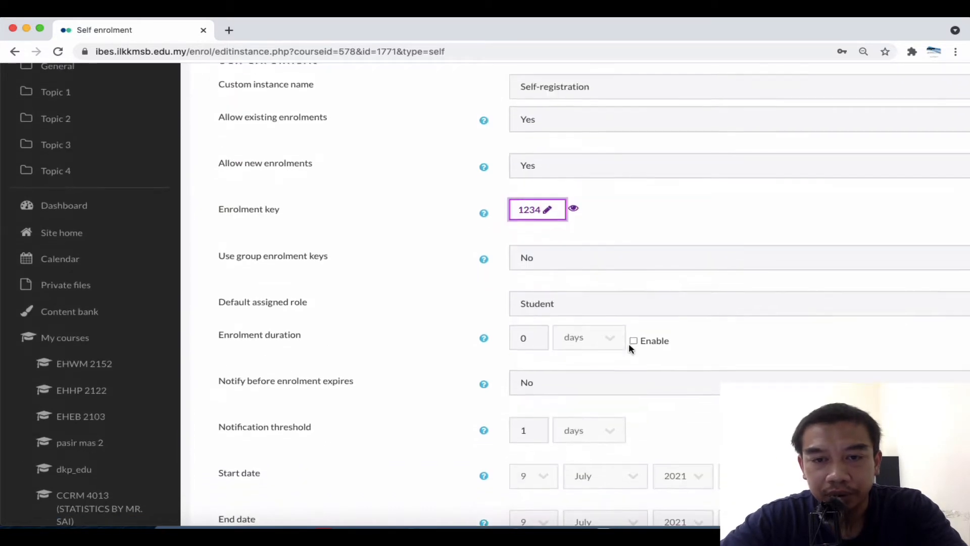
key(super+minus)
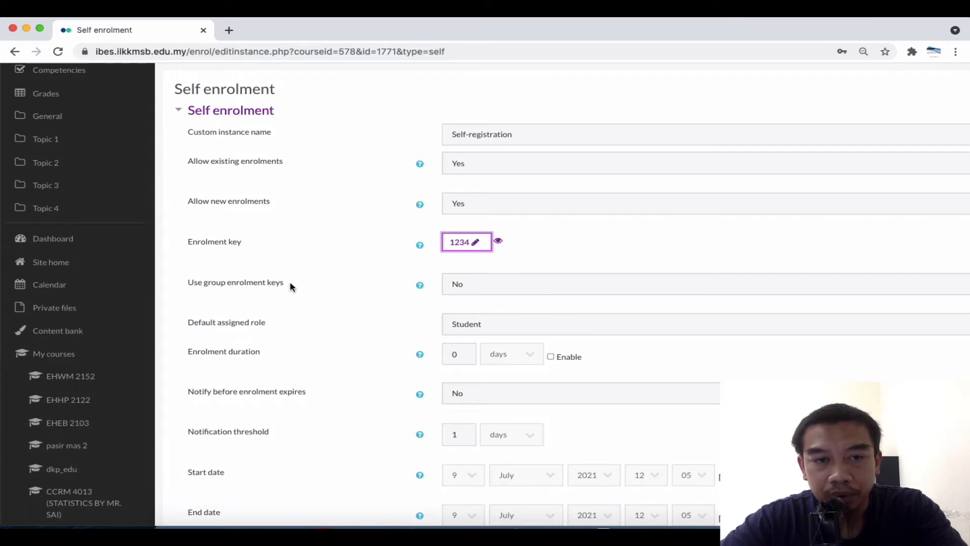
Leave Use group enrolment keys set to No
click(475, 283)
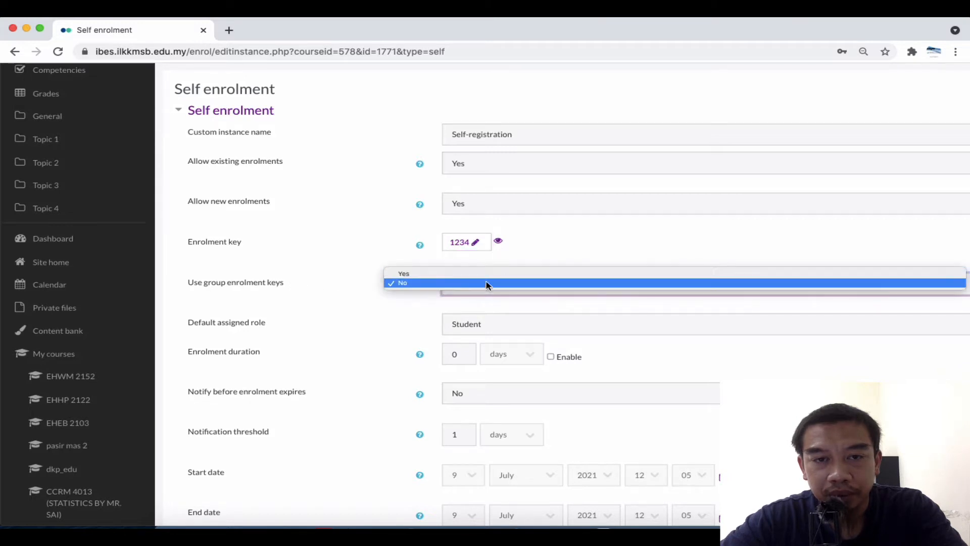
click(539, 258)
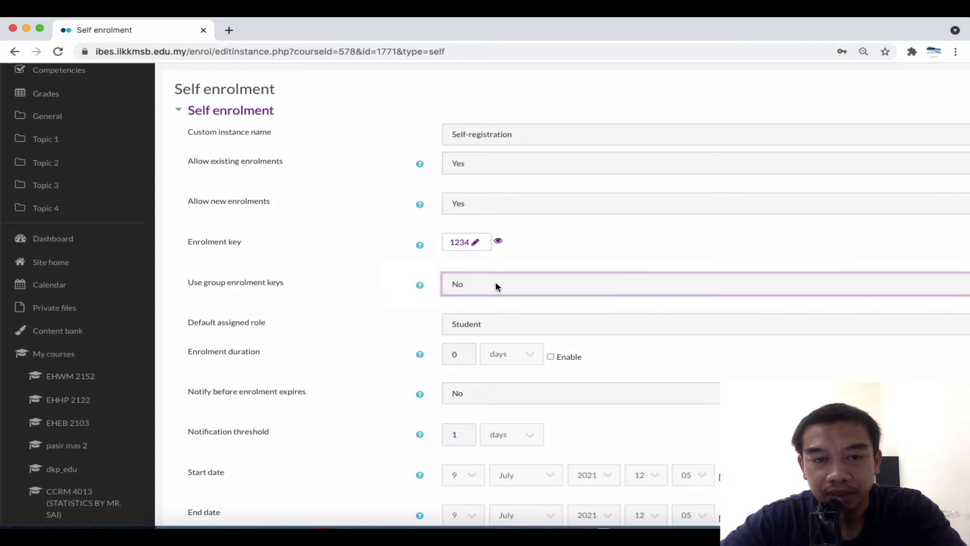
scroll(496, 284, down, 3)
scroll(496, 281, down, 1)
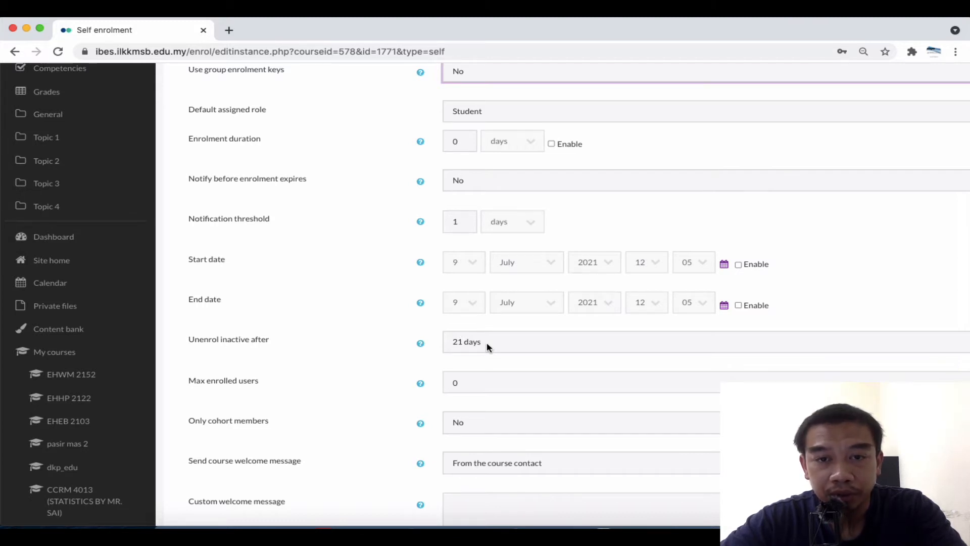
click(400, 347)
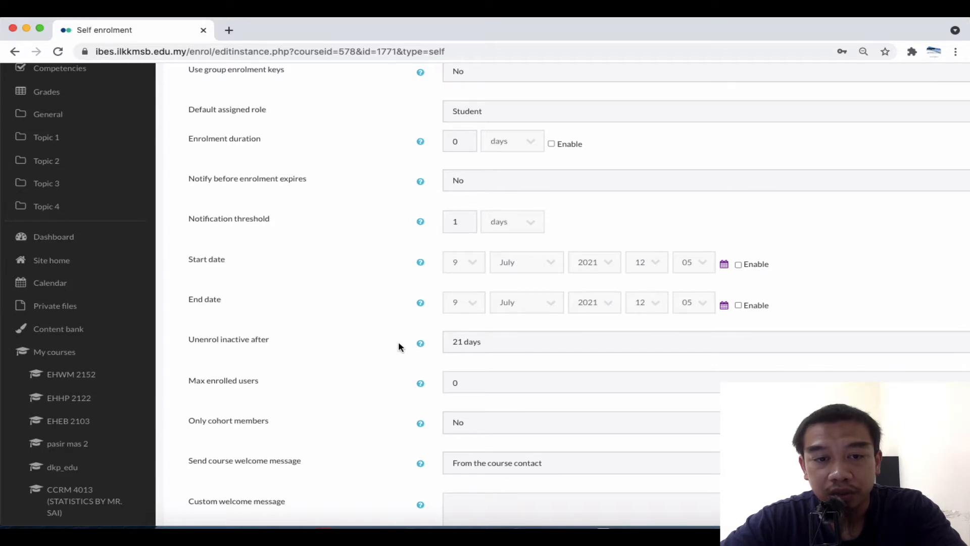
scroll(400, 347, down, 4)
scroll(399, 347, up, 6)
scroll(399, 347, up, 3)
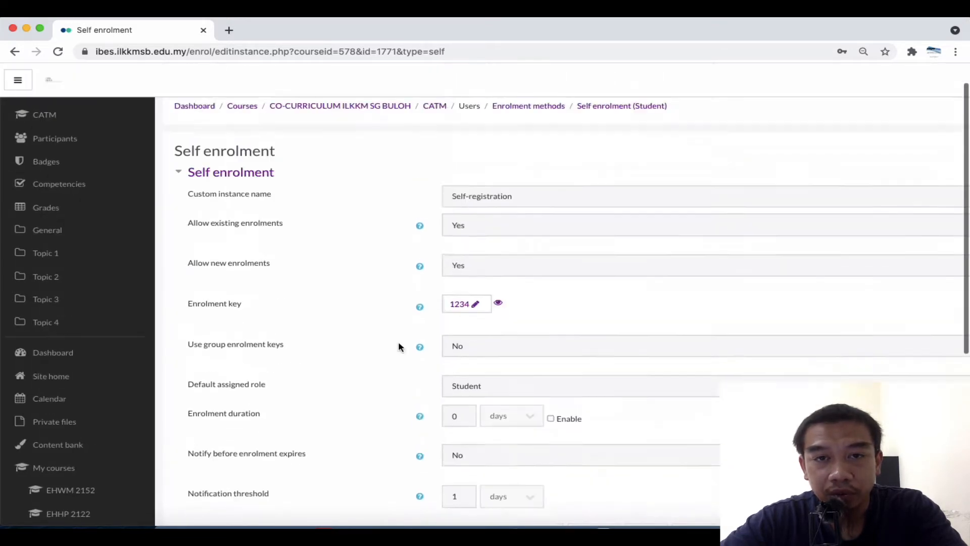
scroll(399, 347, down, 9)
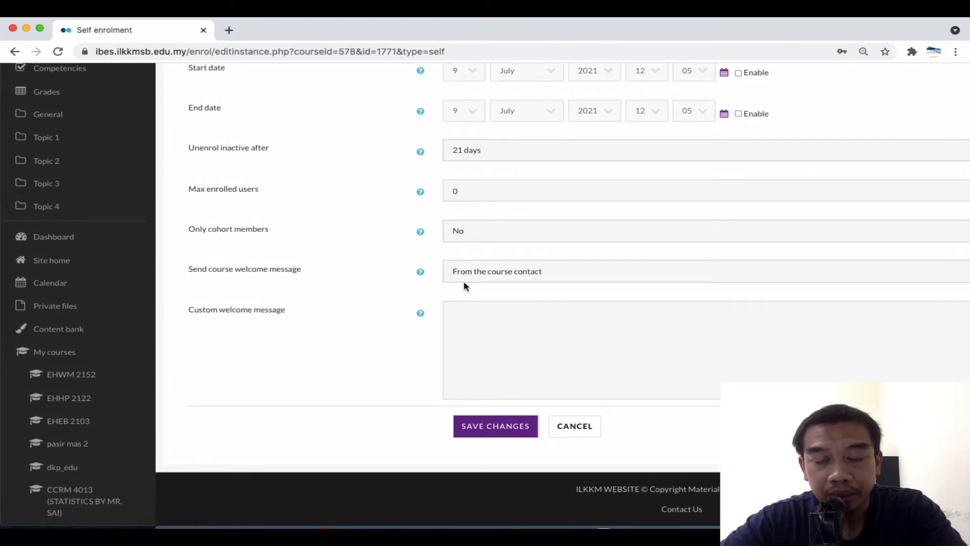
Send the welcome message 'Welcome to the course' from the course contact and save
click(479, 269)
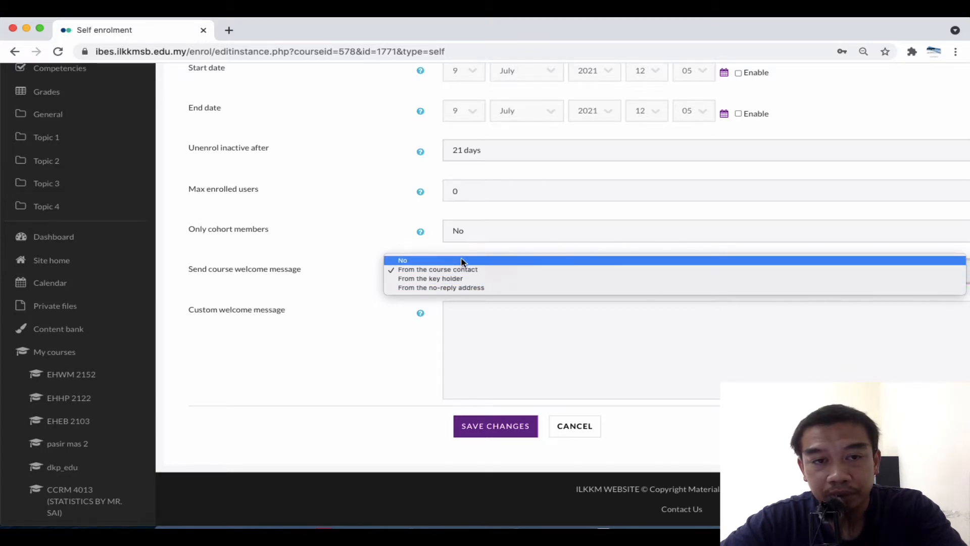
click(305, 310)
click(475, 329)
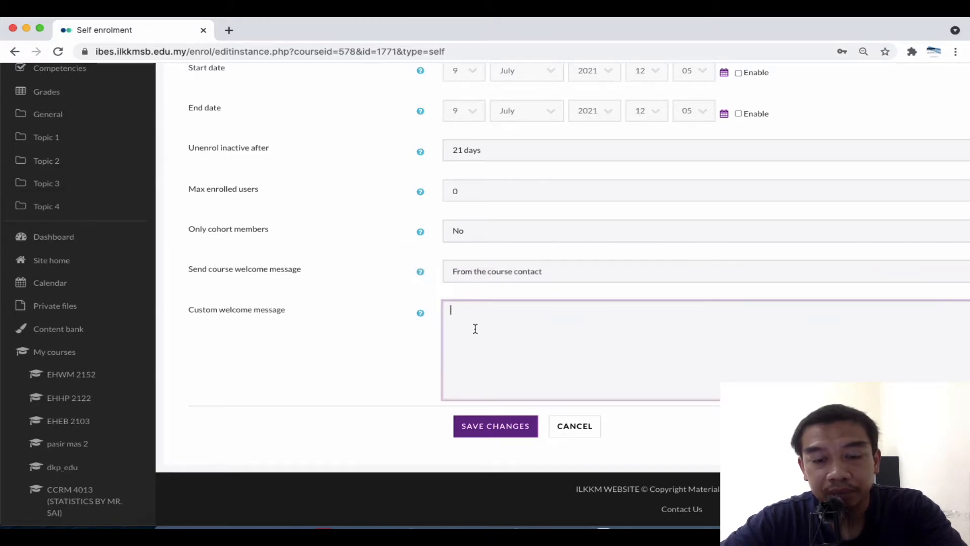
text(Welcome to the course)
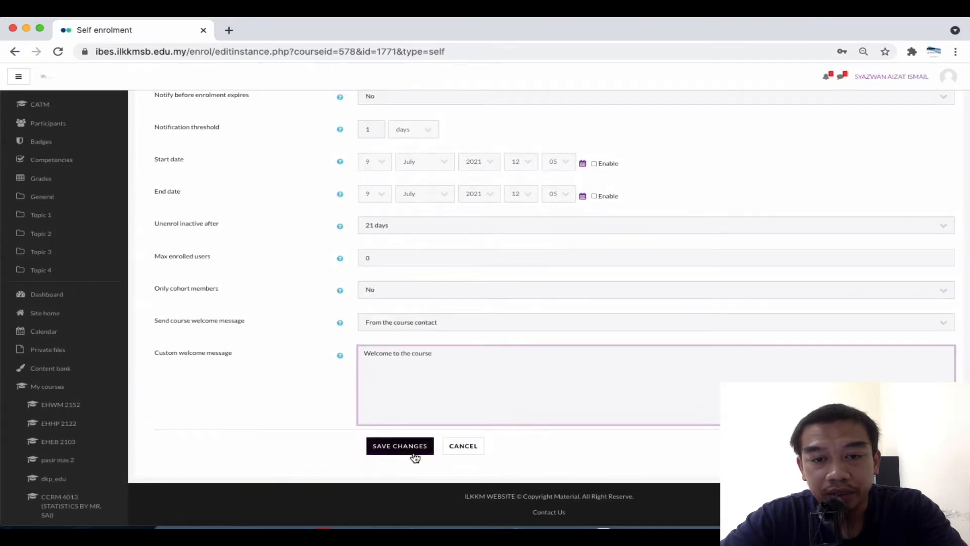
click(414, 455)
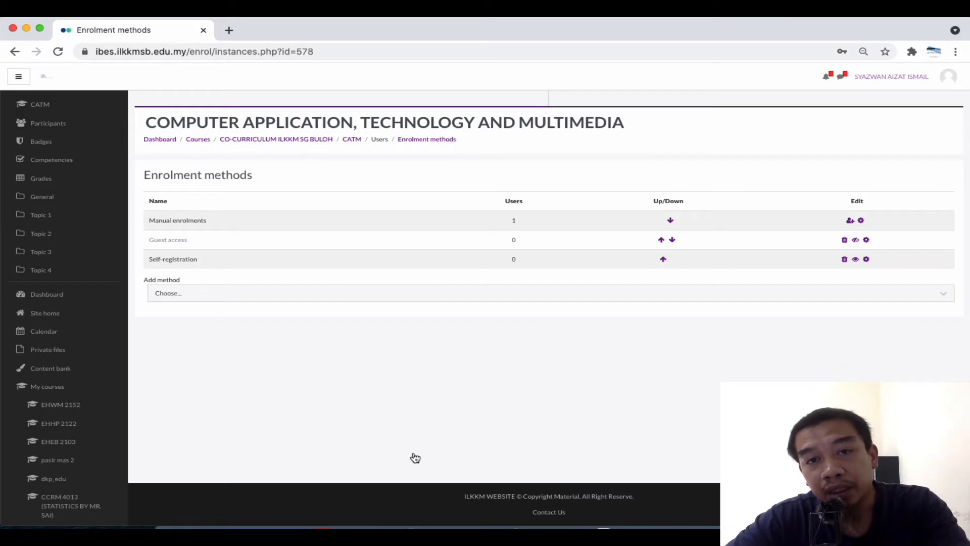
Move Self-registration above Guest access in the enrolment methods list
click(665, 260)
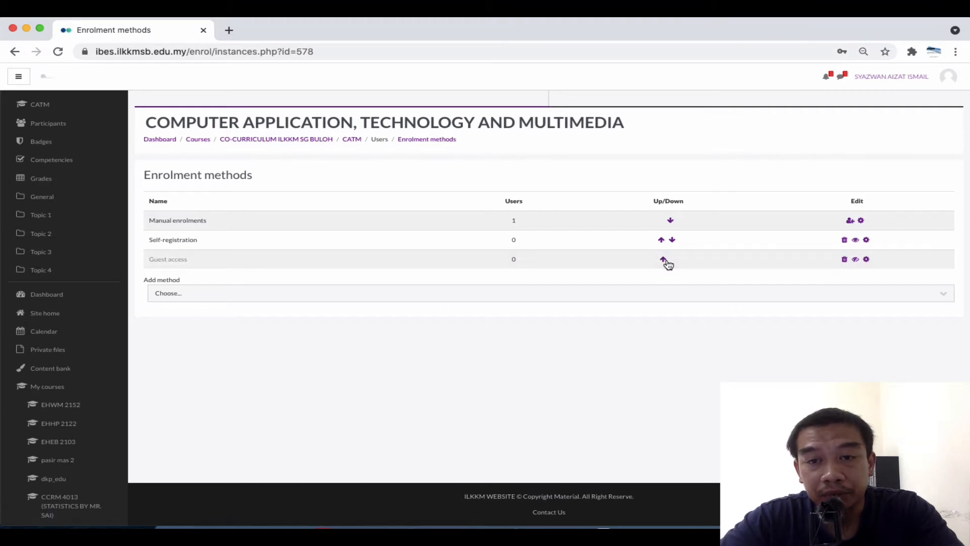
scroll(203, 229, up, 5)
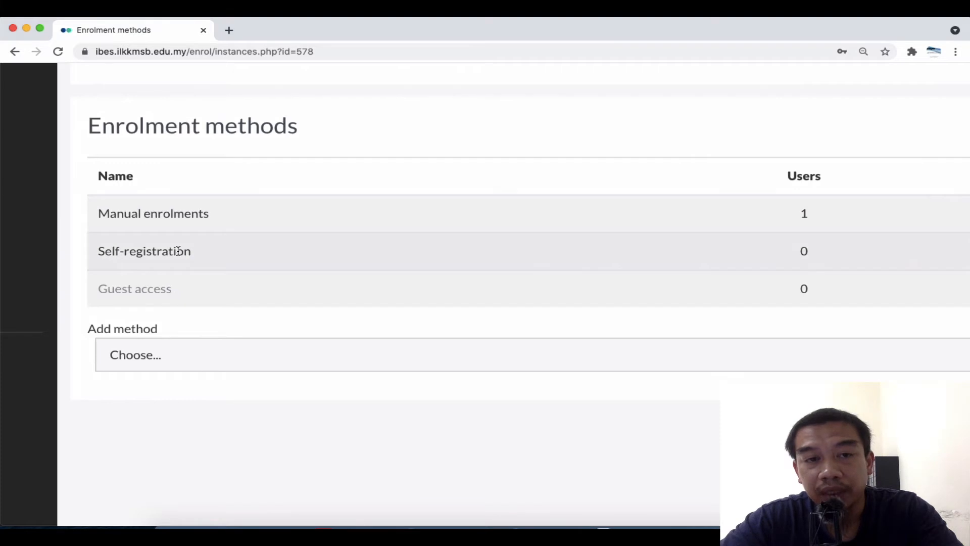
scroll(178, 251, down, 5)
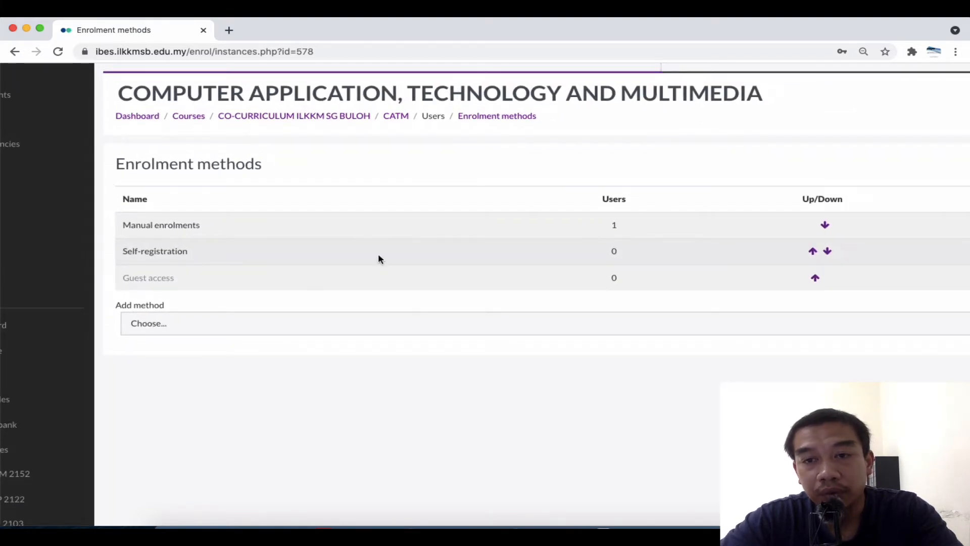
scroll(537, 259, down, 3)
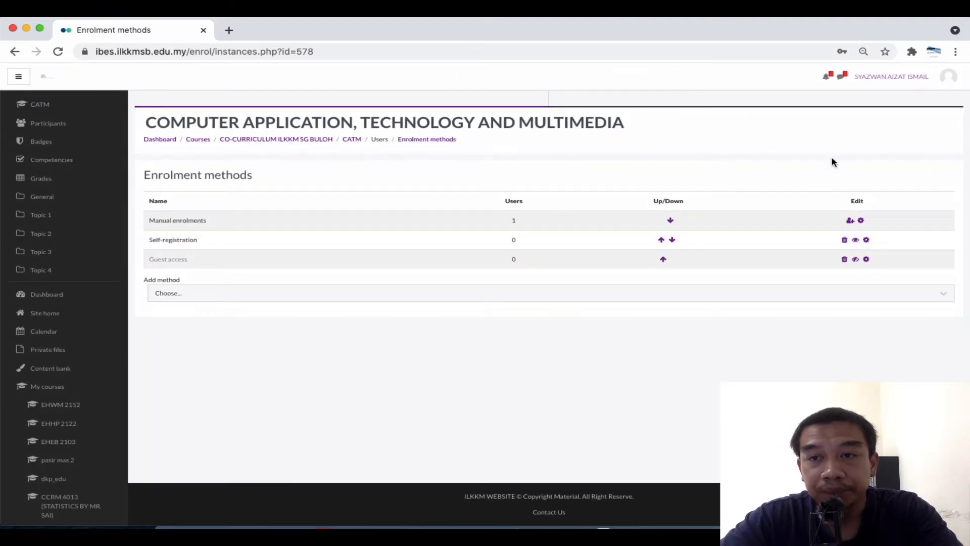
Return to the course's Participants page
click(947, 79)
click(804, 125)
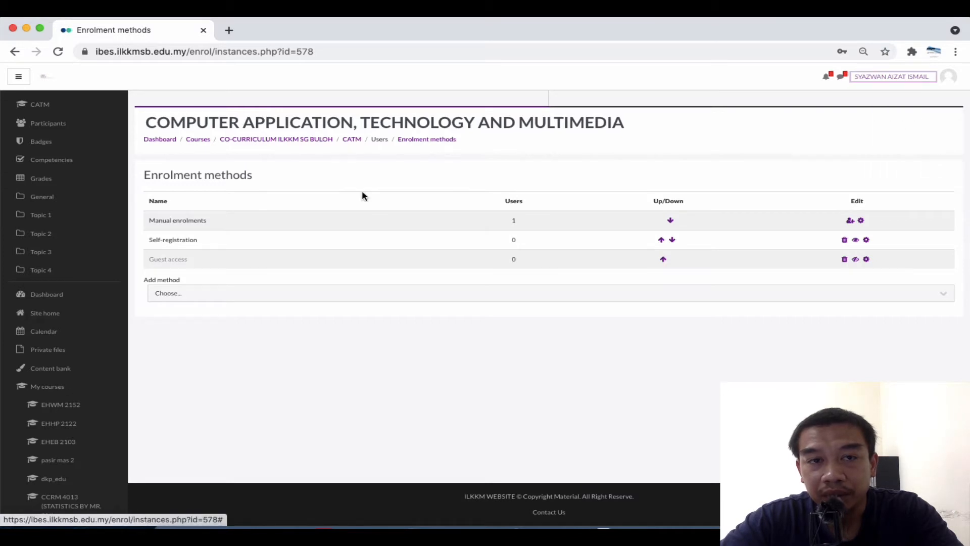
click(69, 127)
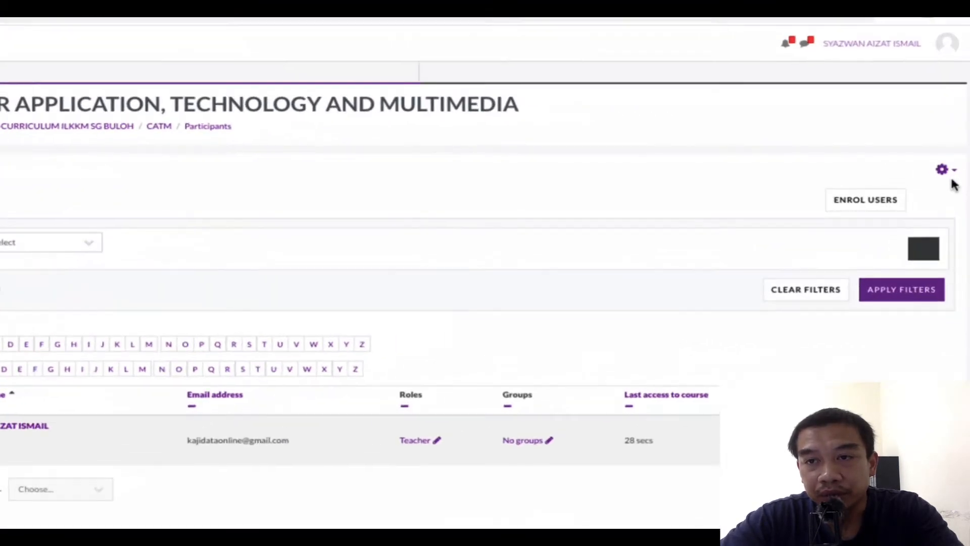
On the course Groups page, delete GROUP A, GROUP C and GROUP B
click(944, 172)
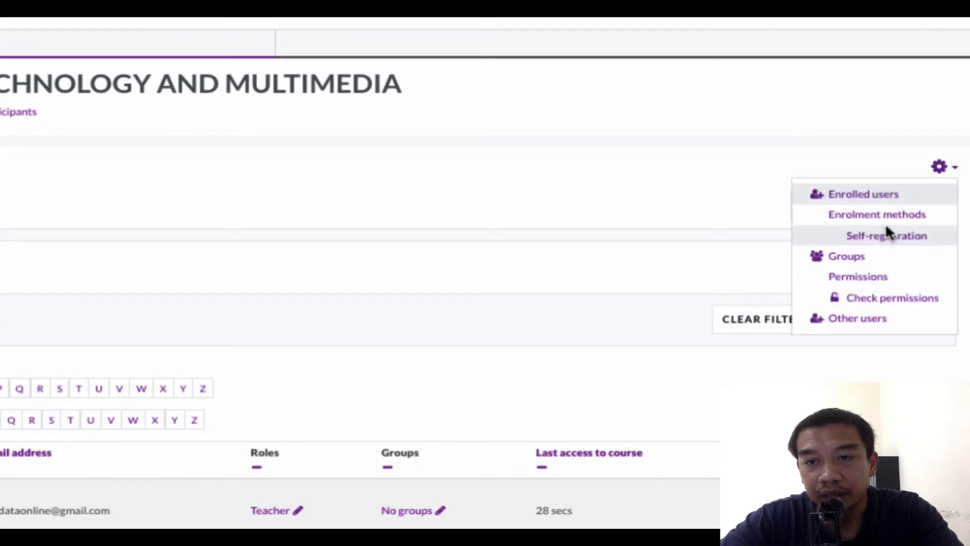
click(874, 264)
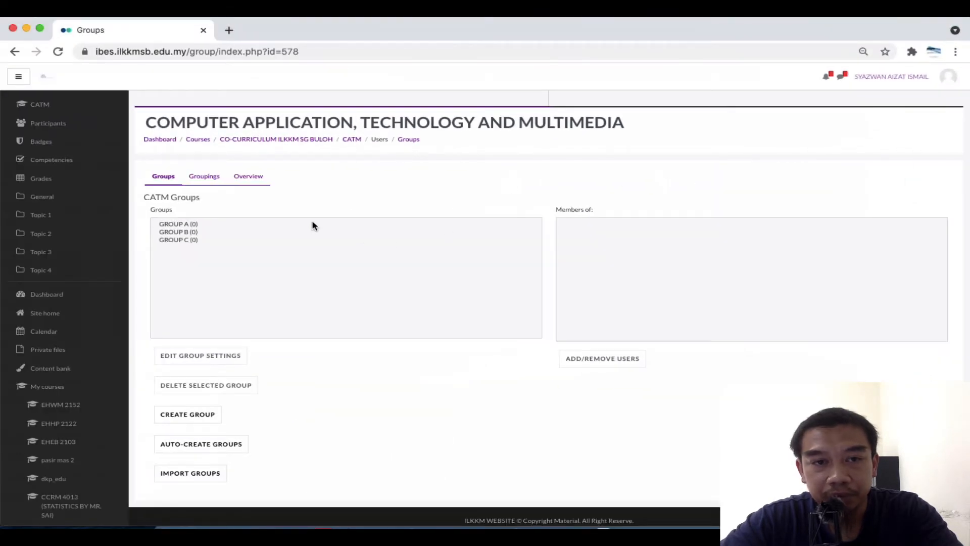
click(310, 223)
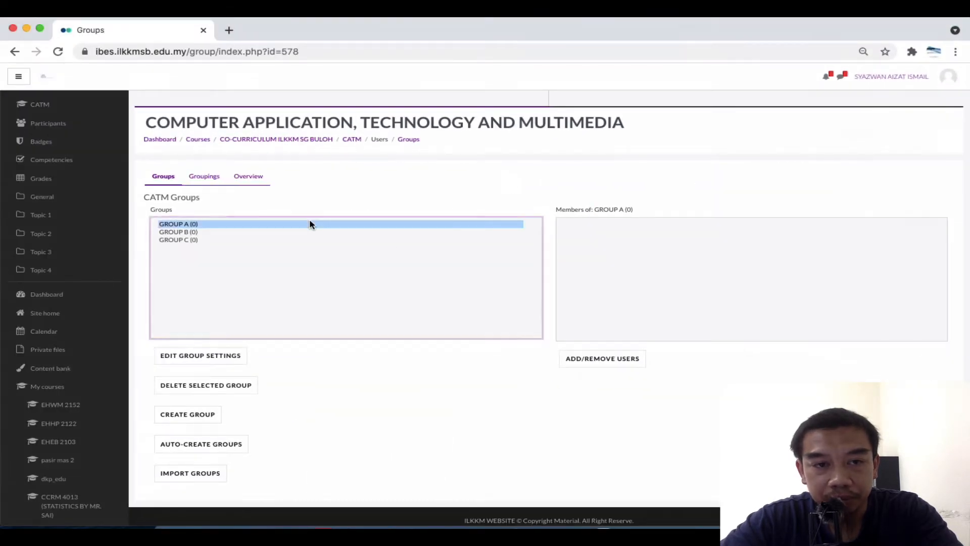
click(216, 385)
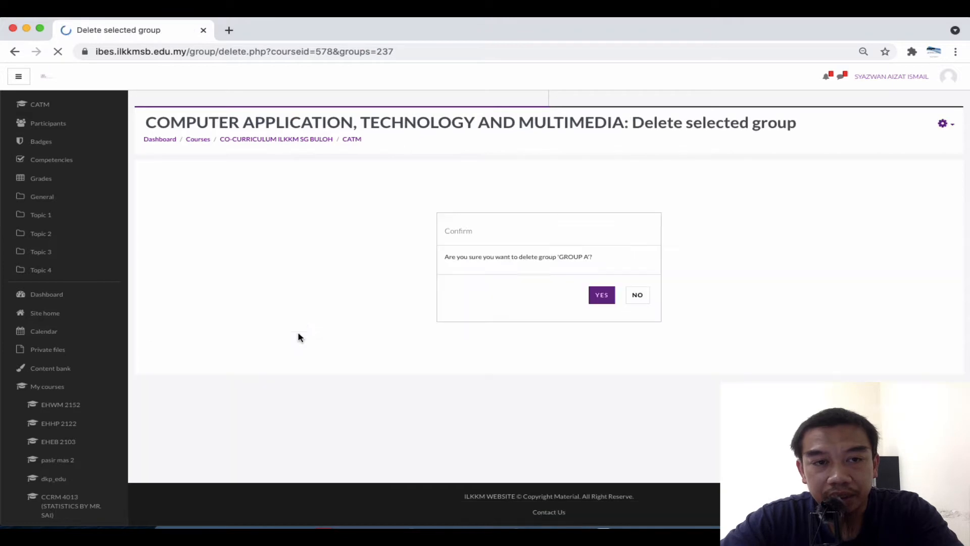
click(602, 295)
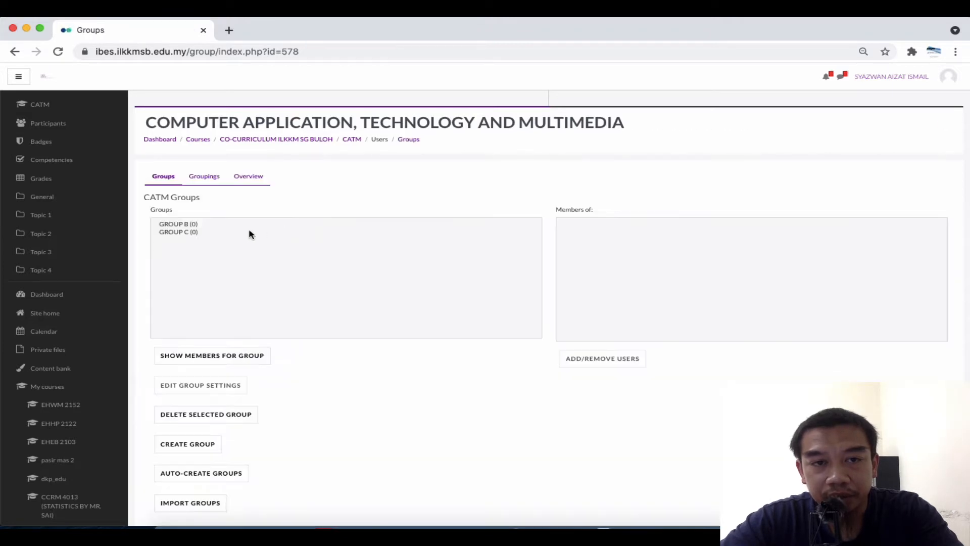
click(214, 231)
click(214, 385)
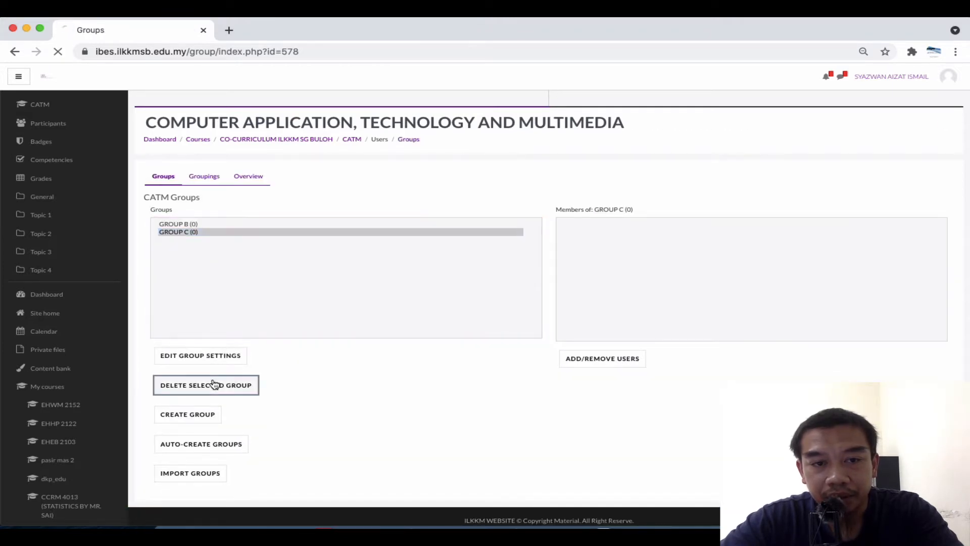
click(601, 294)
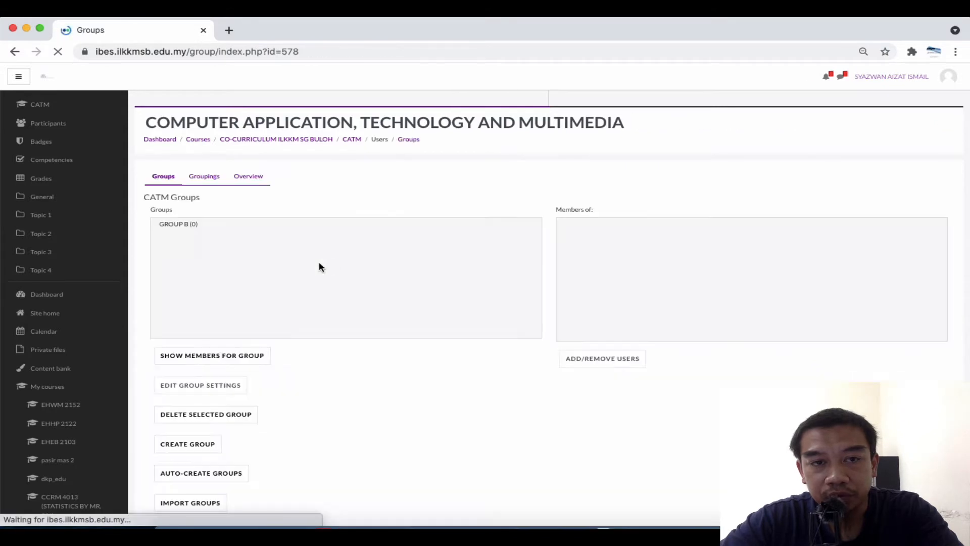
click(198, 223)
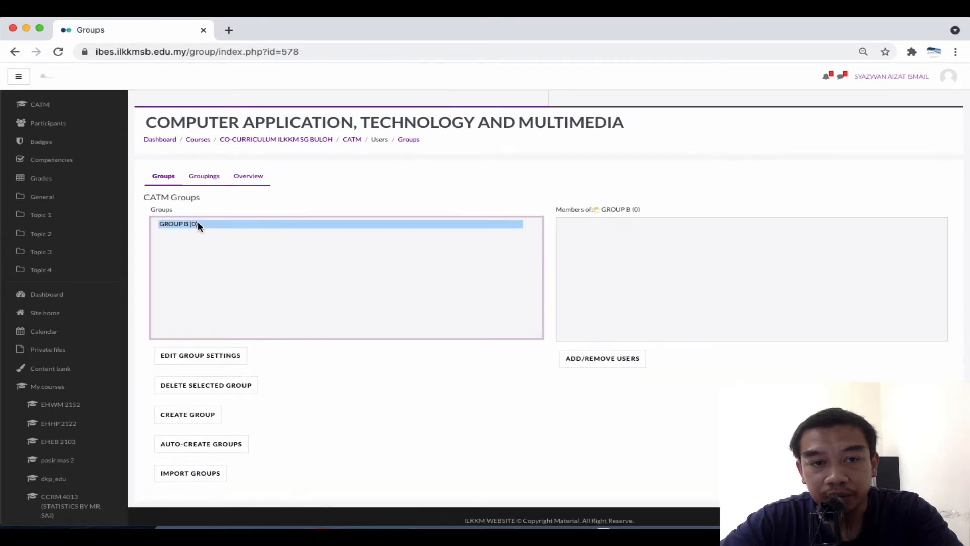
click(216, 386)
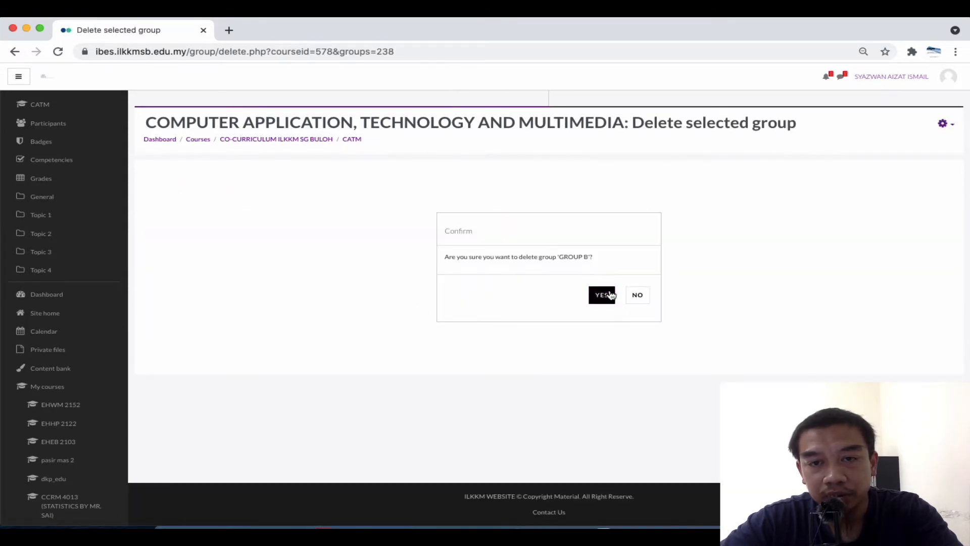
click(610, 295)
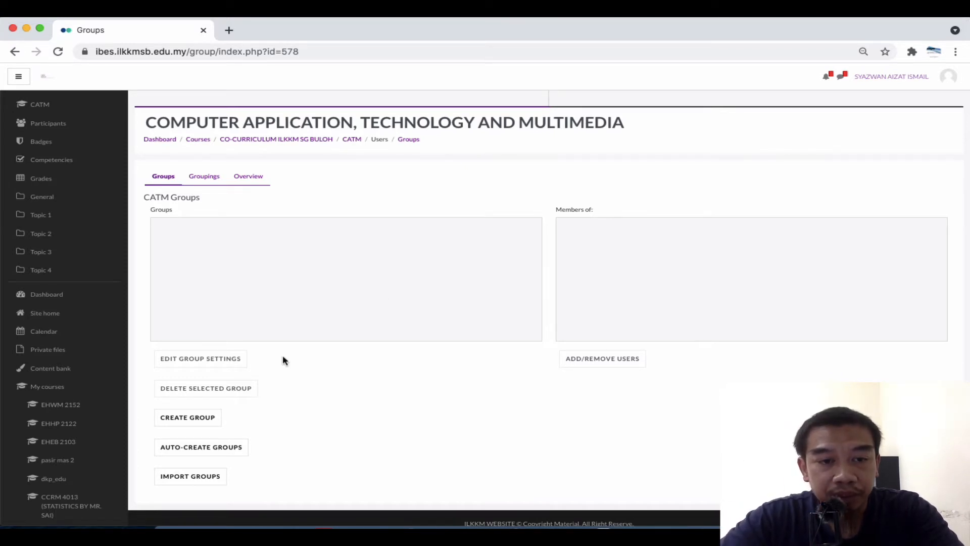
scroll(201, 422, up, 5)
Create a new group GROUP A with ID number 1 and description 'Group A of my course'
click(202, 423)
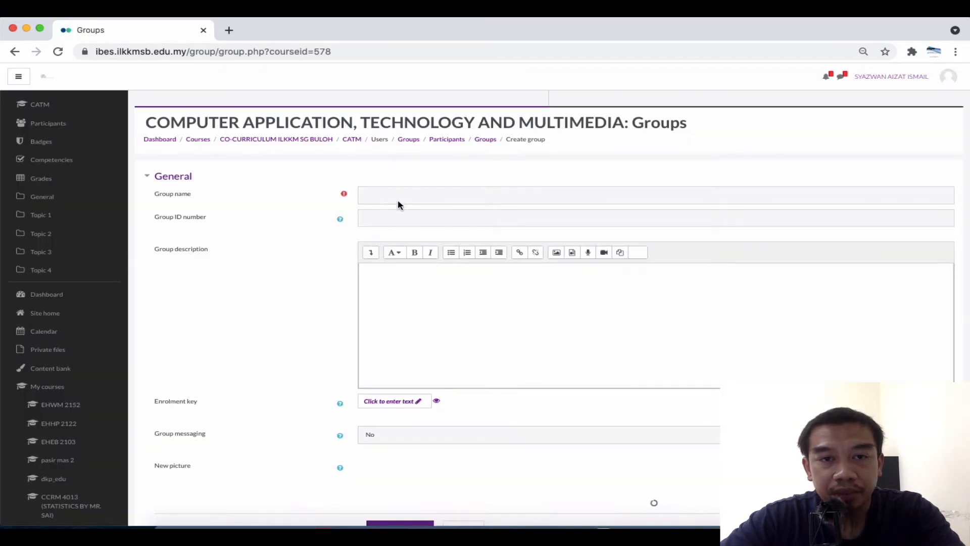
click(398, 197)
text(GROUP A)
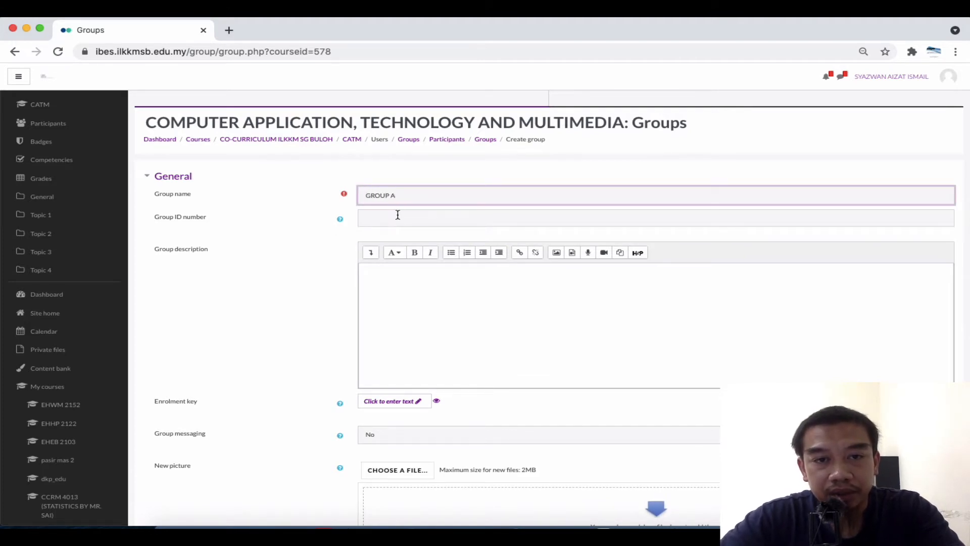
click(398, 215)
text(1)
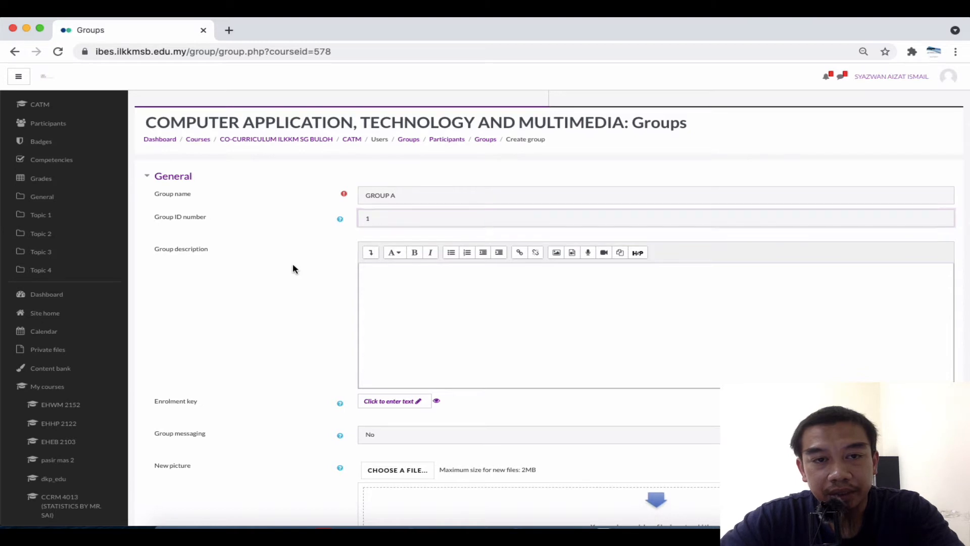
scroll(351, 326, down, 3)
click(413, 245)
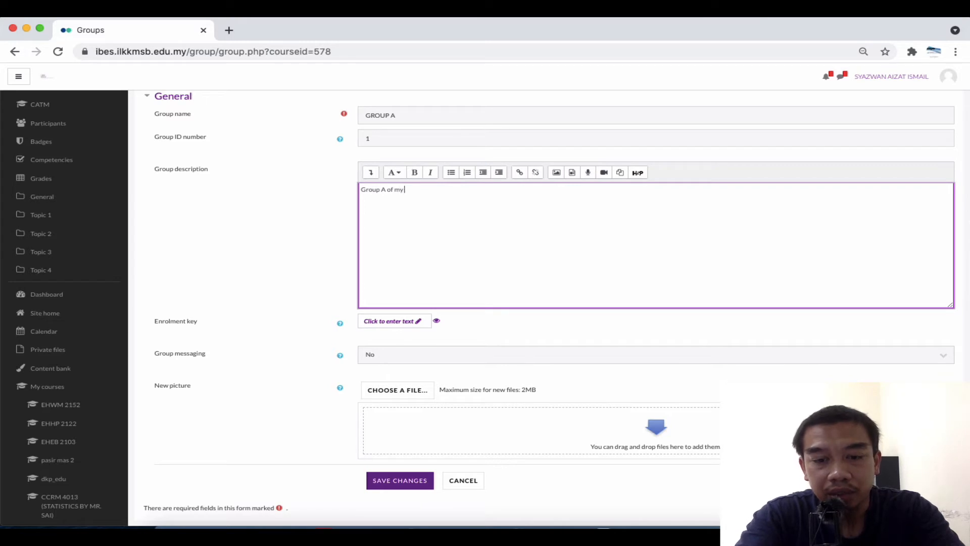
click(297, 346)
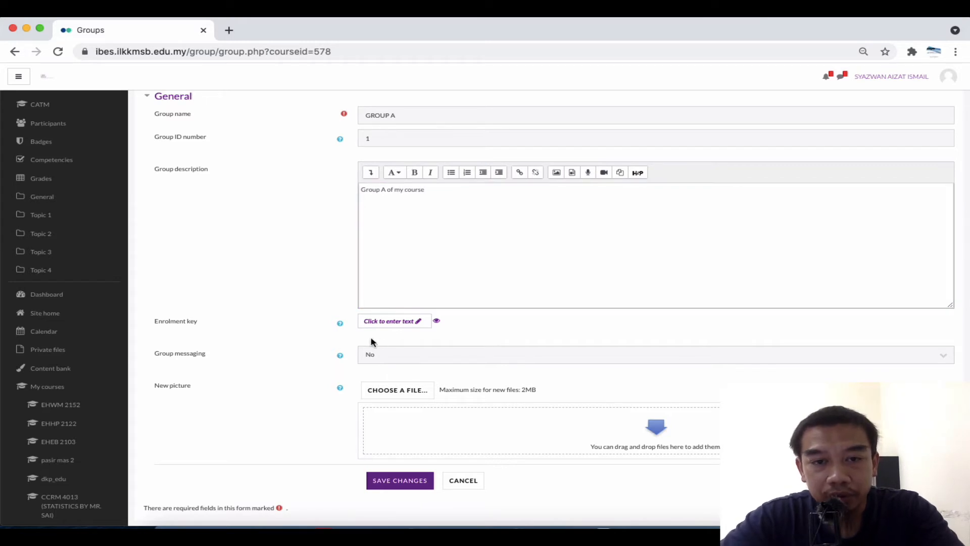
Give GROUP A an enrolment key and try saving the group
click(415, 329)
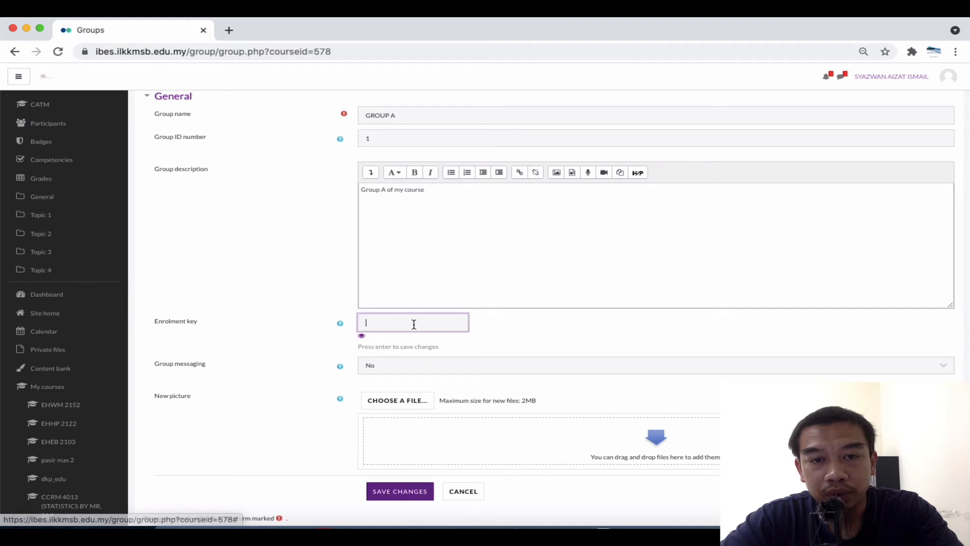
click(382, 325)
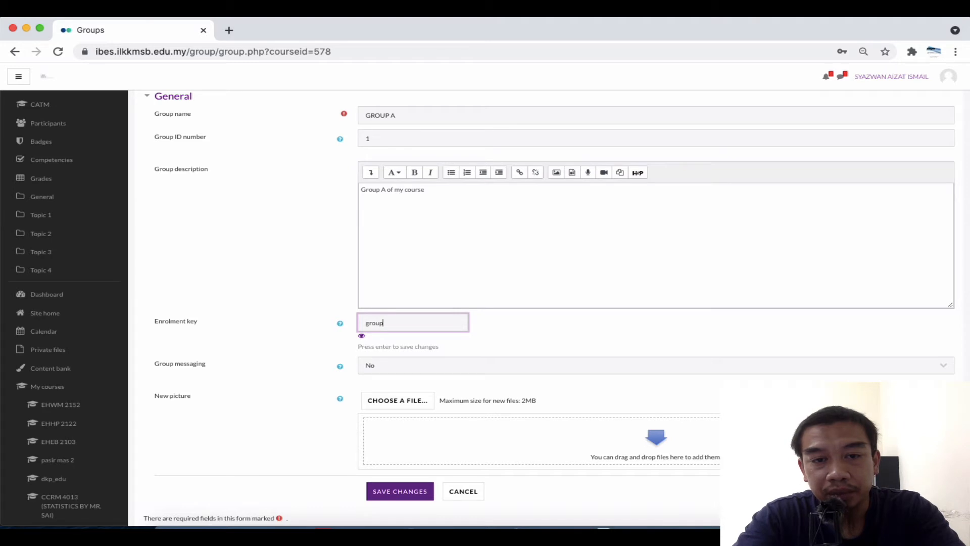
key(Return)
scroll(475, 333, down, 2)
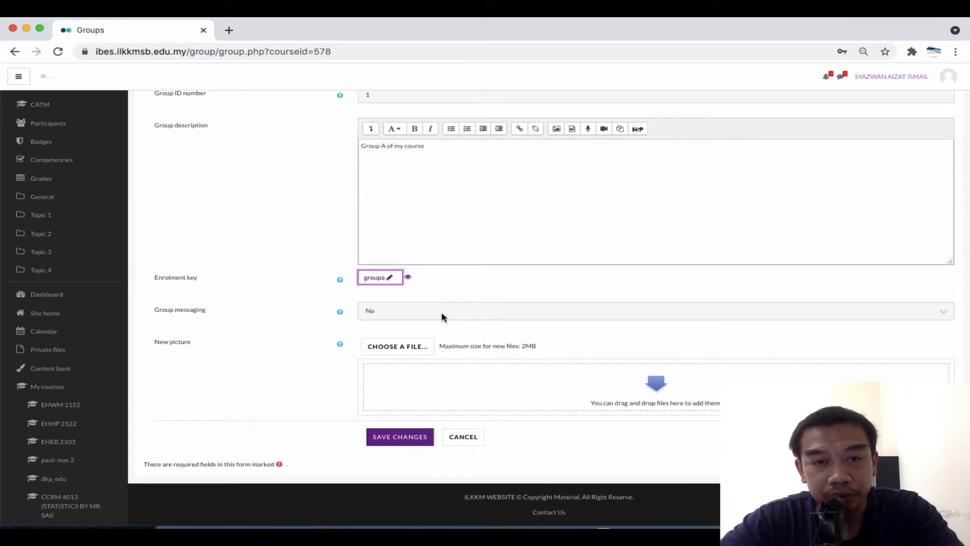
click(399, 438)
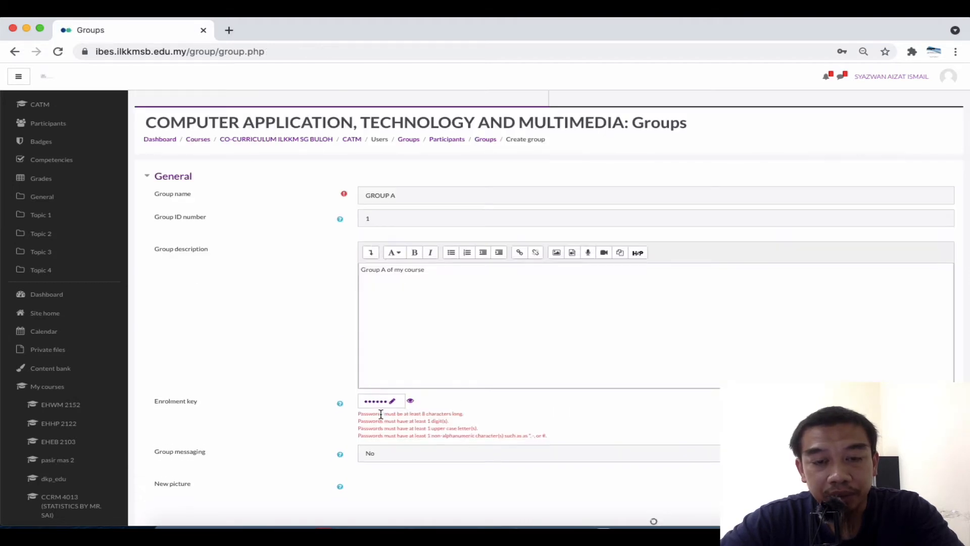
Replace GROUP A's rejected enrolment key and resubmit the form
scroll(381, 414, up, 4)
scroll(381, 414, left, 1)
scroll(381, 415, down, 2)
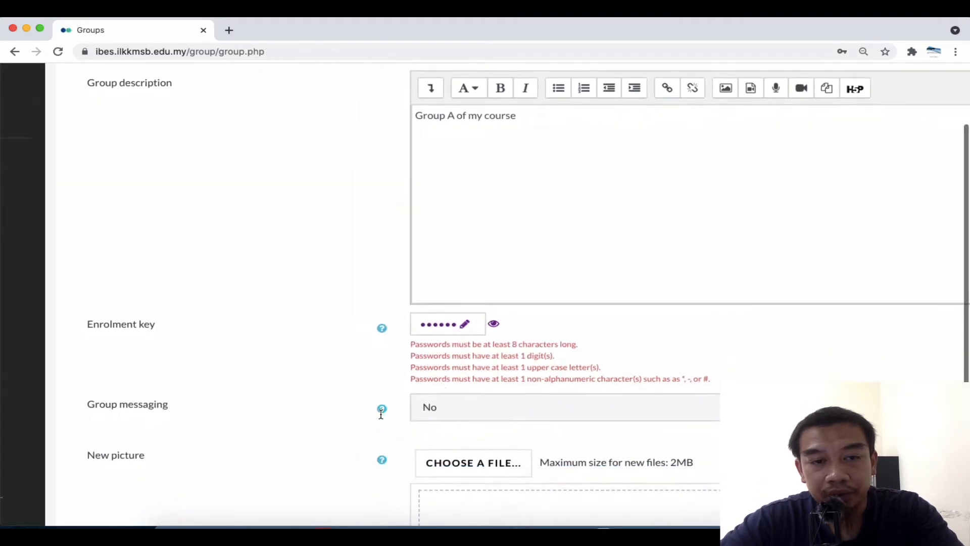
scroll(381, 413, down, 1)
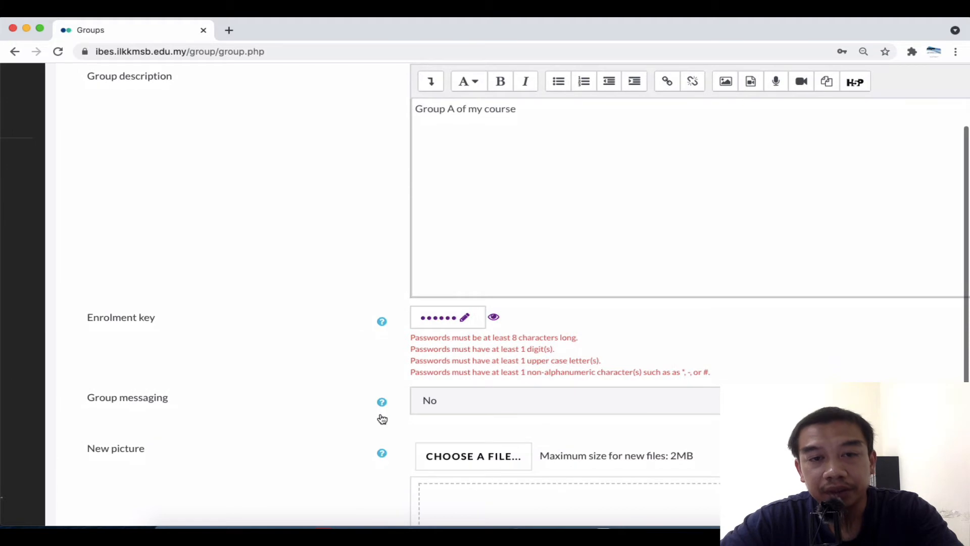
click(495, 318)
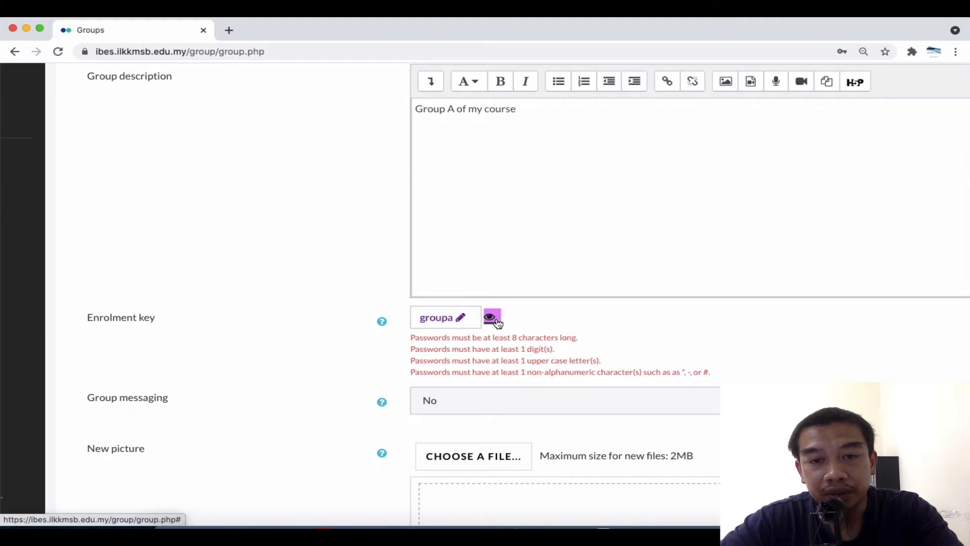
click(458, 320)
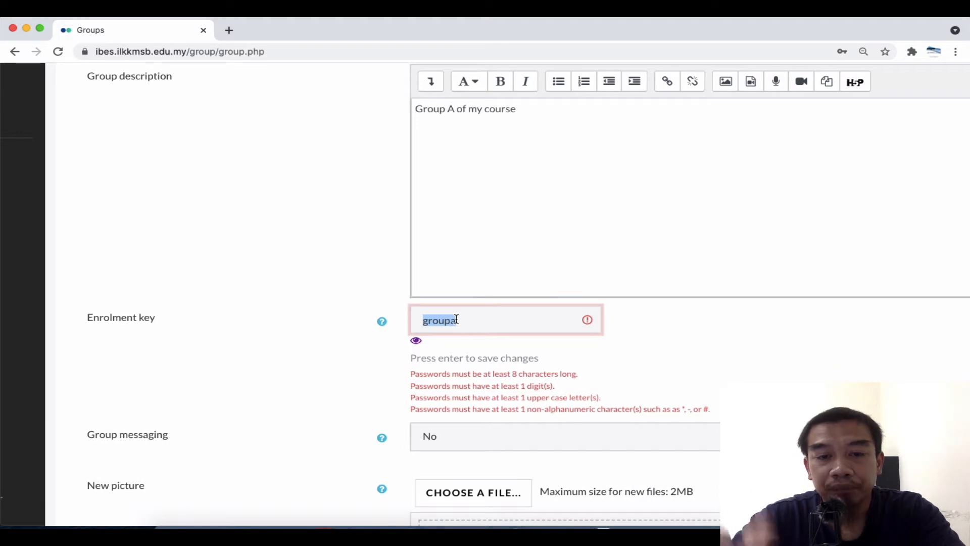
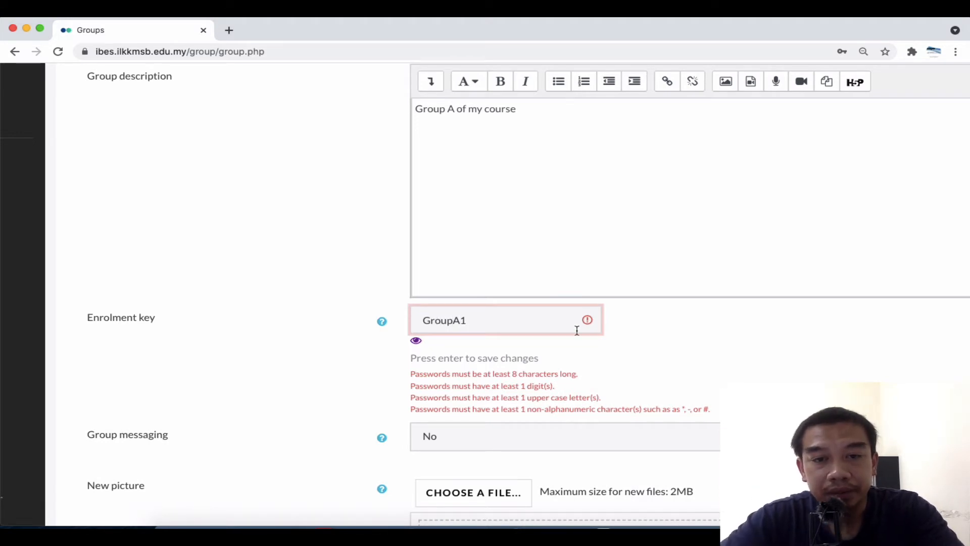
key(Return)
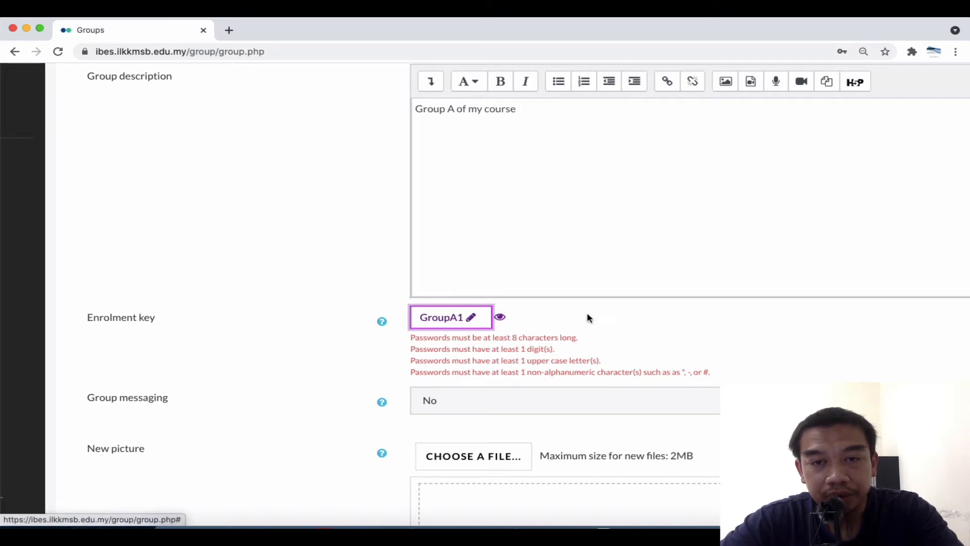
scroll(587, 318, down, 5)
click(520, 384)
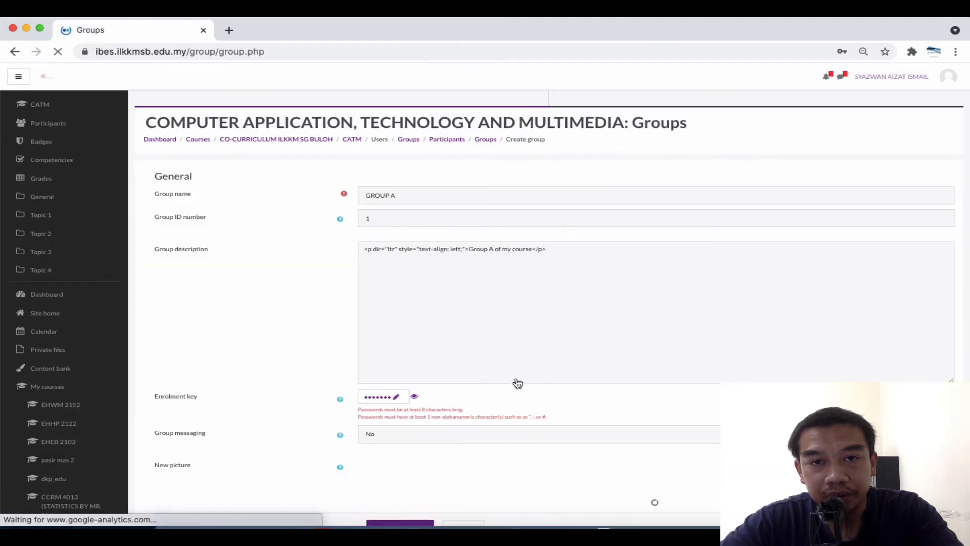
Enter a stronger, rule-compliant enrolment key and save GROUP A
click(399, 403)
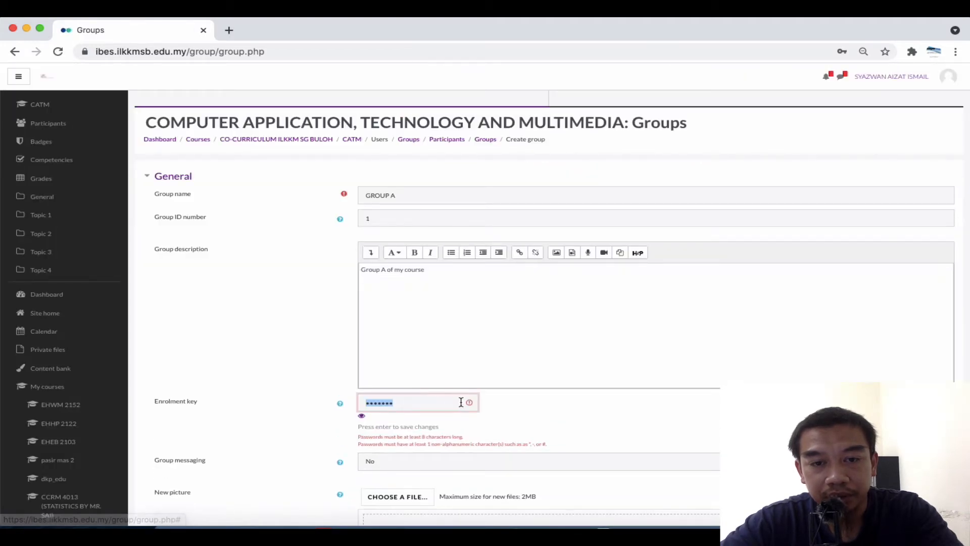
click(441, 402)
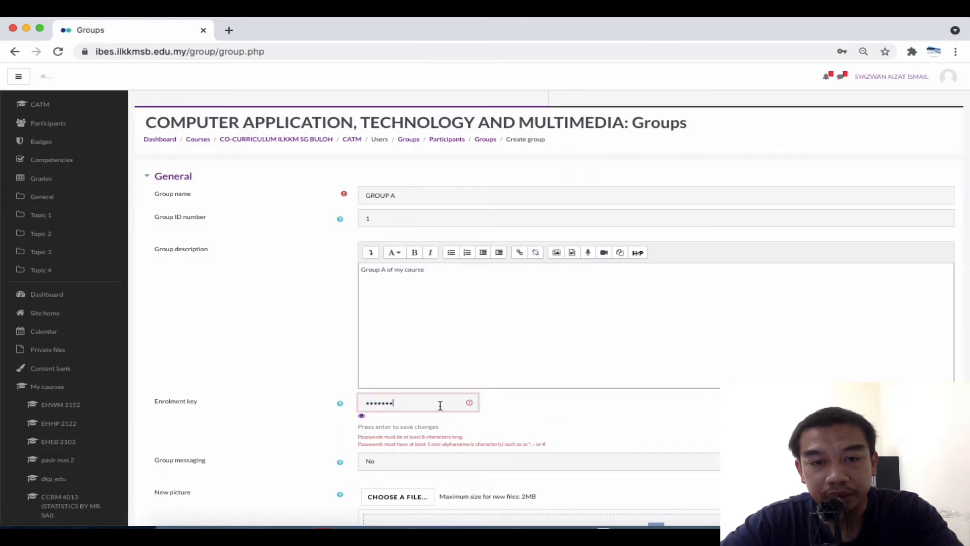
click(362, 417)
double_click(394, 404)
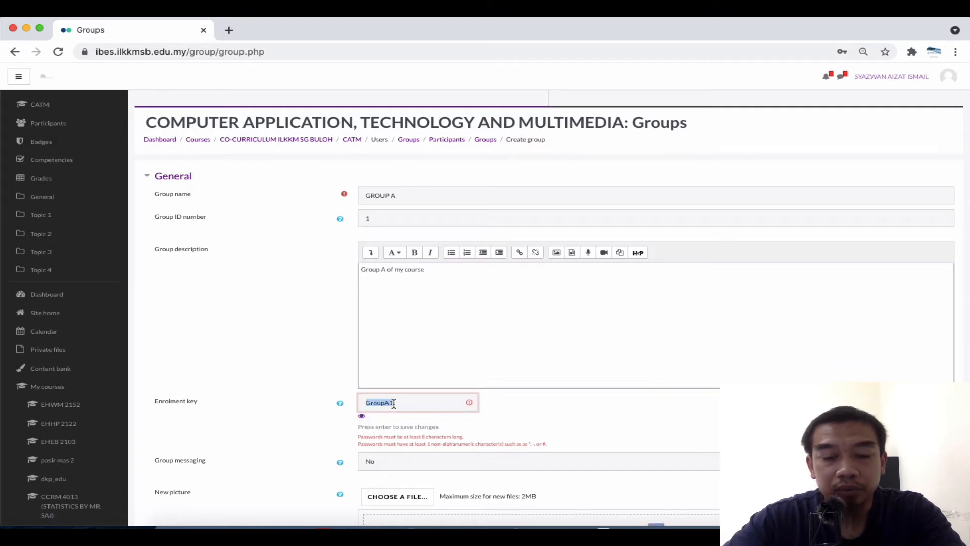
key(BackSpace)
key(BackSpace)
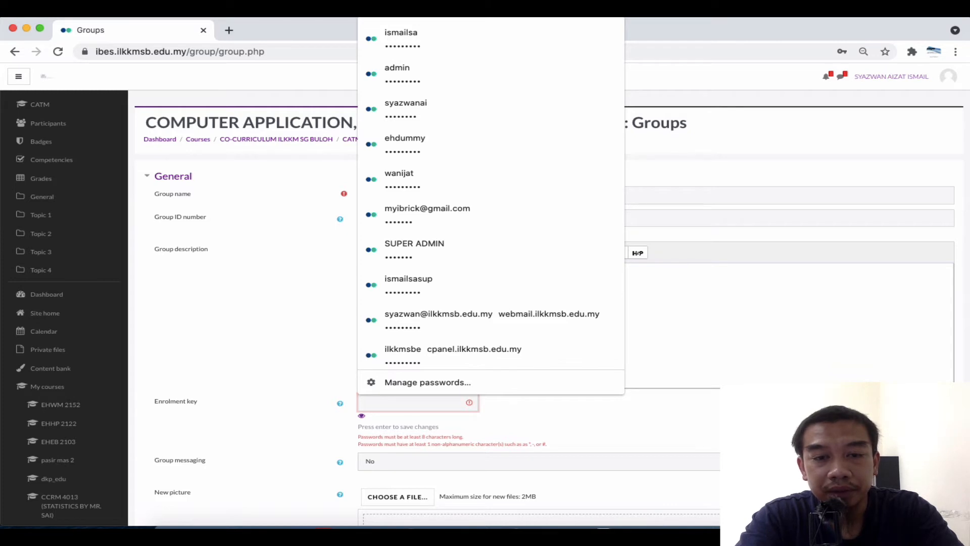
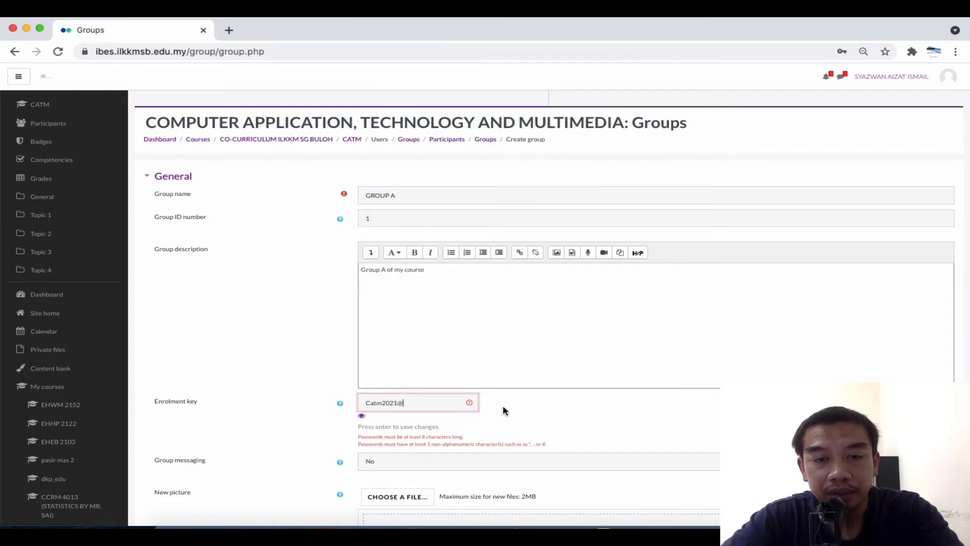
key(Return)
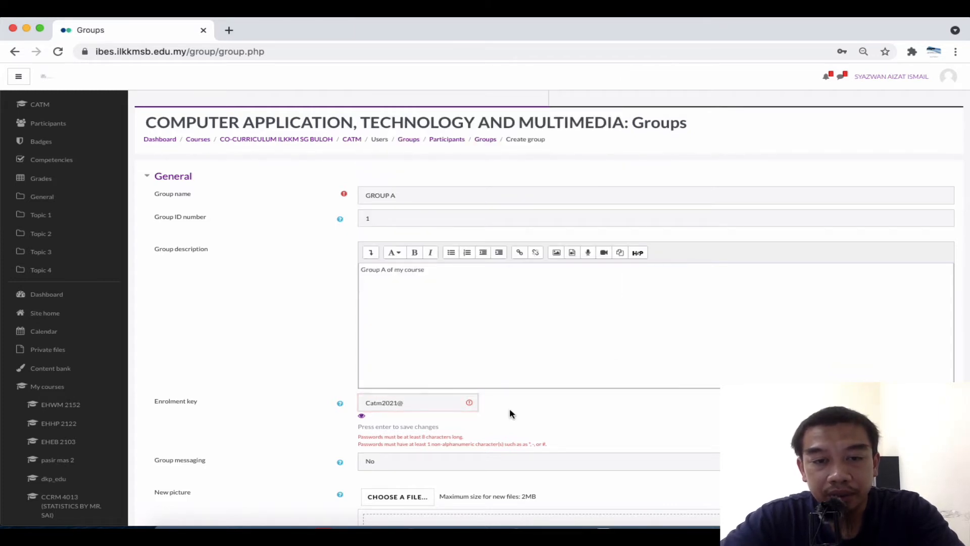
scroll(510, 408, up, 5)
scroll(249, 407, down, 5)
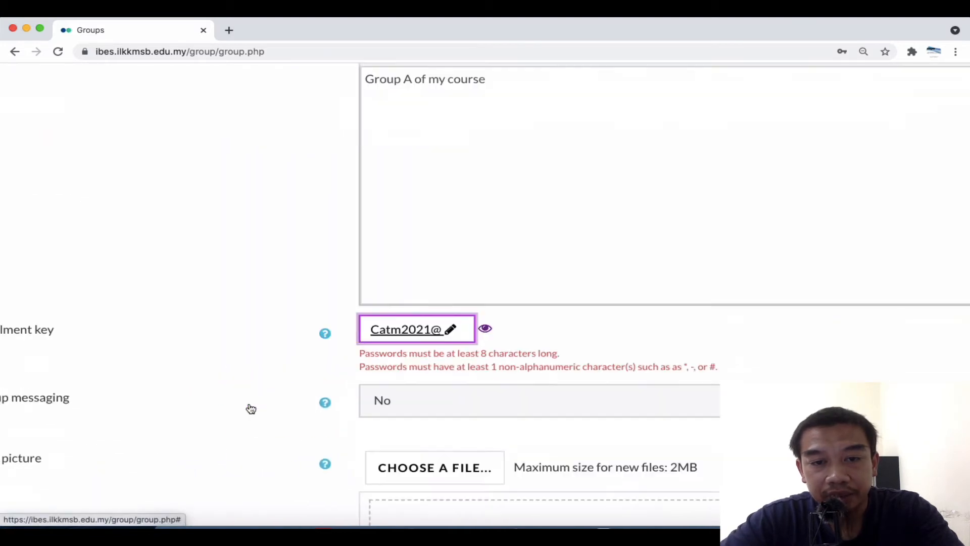
scroll(249, 402, down, 2)
scroll(277, 409, down, 5)
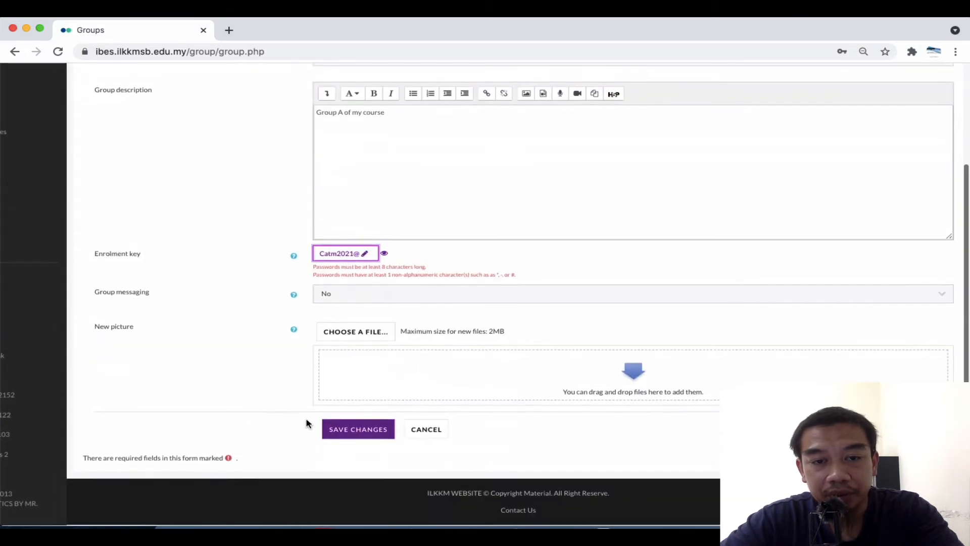
click(344, 431)
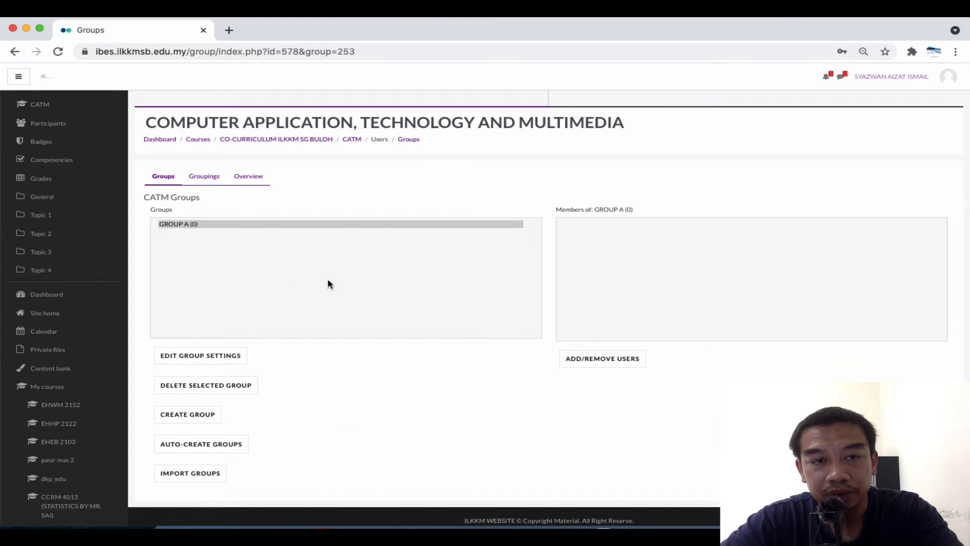
scroll(184, 228, up, 5)
scroll(184, 229, down, 5)
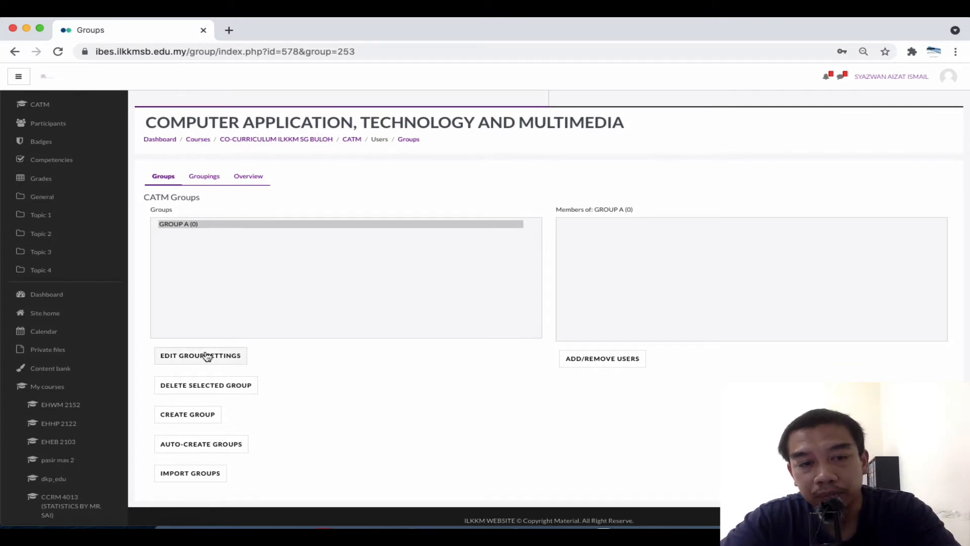
Start a new group named 'Group B' with ID number 2
click(196, 416)
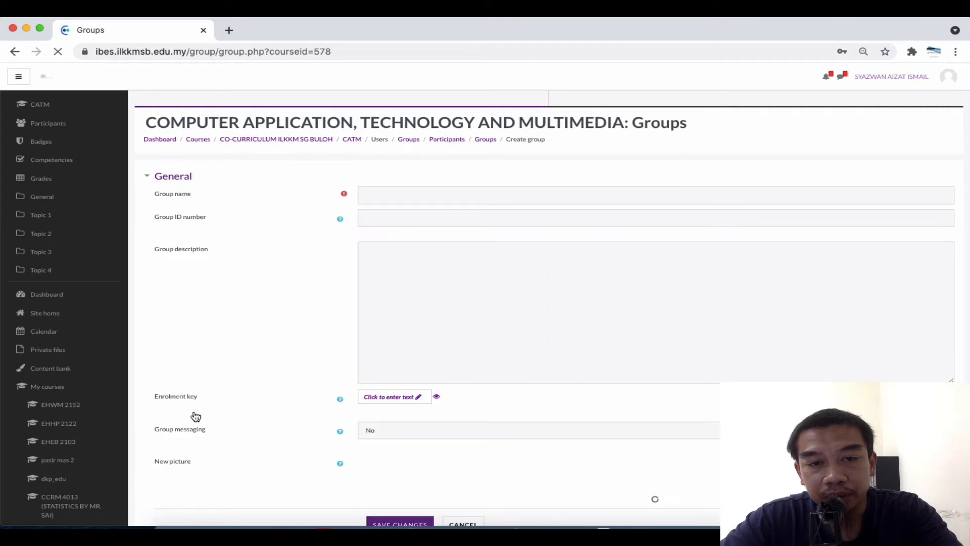
click(392, 194)
text(Gro)
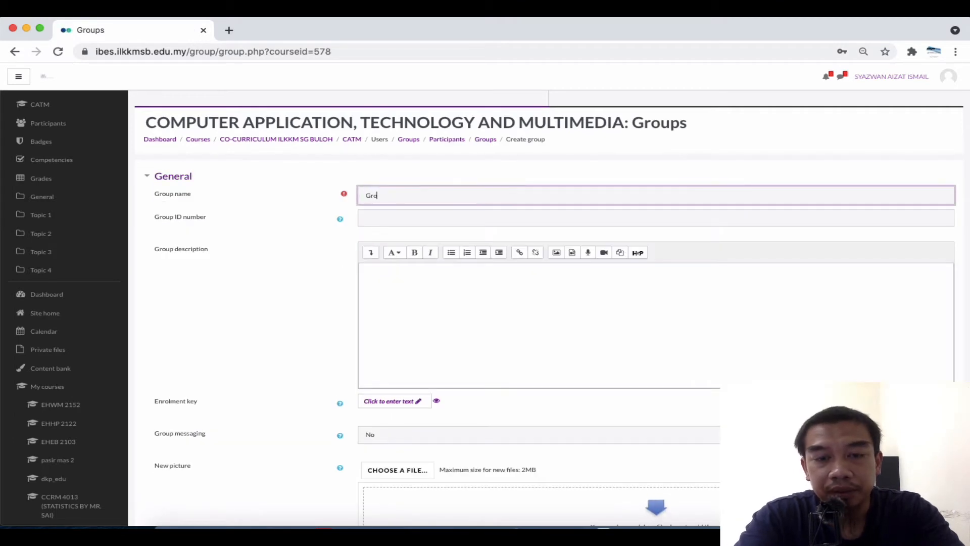
text(up B)
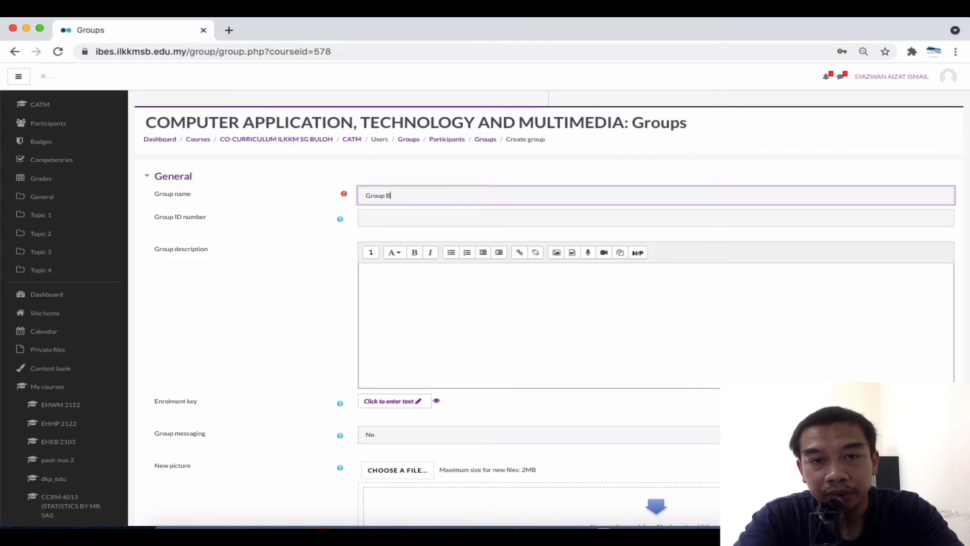
key(Tab)
key(Tab)
text(2)
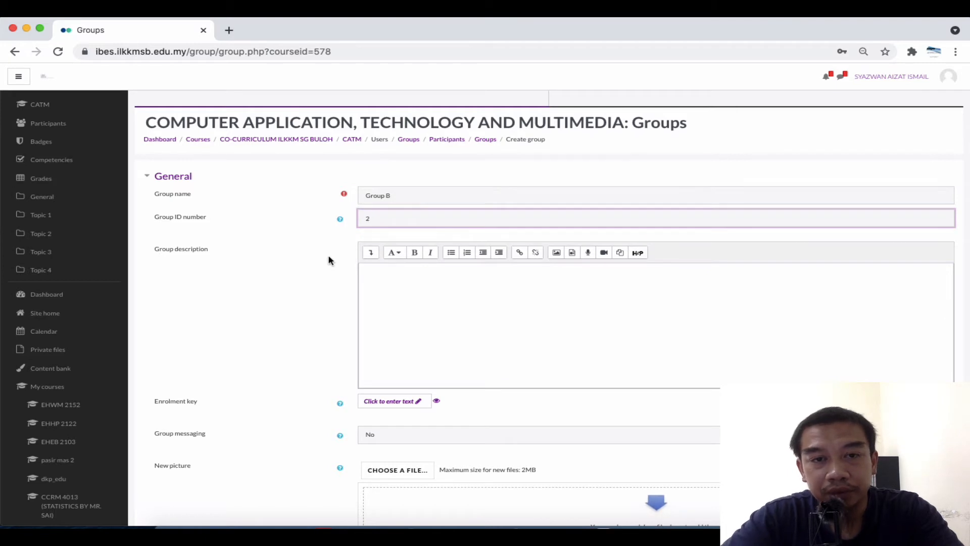
click(309, 274)
Give Group B its own enrolment key and save the group
scroll(323, 316, down, 3)
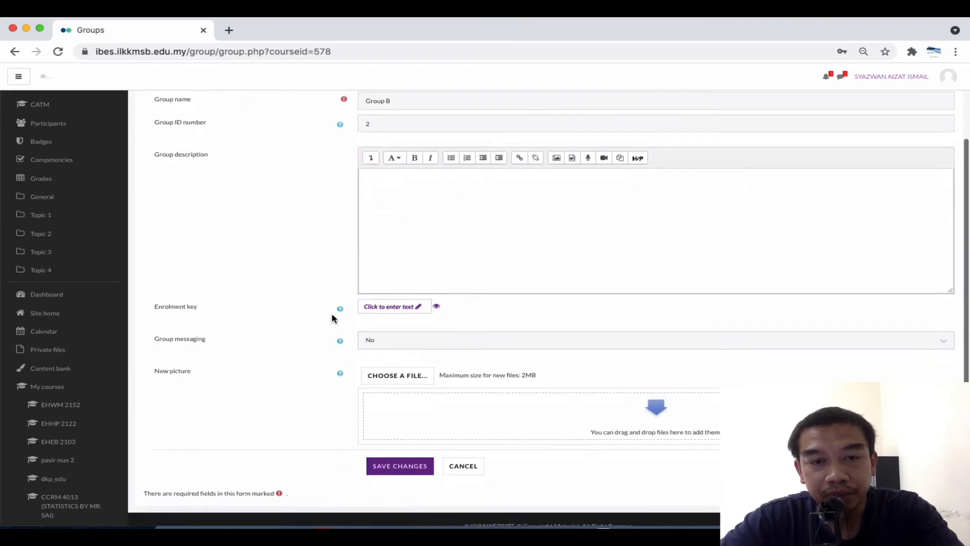
click(418, 309)
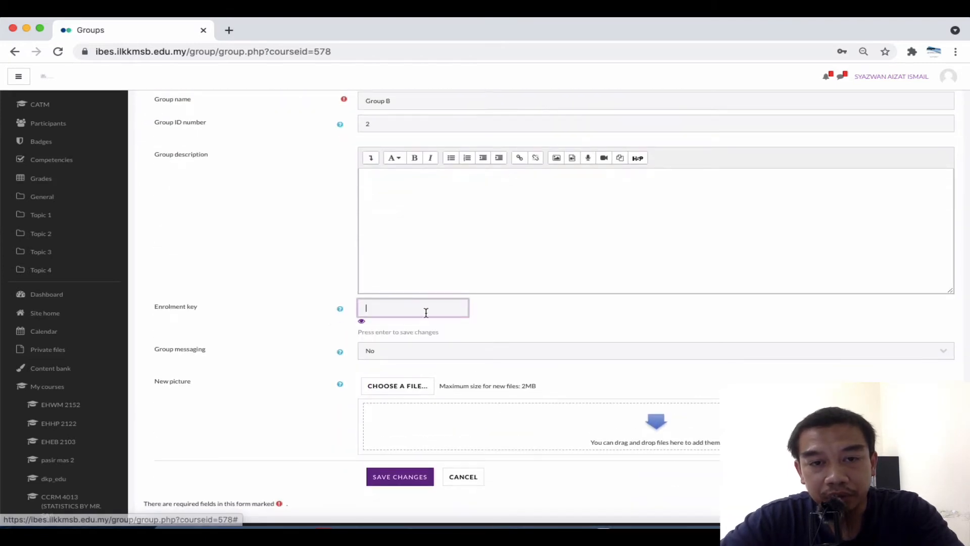
click(364, 322)
click(383, 310)
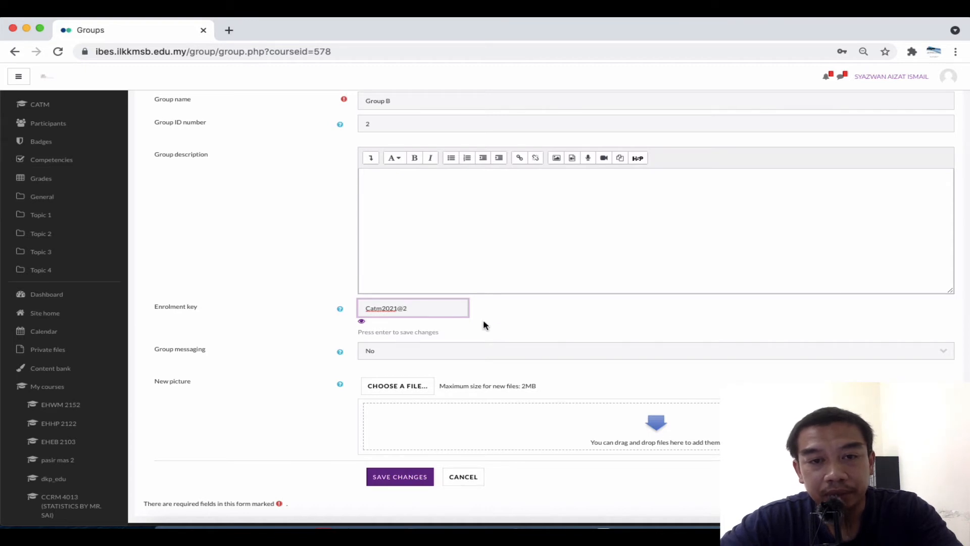
key(Return)
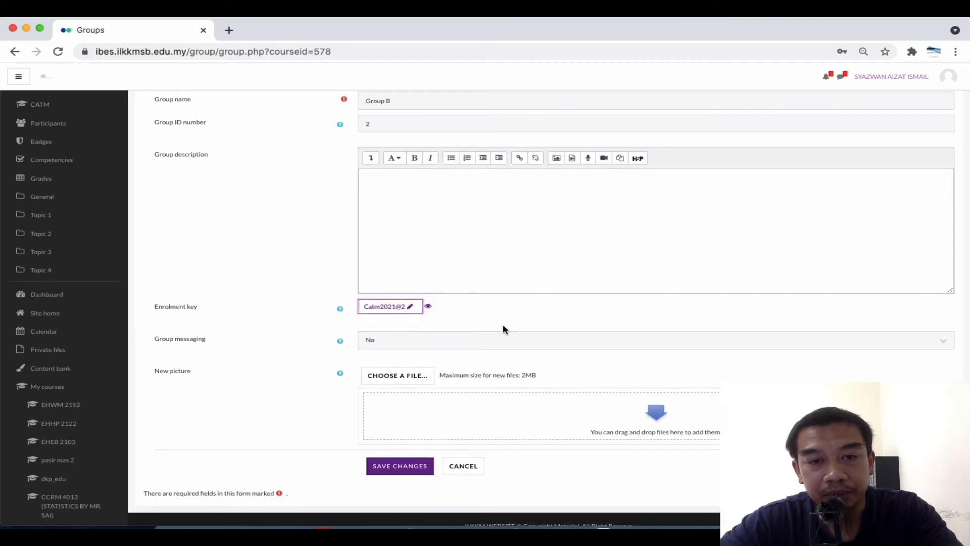
click(407, 472)
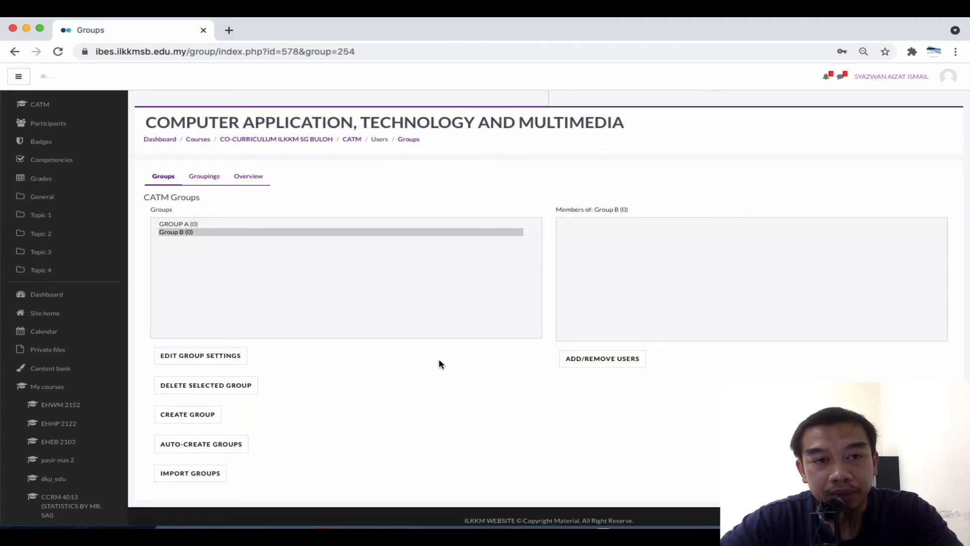
Rename 'Group B' to 'GROUP B' in its group settings and save
click(223, 360)
double_click(379, 195)
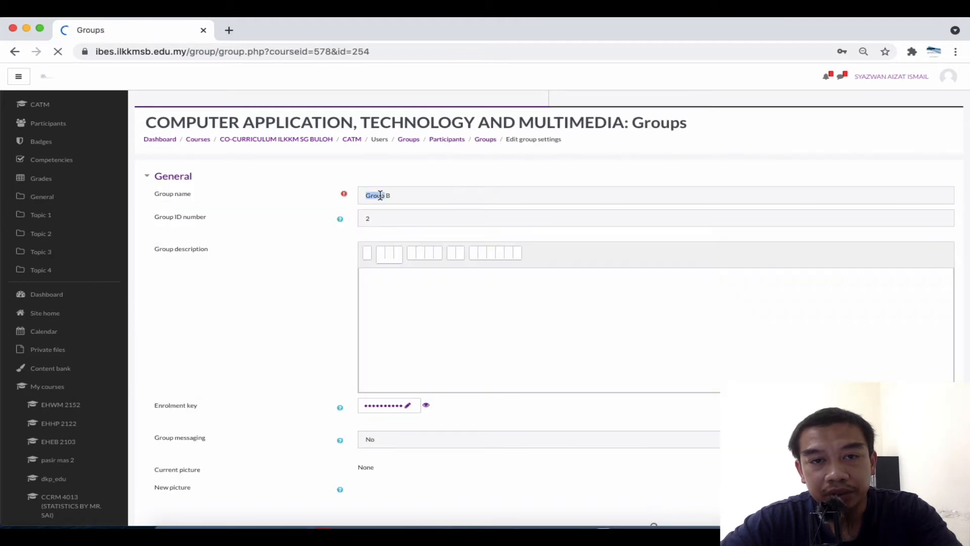
text(GROUP)
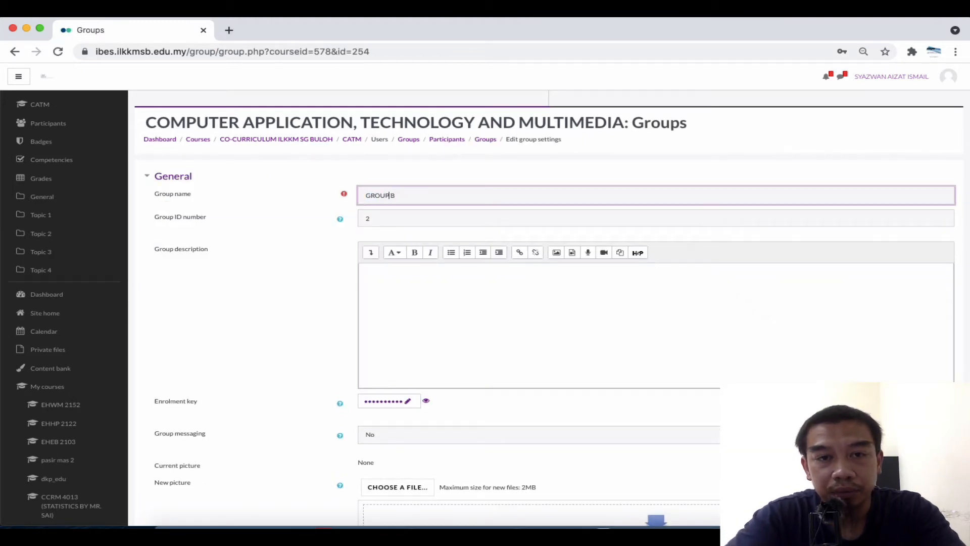
click(308, 238)
scroll(307, 239, down, 5)
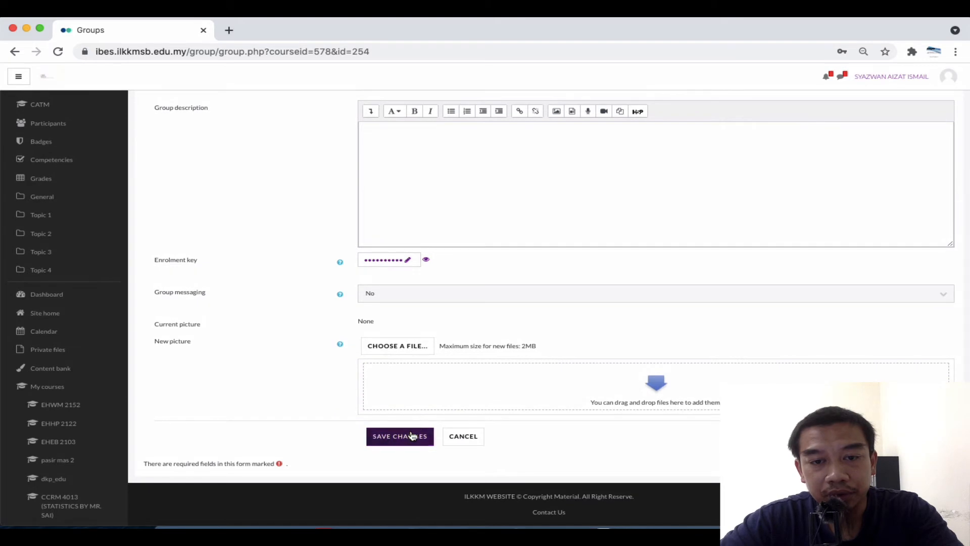
click(412, 436)
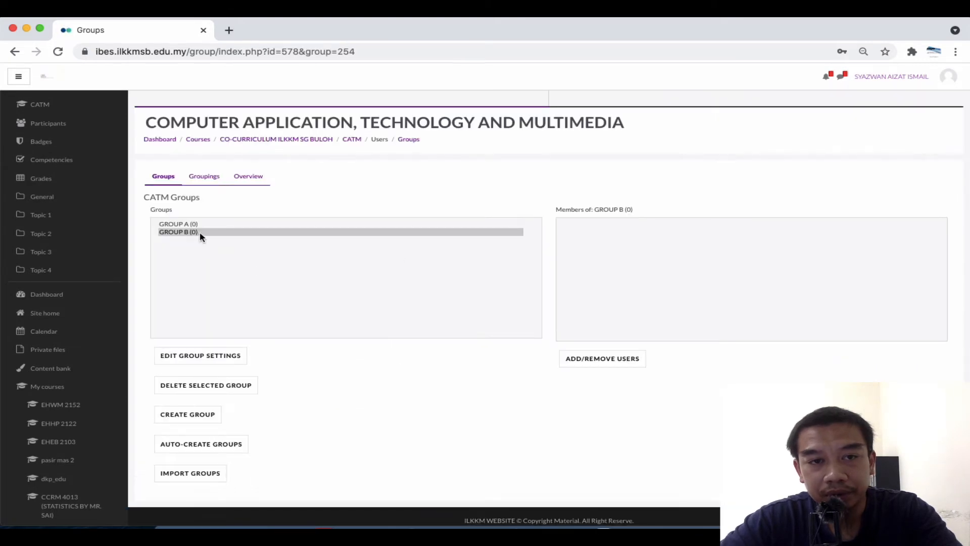
Log out of the teacher account and return to the login page
click(908, 81)
click(924, 169)
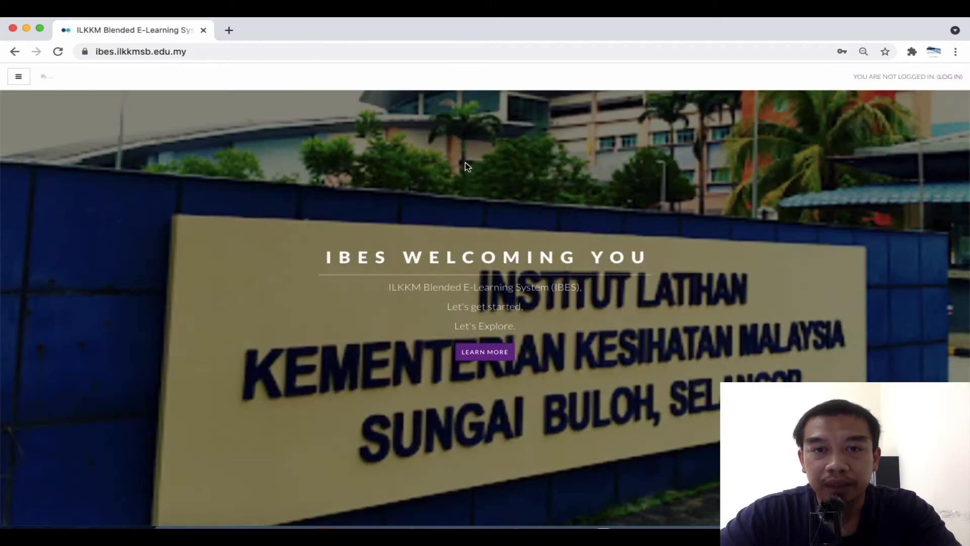
click(957, 79)
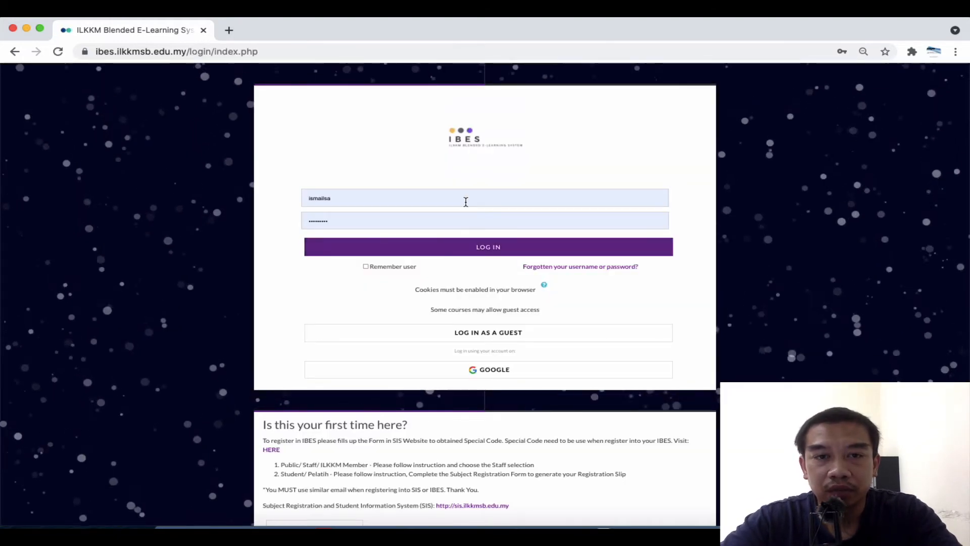
Sign in as the dummy student from the saved logins, declining to save the password
click(466, 202)
key(ctrl+a)
text(dummy)
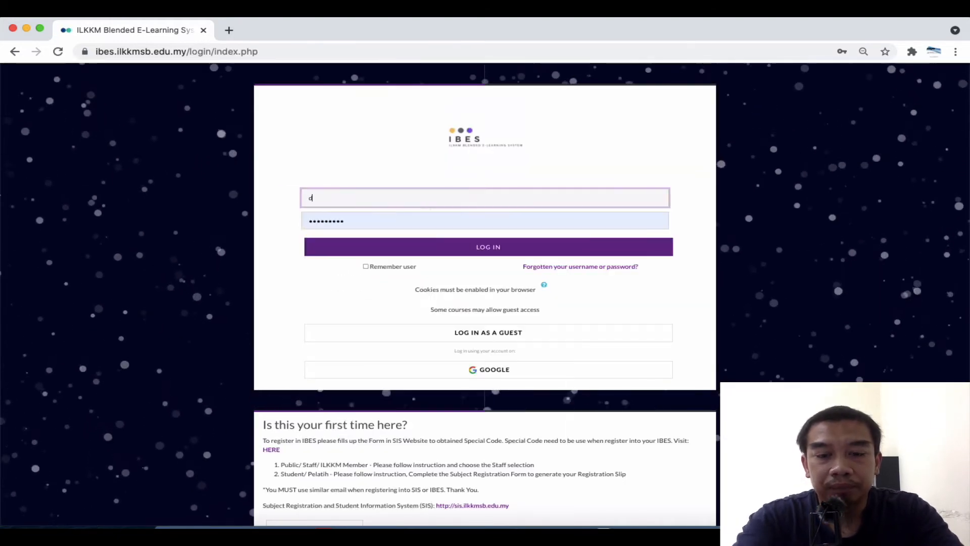
click(326, 223)
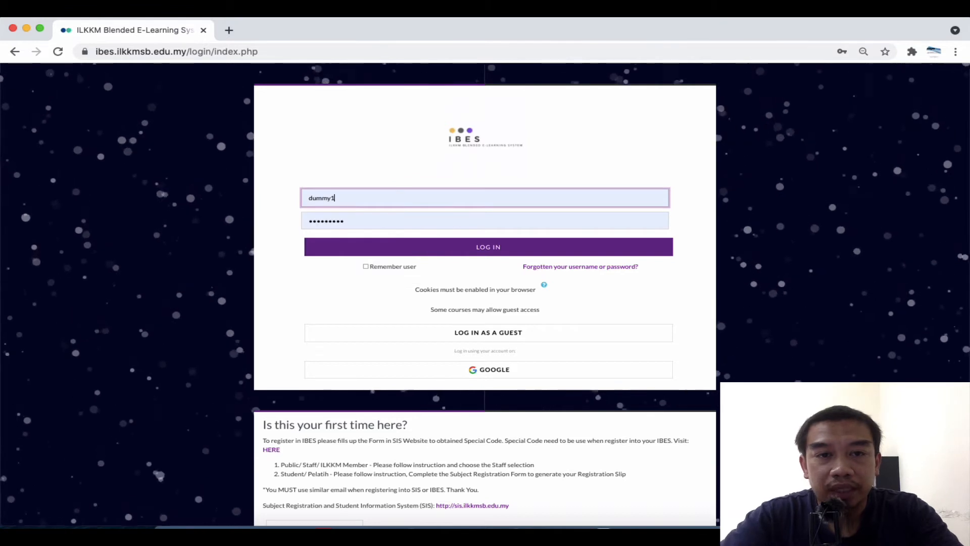
click(444, 246)
click(809, 250)
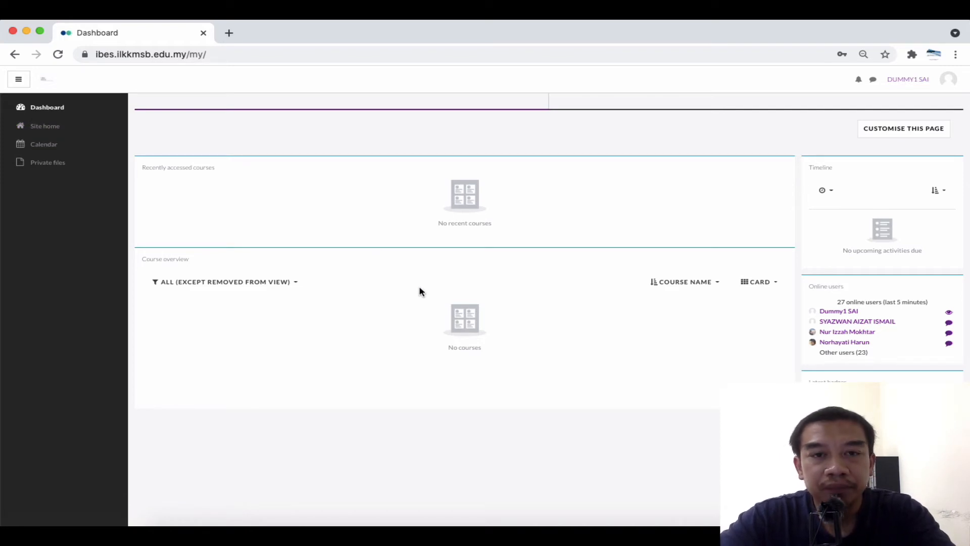
Search the site's courses for 'catm' from Site home
click(56, 126)
scroll(337, 373, down, 15)
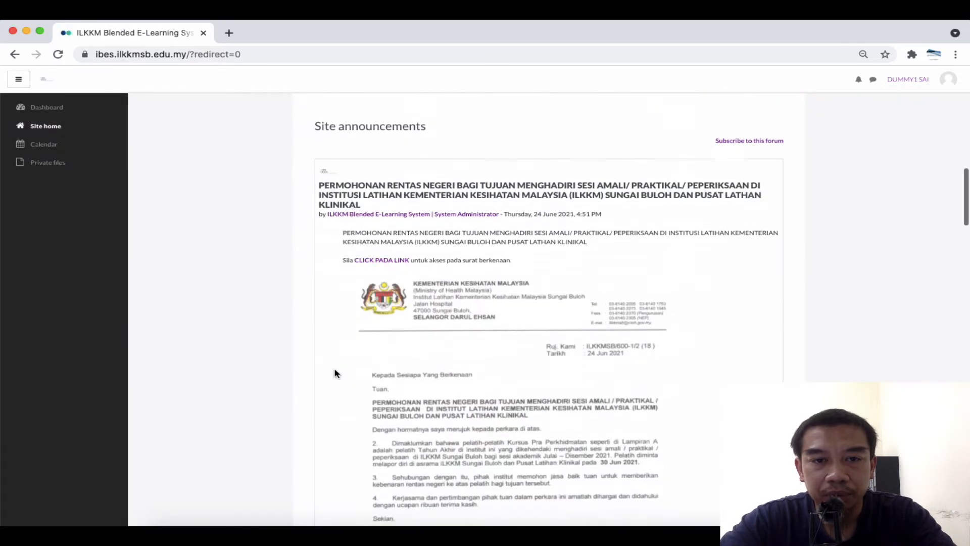
scroll(334, 373, down, 3)
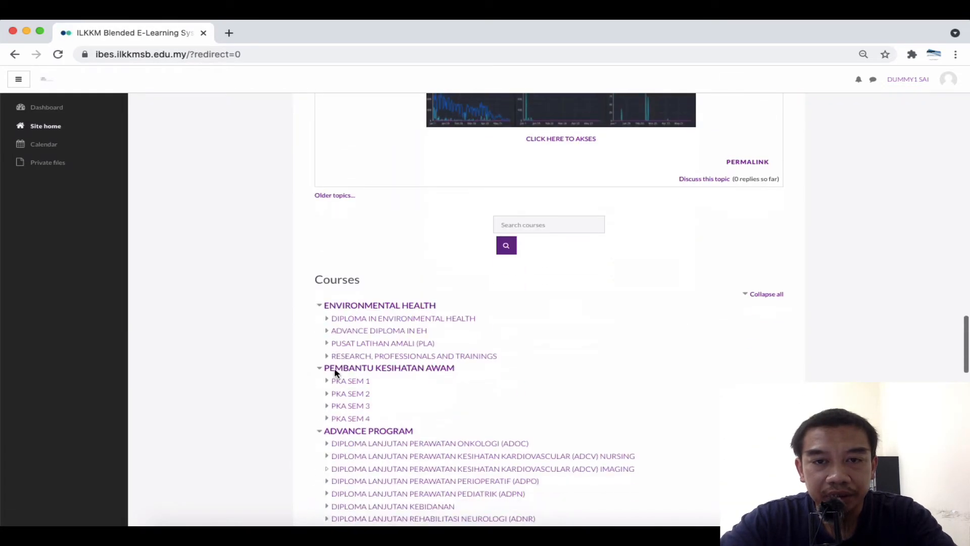
click(510, 224)
text(cat)
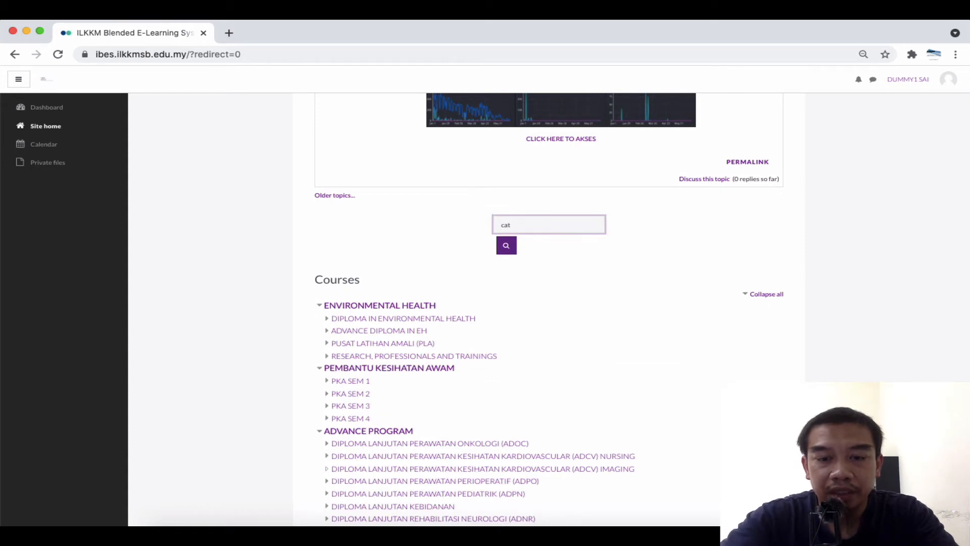
text(m)
click(506, 245)
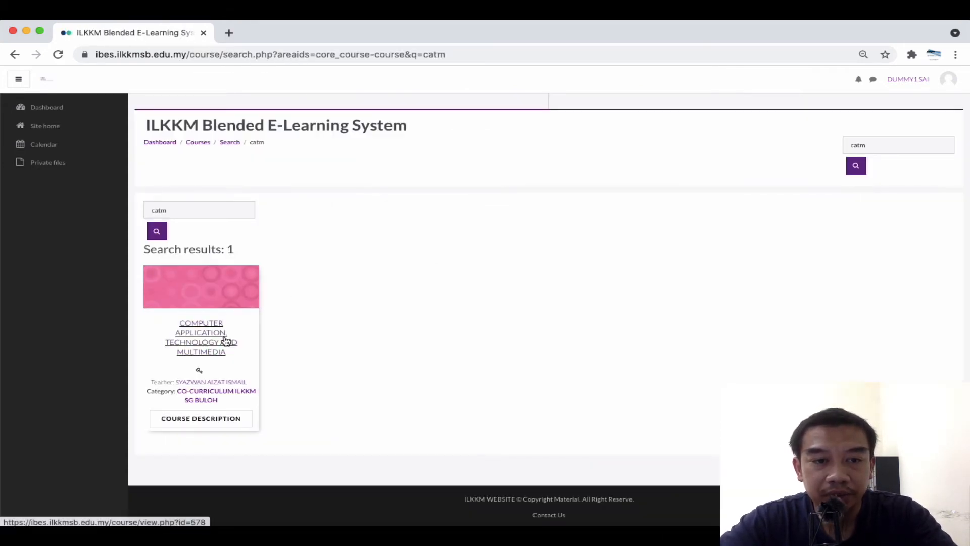
Enrol in the Computer Application, Technology and Multimedia course using its enrolment key
click(197, 325)
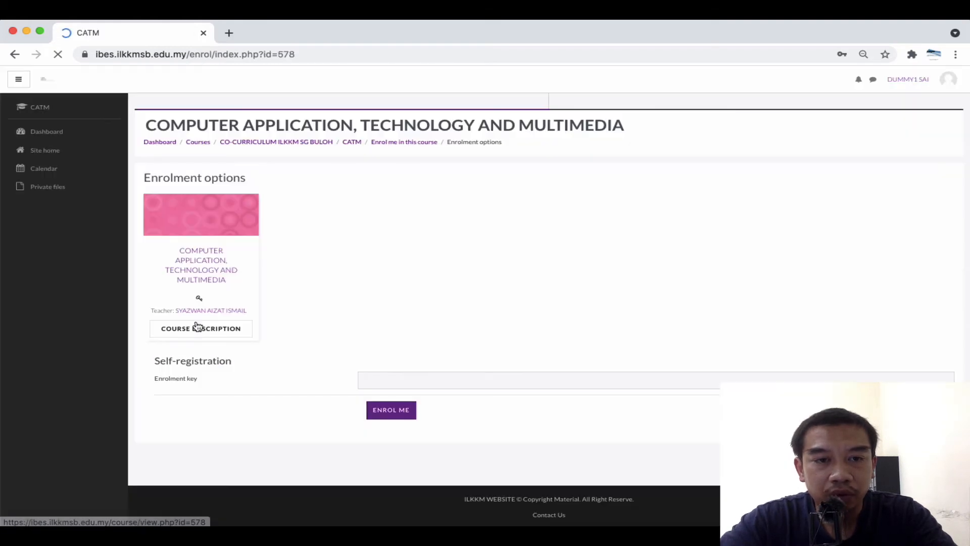
click(392, 381)
text(••)
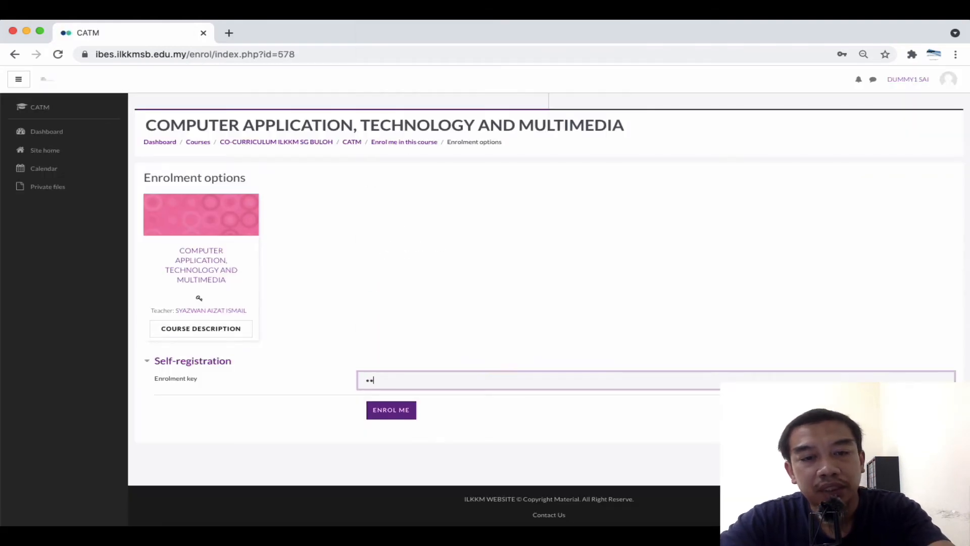
text(••)
click(385, 415)
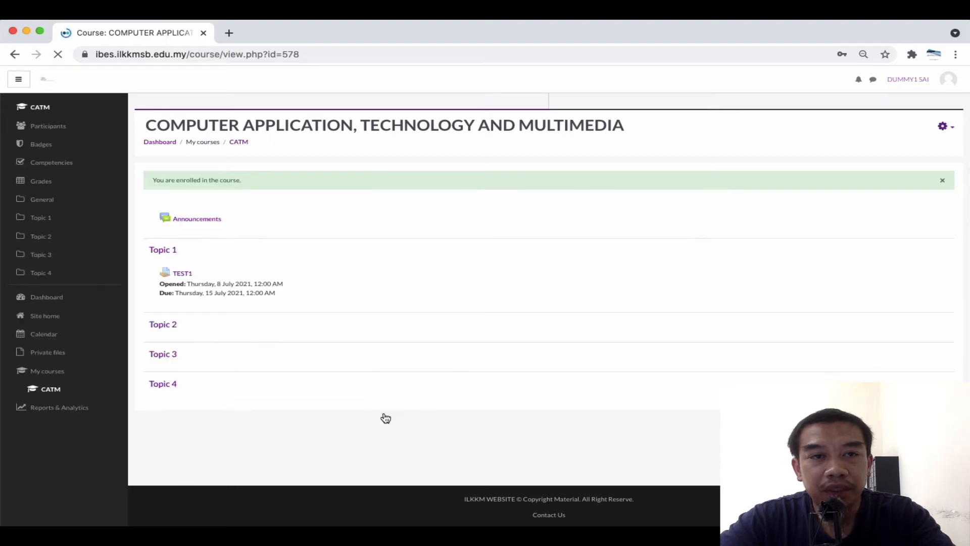
Dismiss the browser password prompts and the enrolled-in-course notice
click(604, 216)
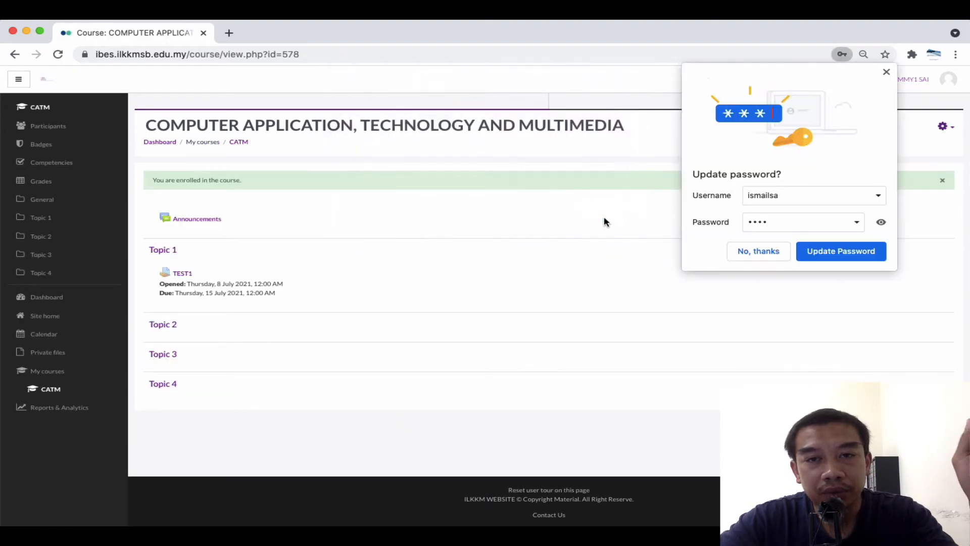
click(735, 252)
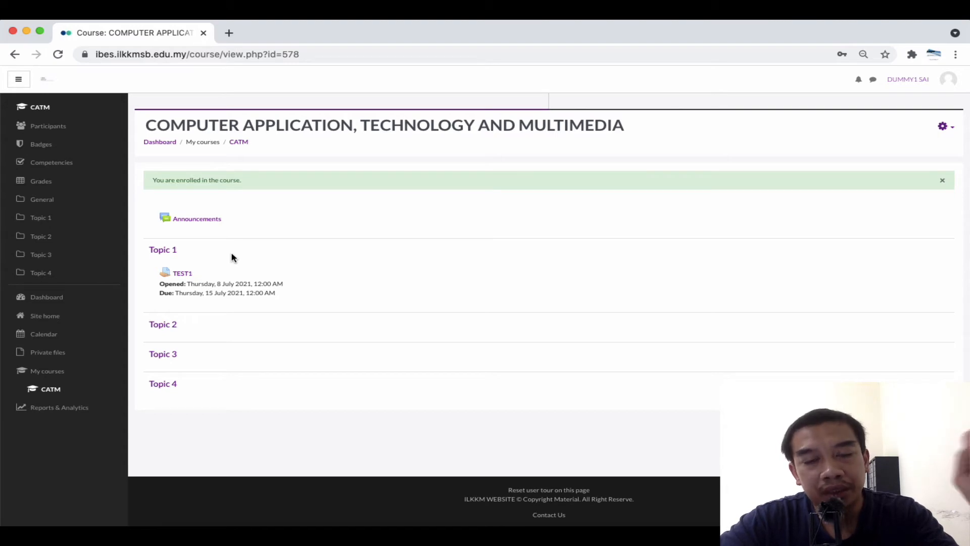
click(942, 180)
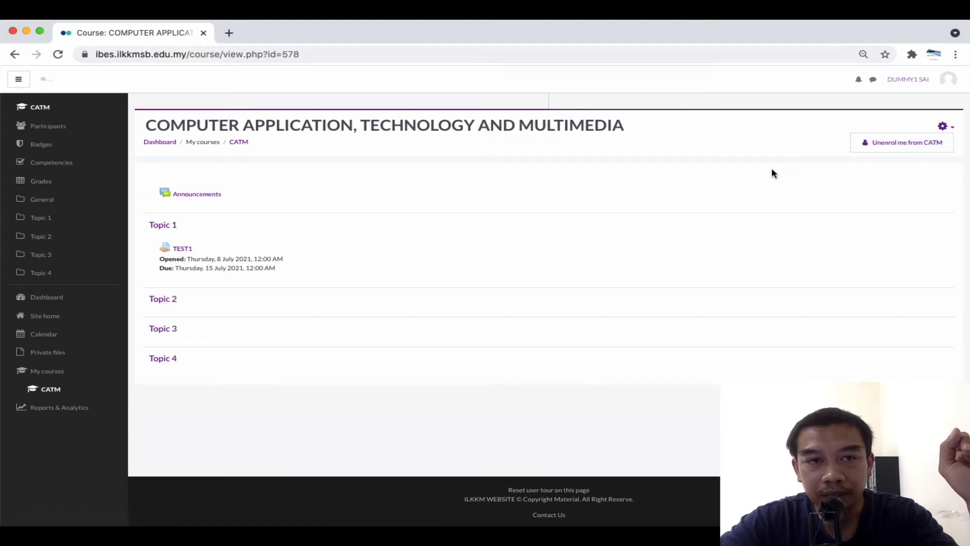
Check TEST1's warning that the student belongs to no group, then return to CATM
click(183, 249)
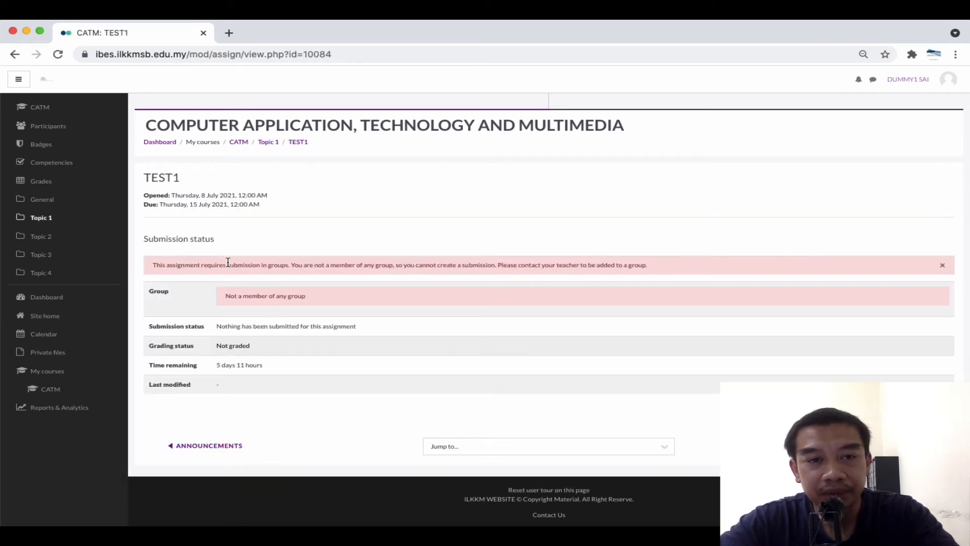
scroll(228, 263, up, 5)
scroll(228, 262, down, 3)
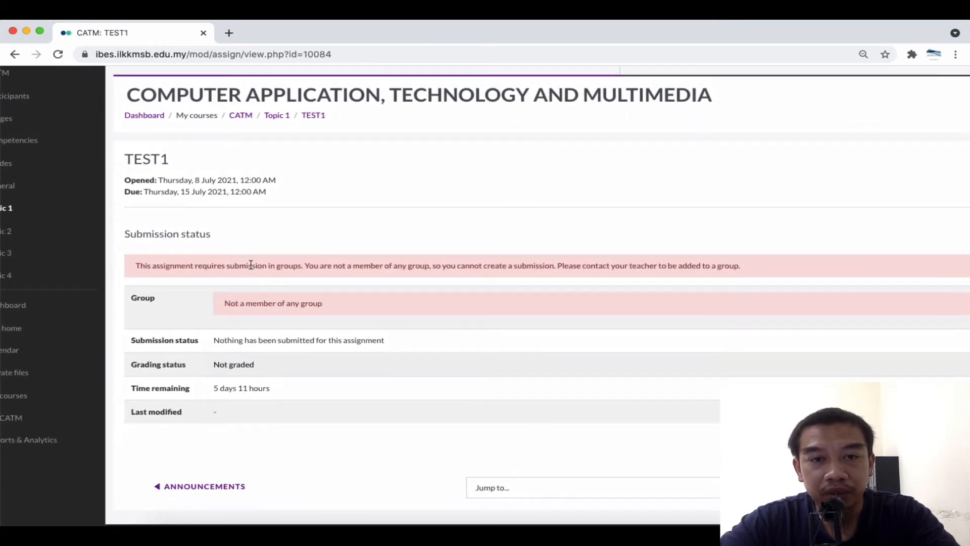
drag(250, 265, 629, 268)
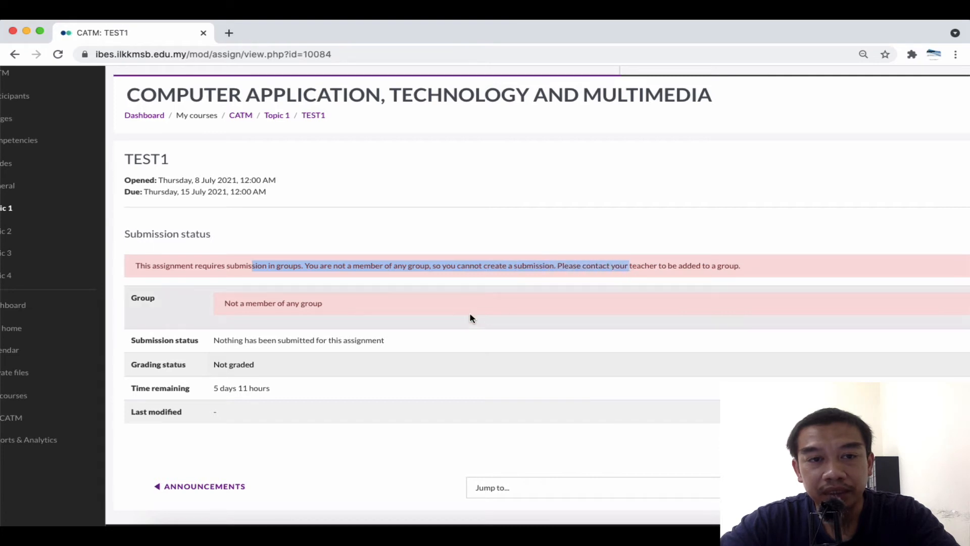
click(428, 307)
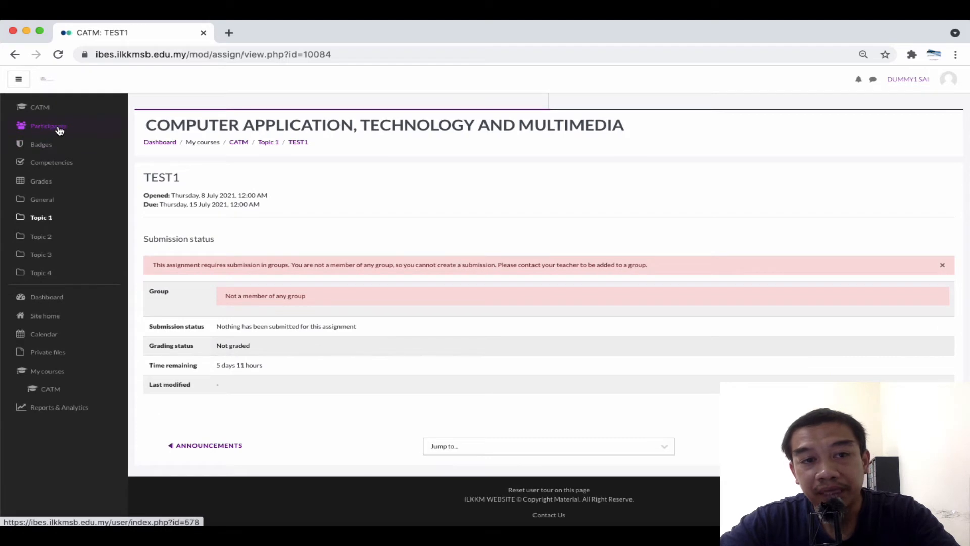
click(42, 109)
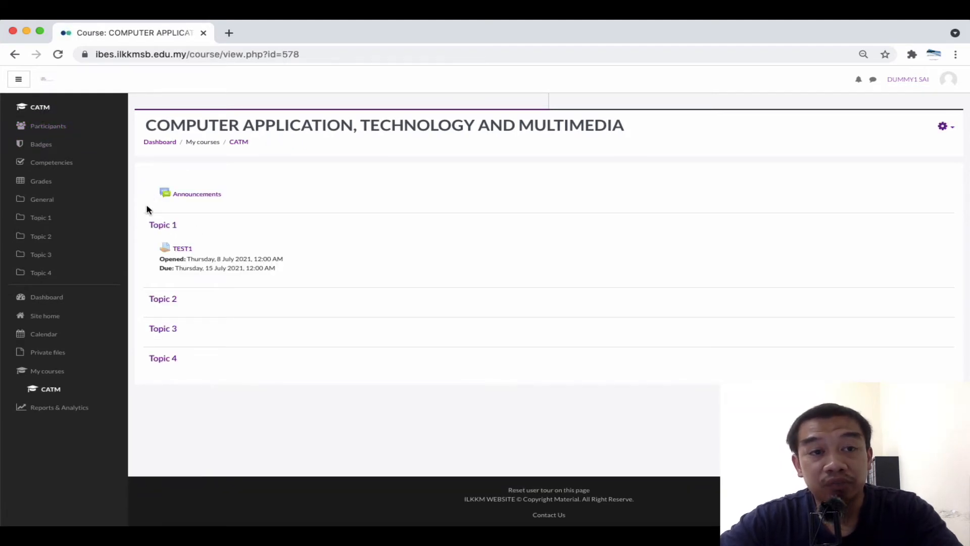
Switch from the dummy student to the teacher's saved login and open the CATM course
click(948, 80)
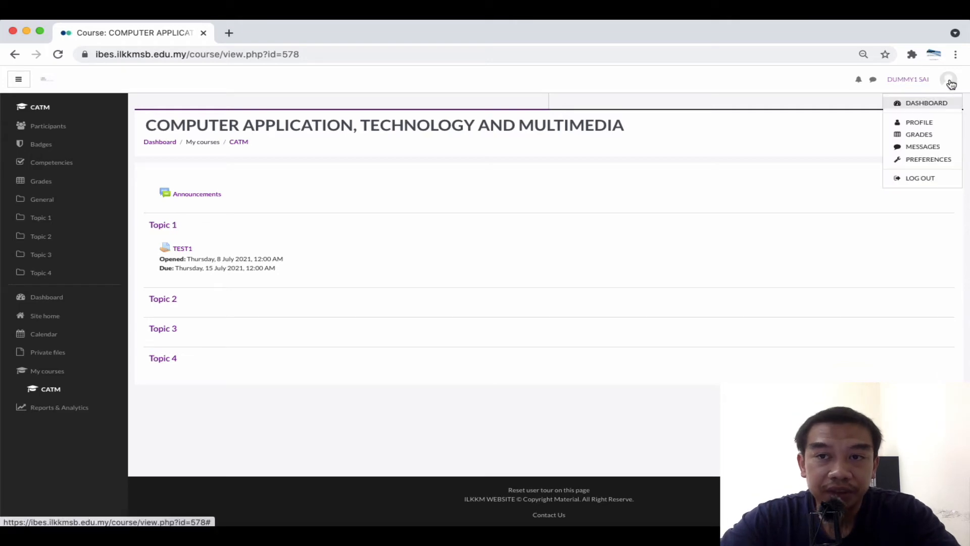
click(918, 179)
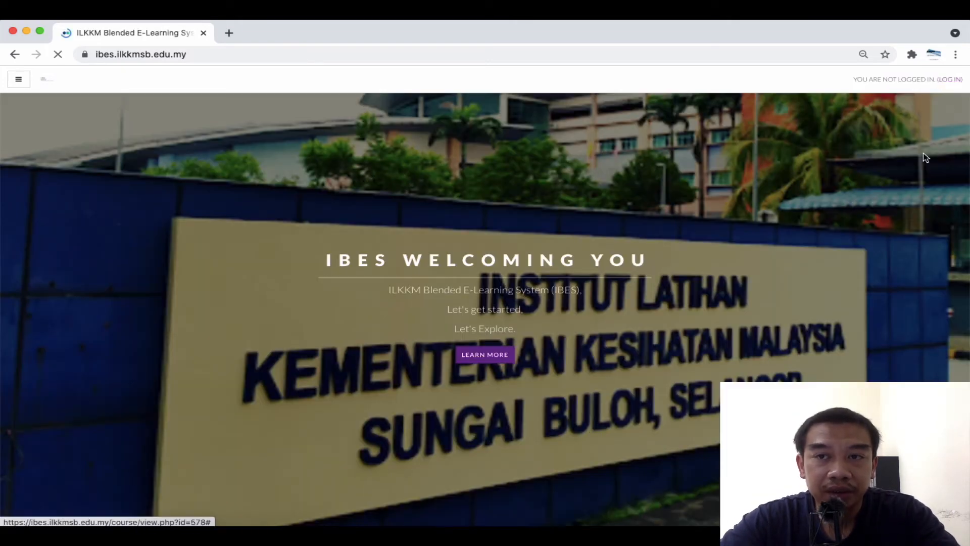
click(946, 79)
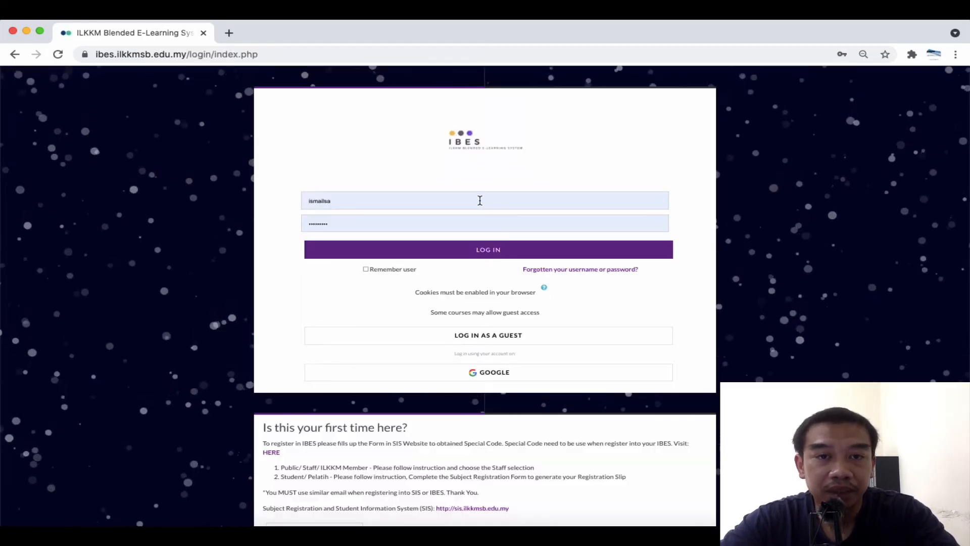
click(481, 200)
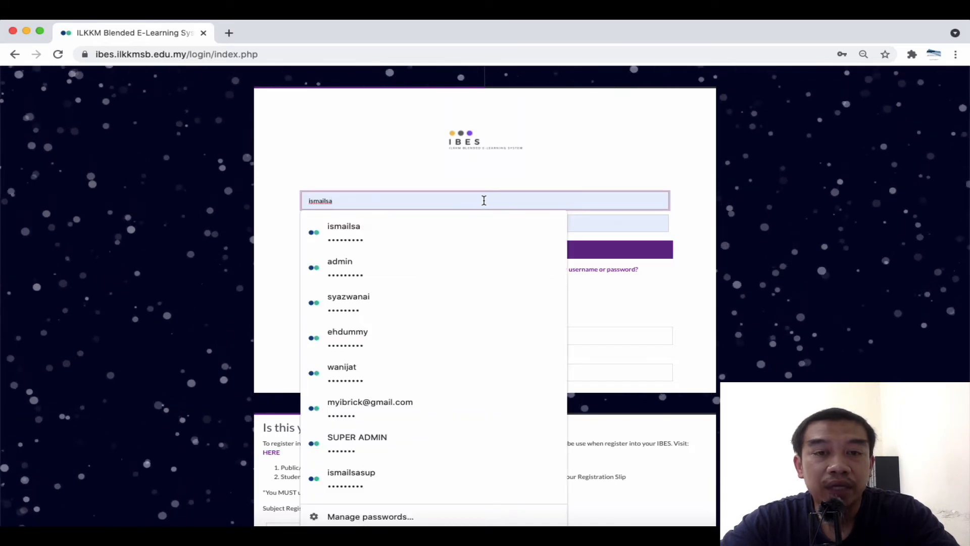
click(512, 227)
click(535, 252)
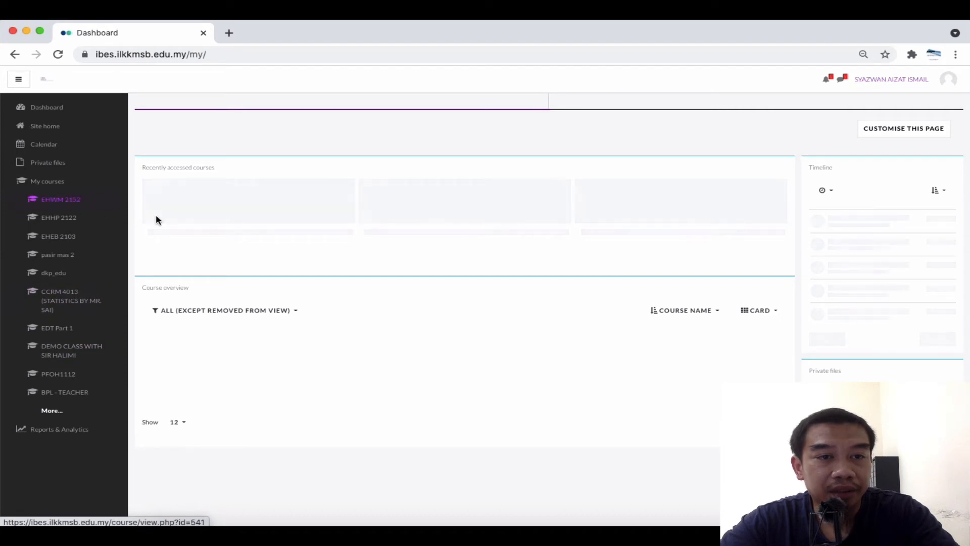
click(229, 217)
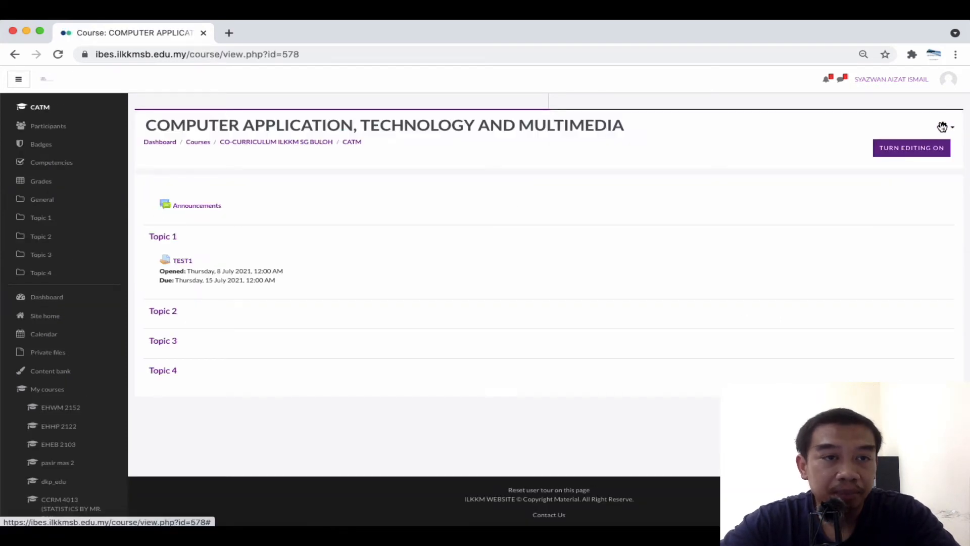
Set Use group enrolment keys to Yes for the Self-registration method and save
click(46, 126)
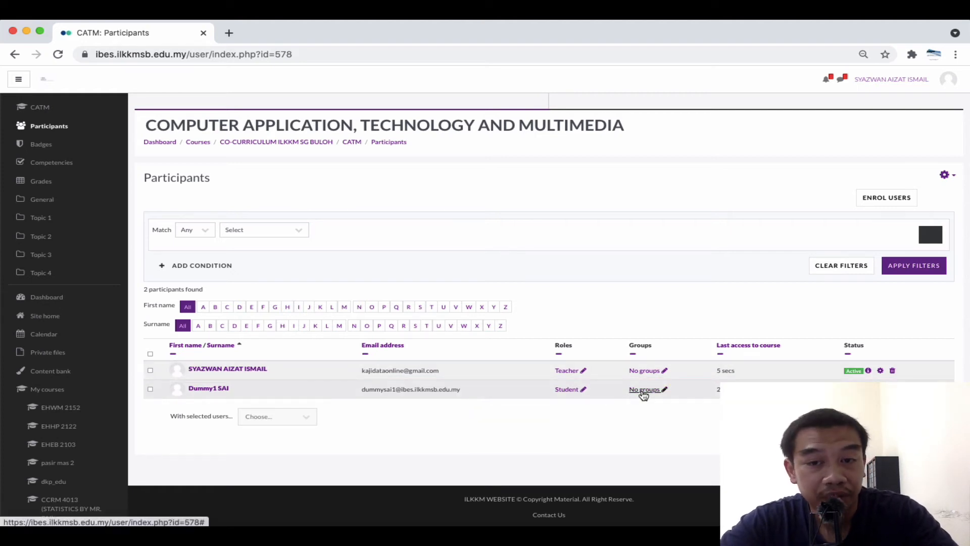
click(945, 175)
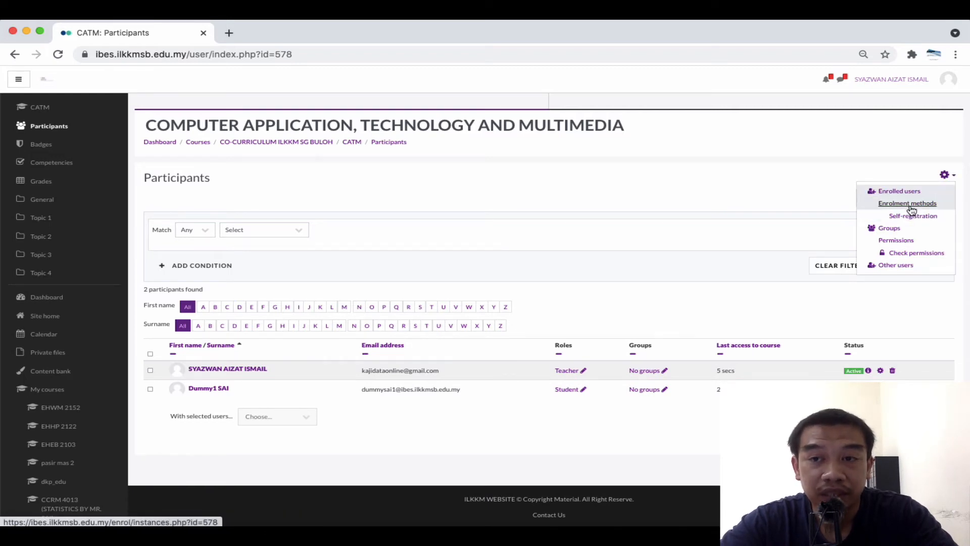
click(910, 204)
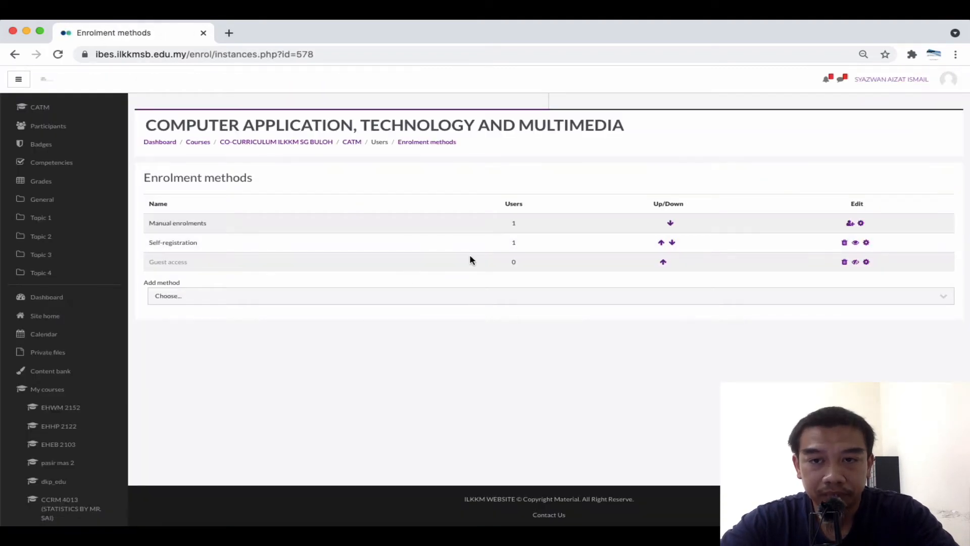
click(866, 242)
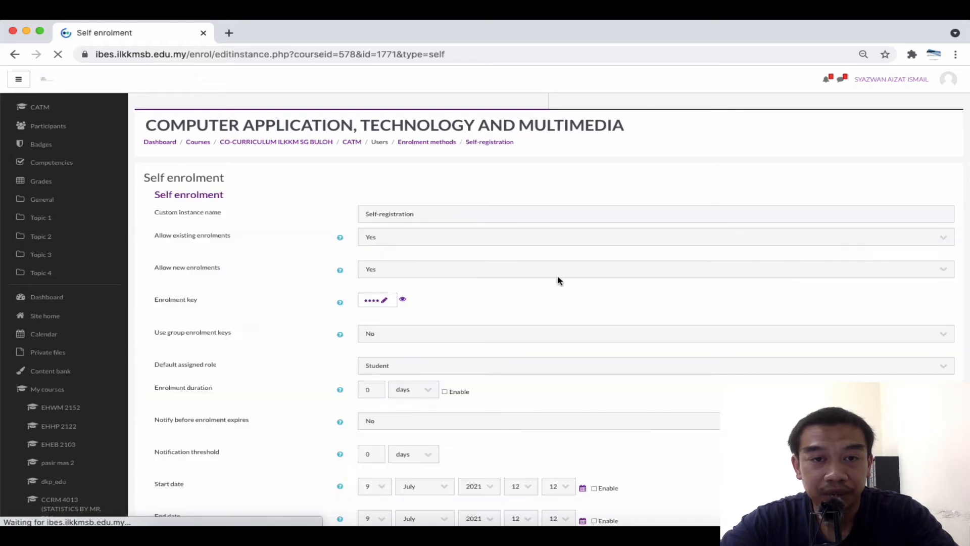
click(372, 345)
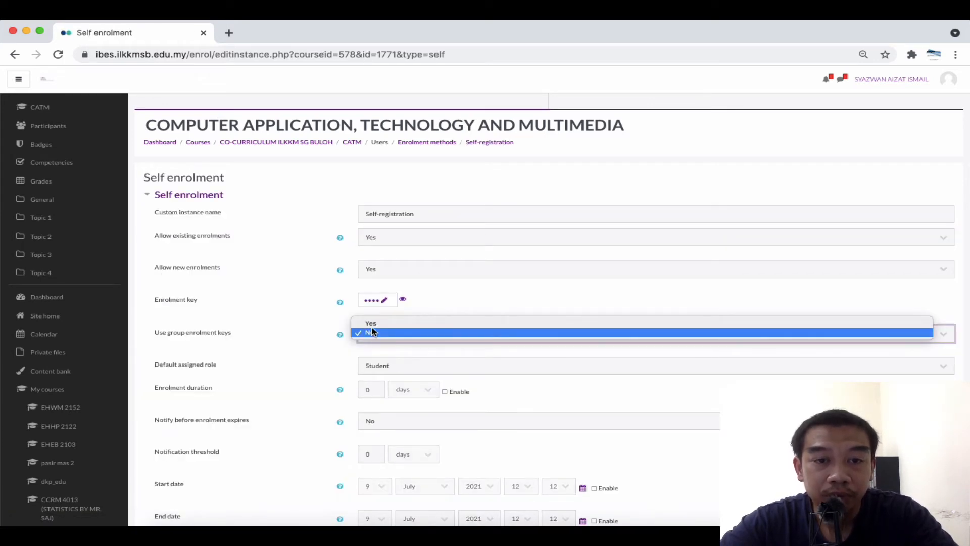
click(377, 324)
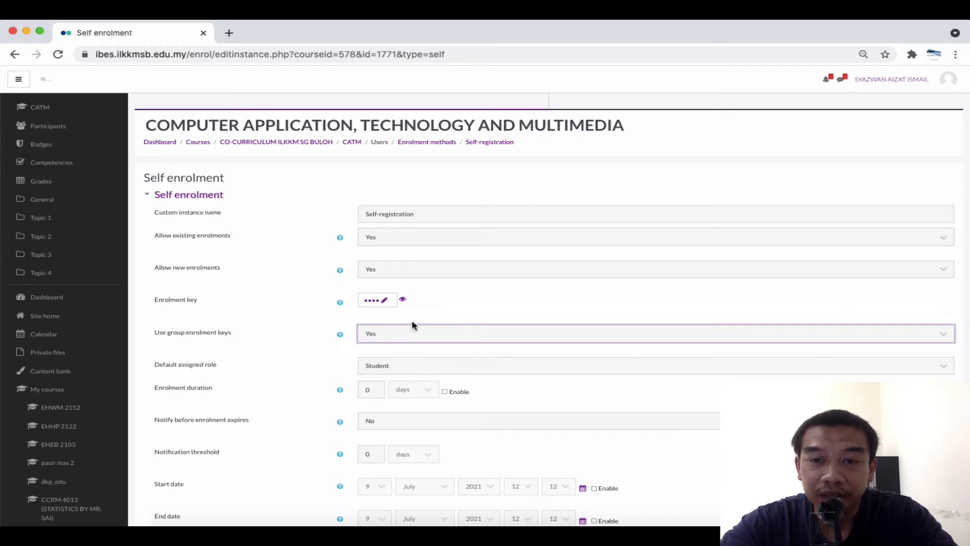
scroll(450, 299, down, 10)
click(403, 449)
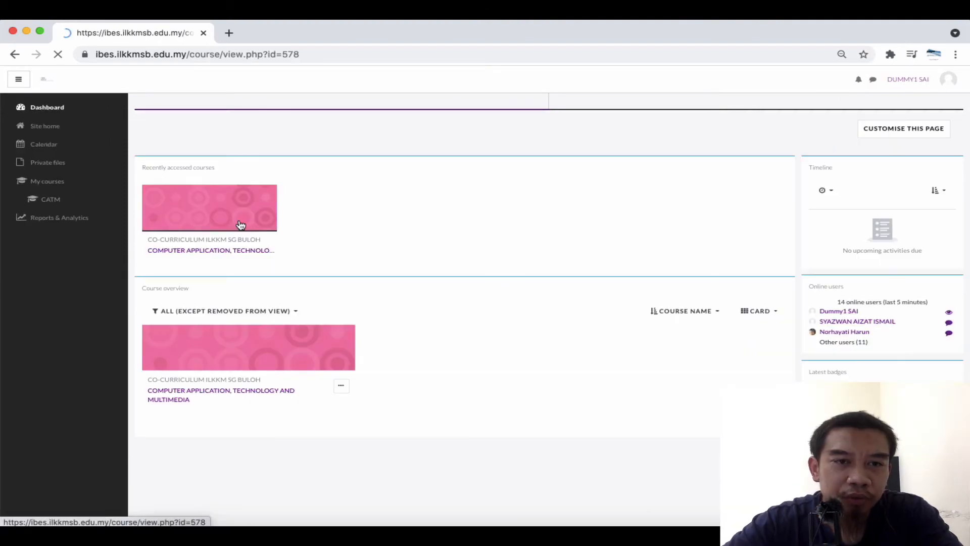
View the CATM course as the dummy student, then log out
click(238, 216)
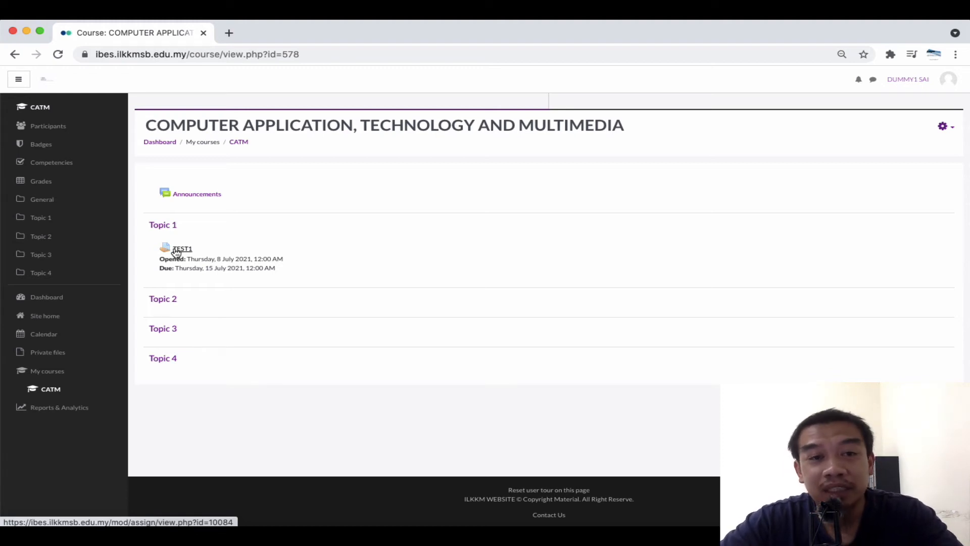
click(947, 88)
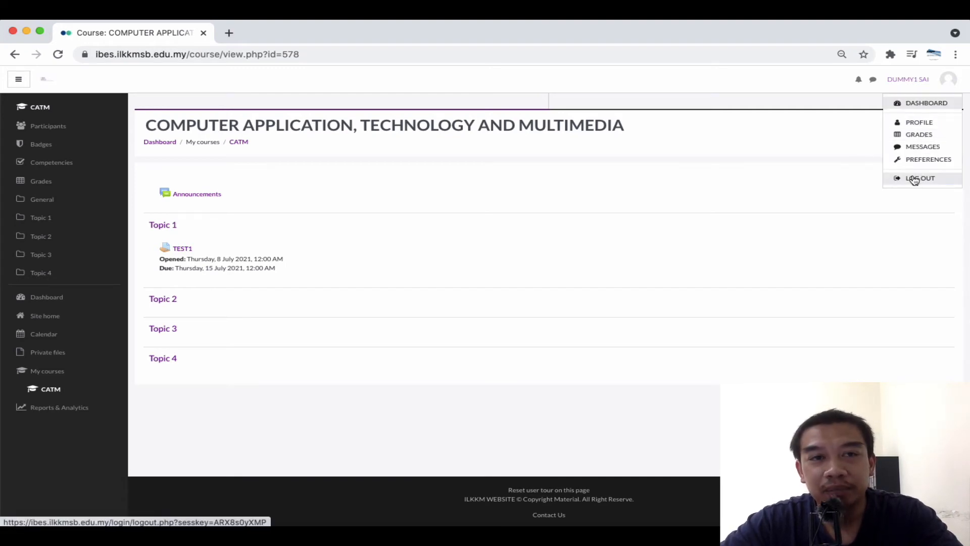
click(914, 179)
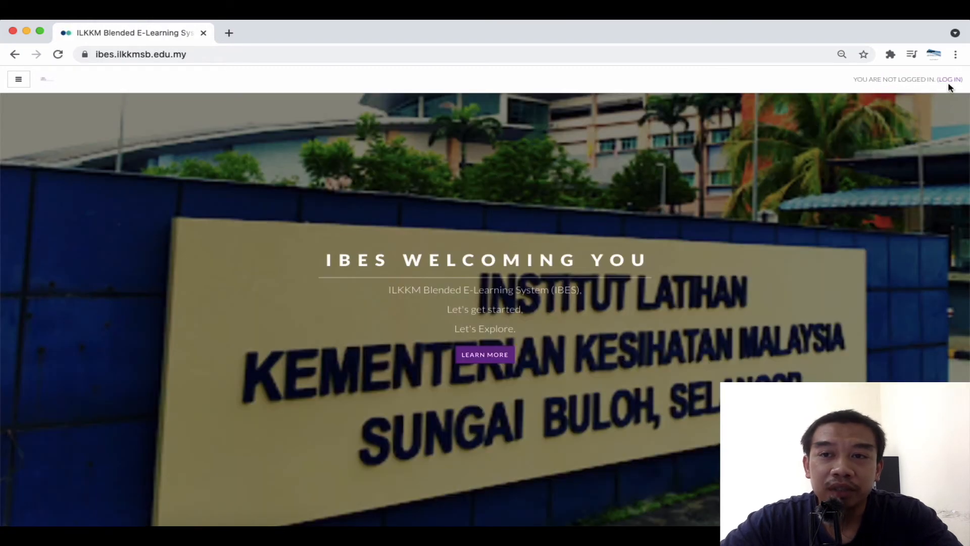
Log in with the teacher's saved login and open the CATM course
click(955, 83)
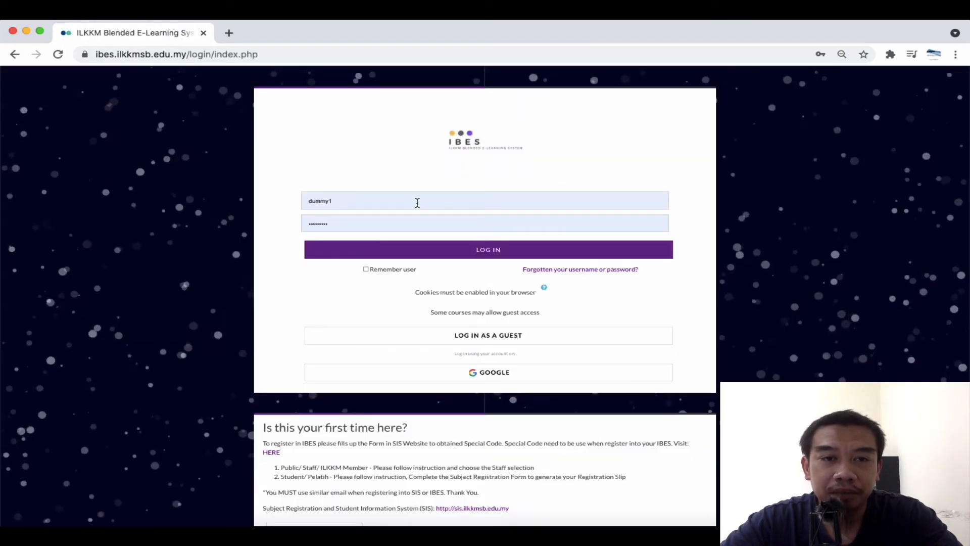
click(416, 202)
click(407, 268)
click(384, 255)
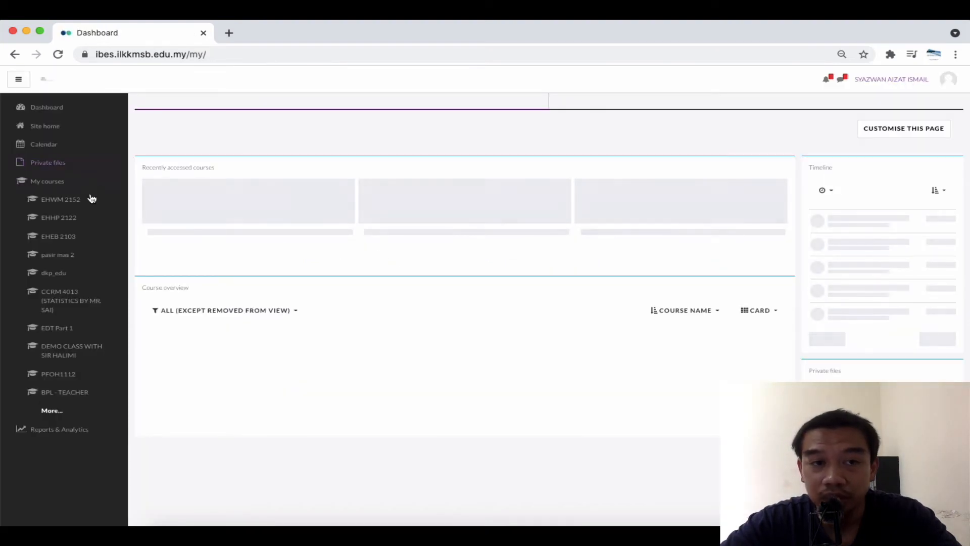
click(246, 211)
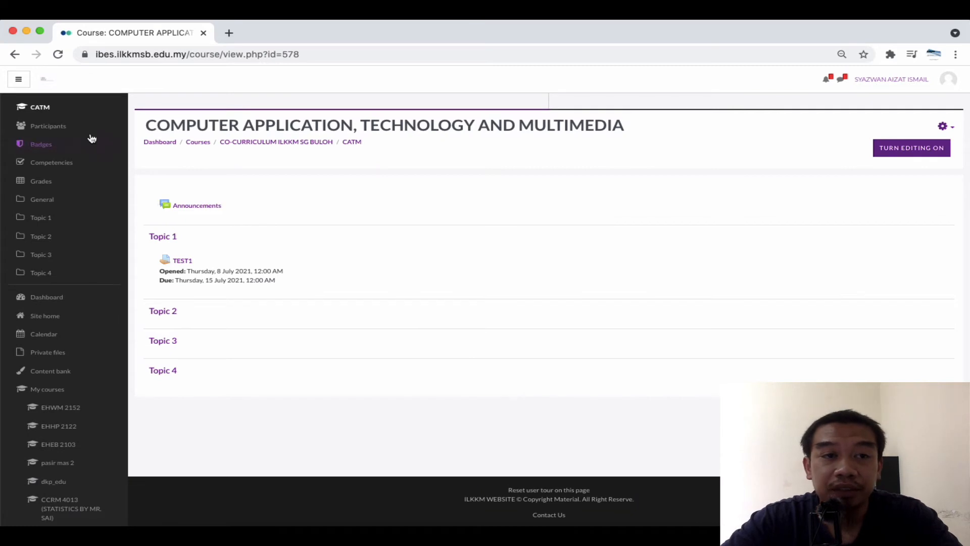
Unenrol the dummy student from the CATM participants list
click(85, 130)
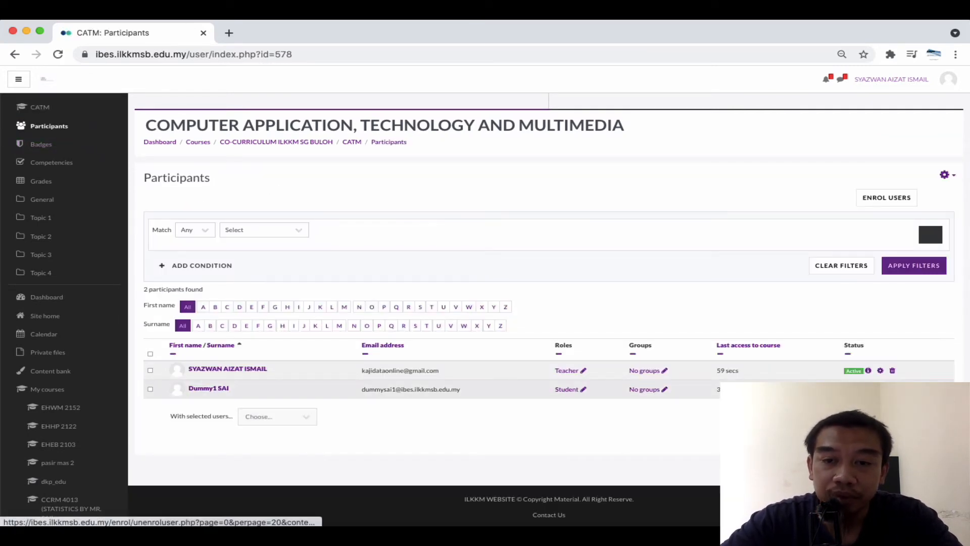
click(892, 389)
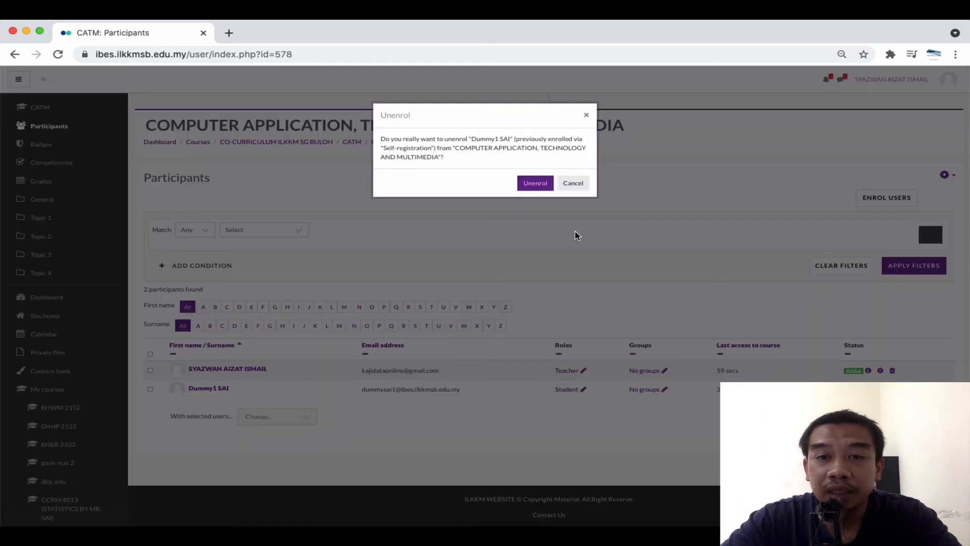
click(536, 184)
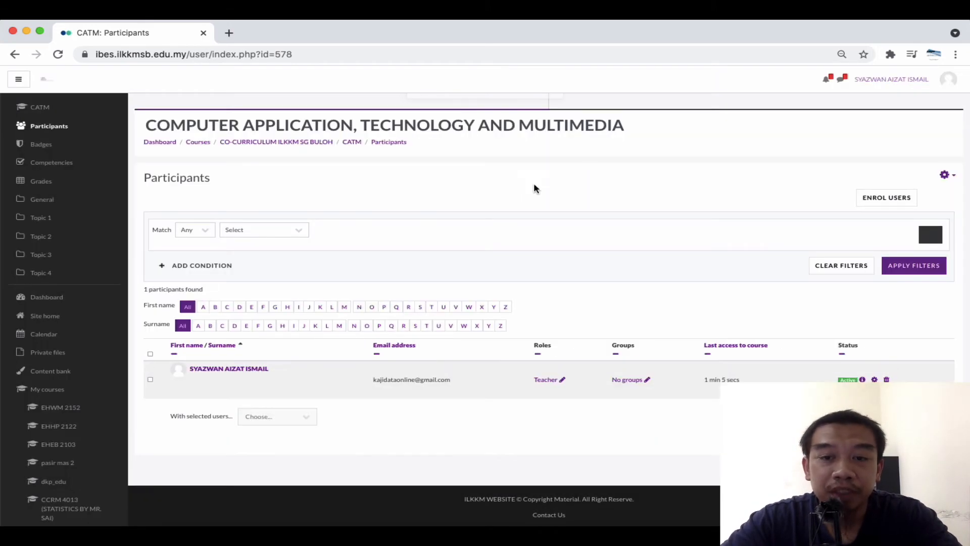
click(947, 175)
Open the Self-registration method's settings from the course's Enrolment methods page
click(918, 205)
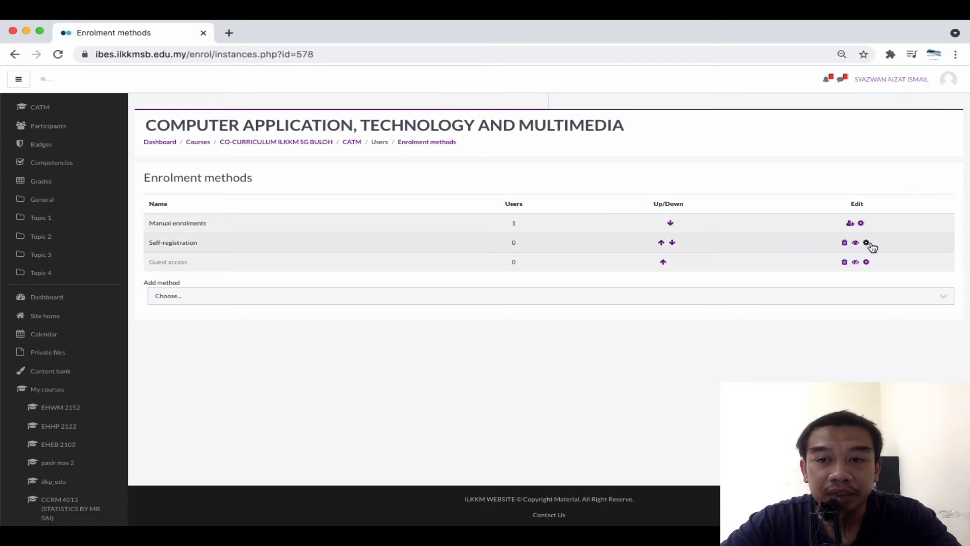
scroll(871, 244, up, 3)
click(870, 244)
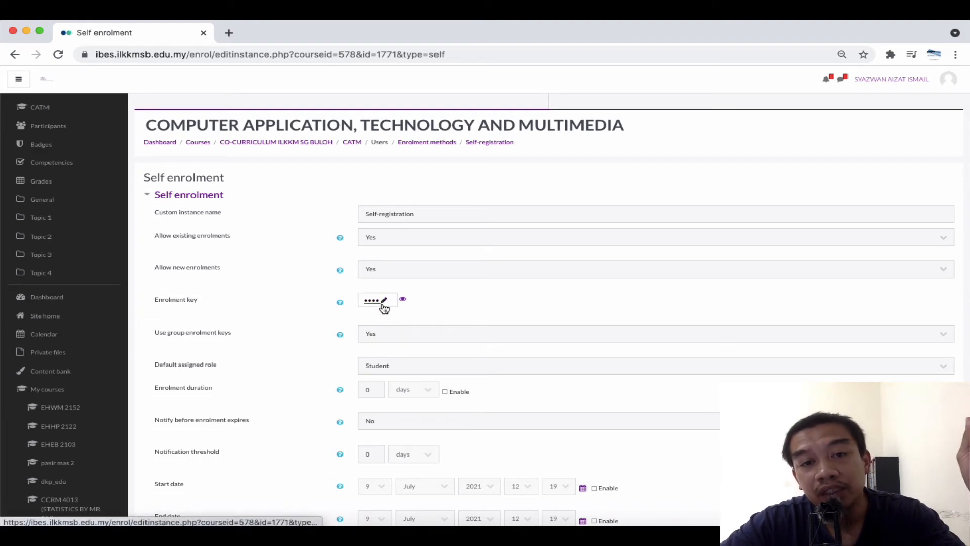
Log out, leaving the settings page, then log back in and open CATM
click(948, 79)
click(914, 172)
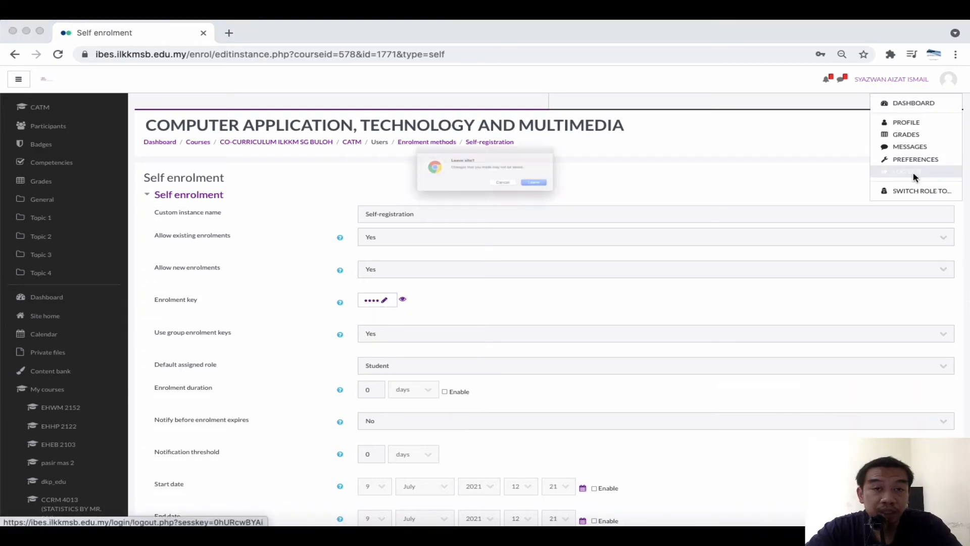
click(587, 197)
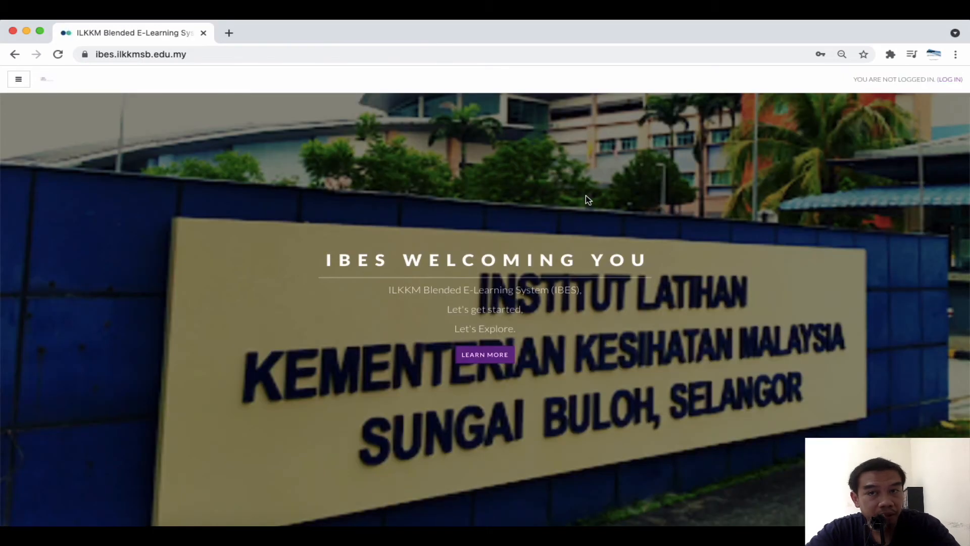
click(950, 79)
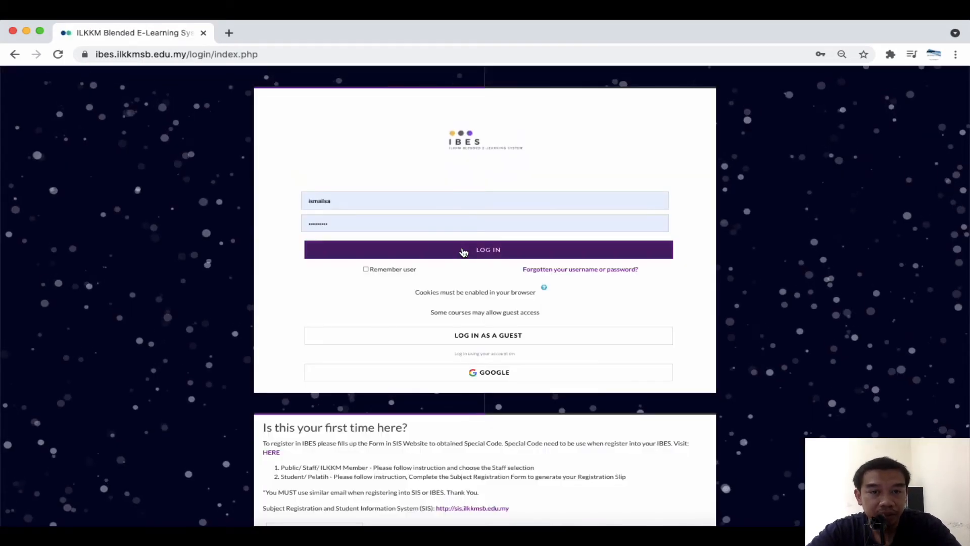
click(462, 250)
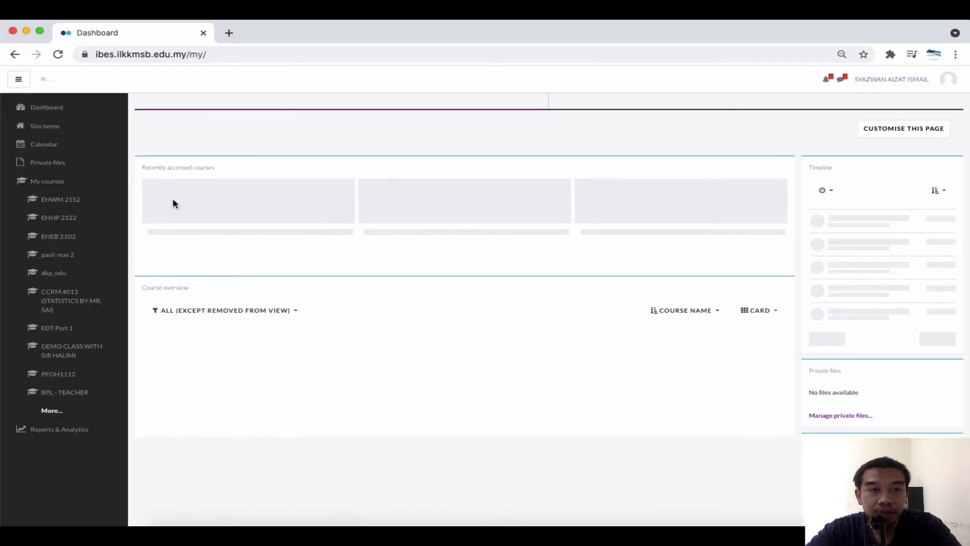
click(217, 205)
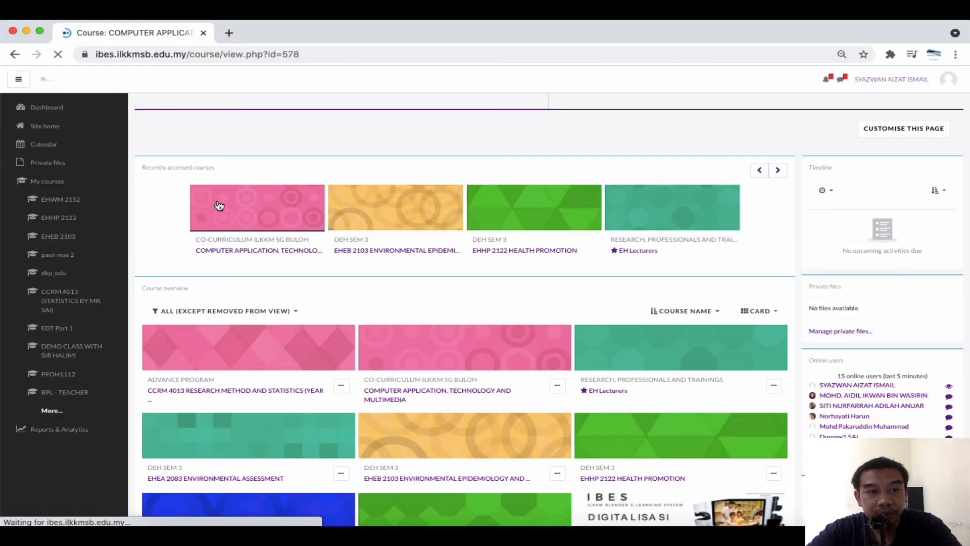
Unenrol the dummy student again from the CATM participants list
click(48, 127)
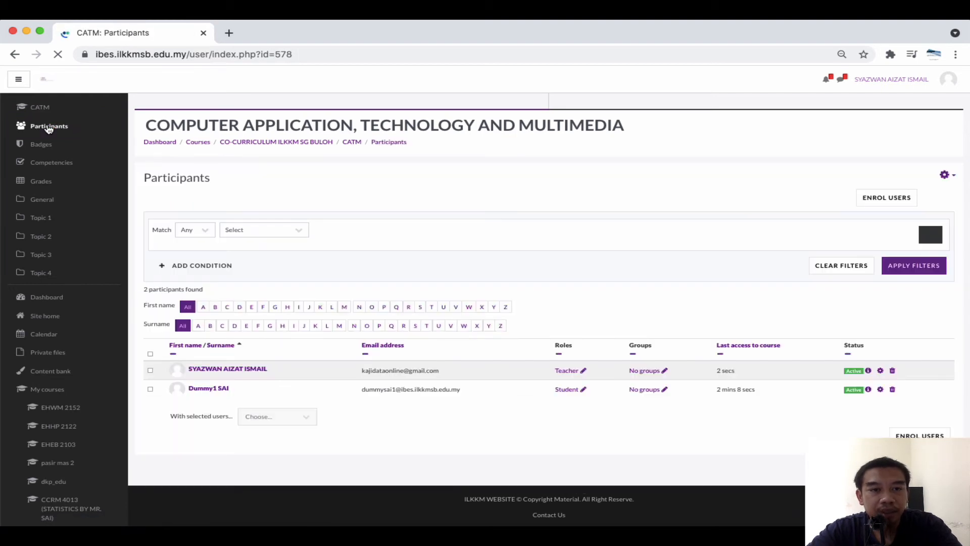
click(892, 390)
click(541, 185)
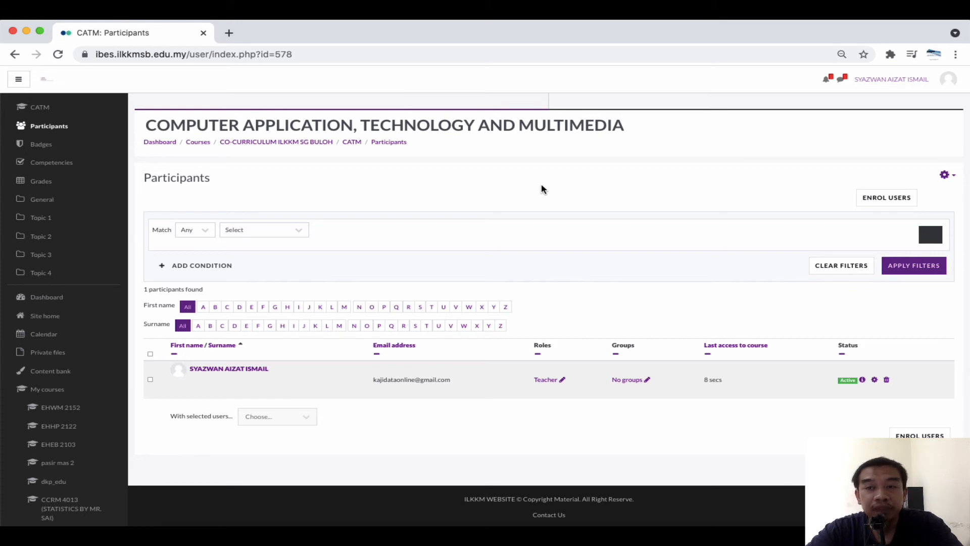
Open the Self-registration method's settings via Enrolment methods
click(945, 177)
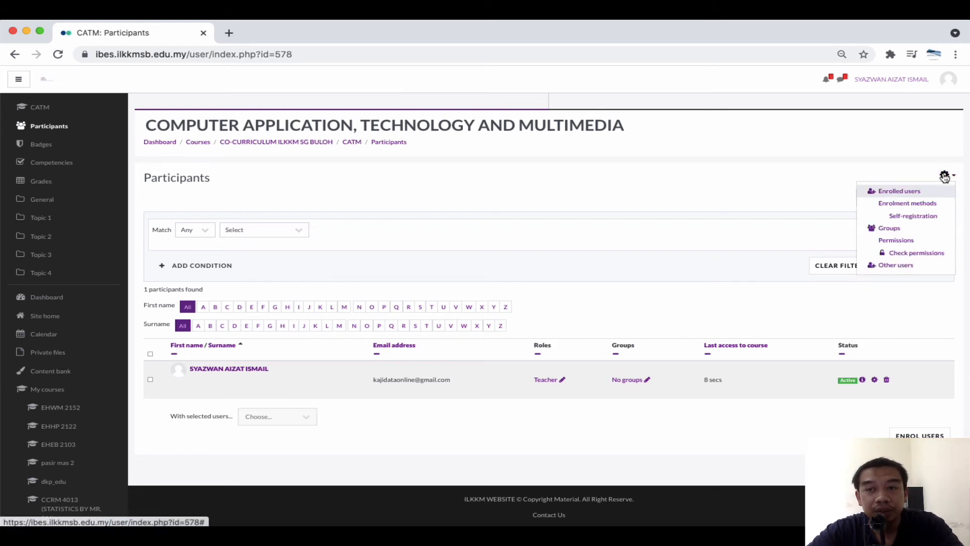
scroll(946, 177, up, 5)
click(888, 234)
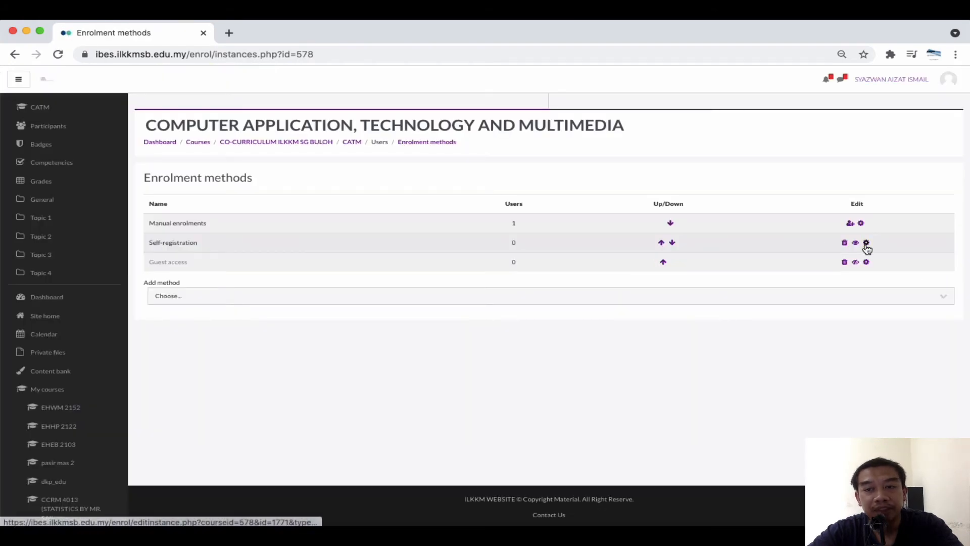
click(867, 243)
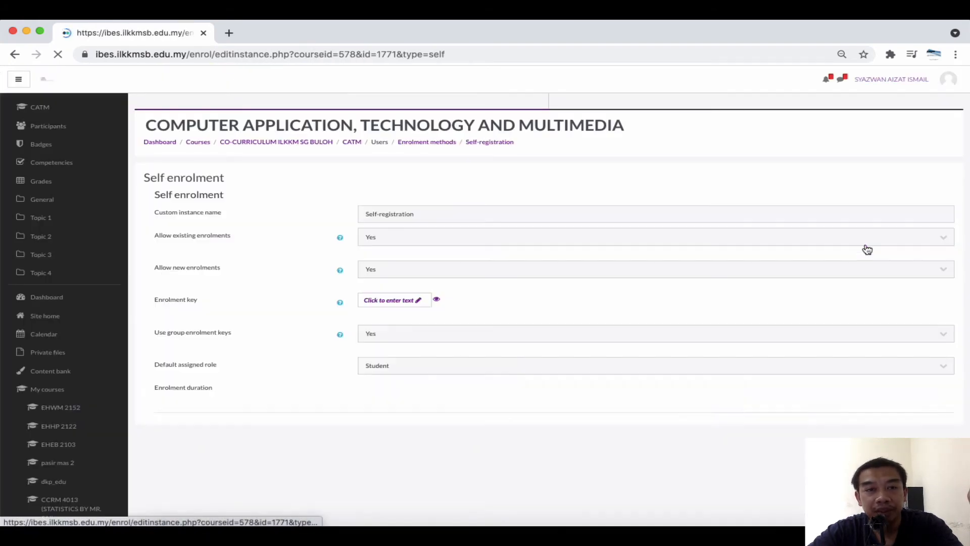
Keep new enrolments and group enrolment keys at Yes, enrolment key empty, cohort-only No
click(412, 269)
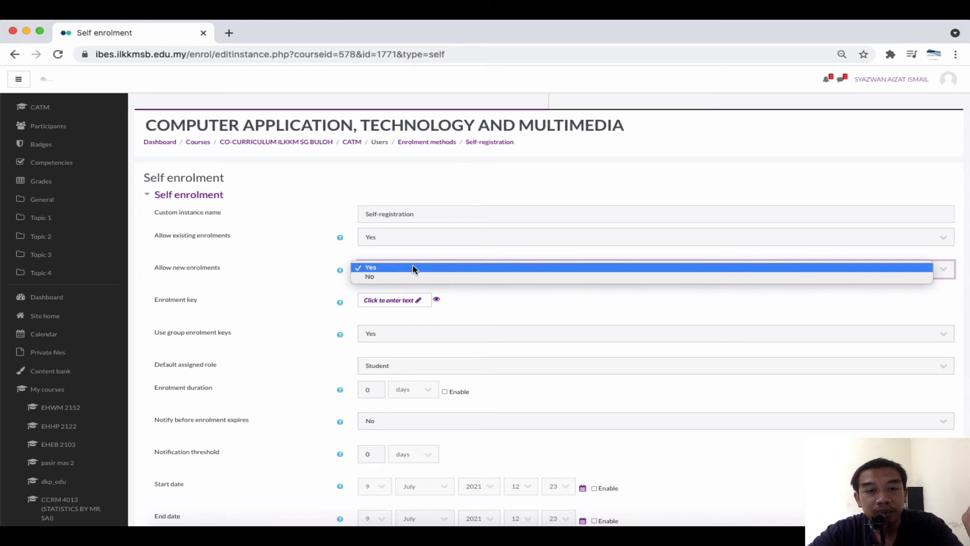
click(412, 268)
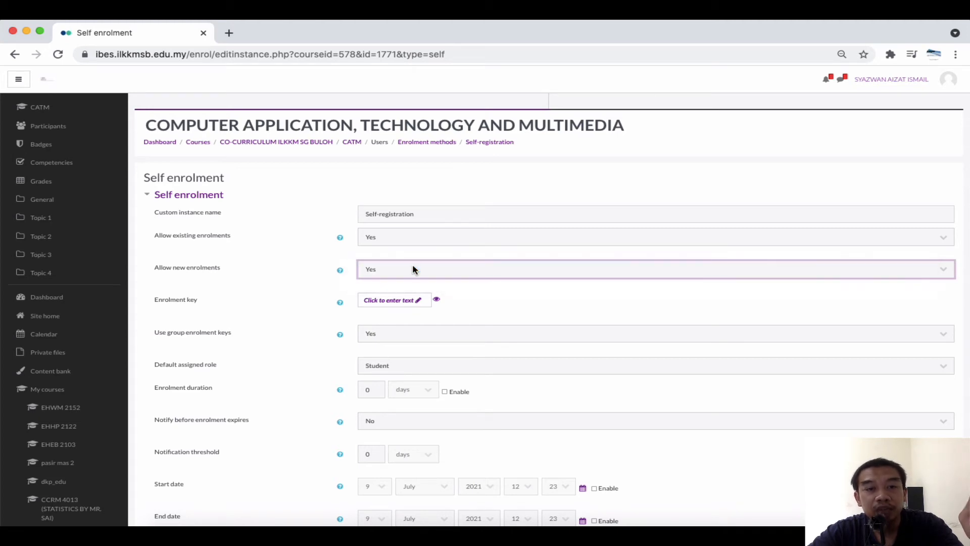
click(387, 333)
click(387, 332)
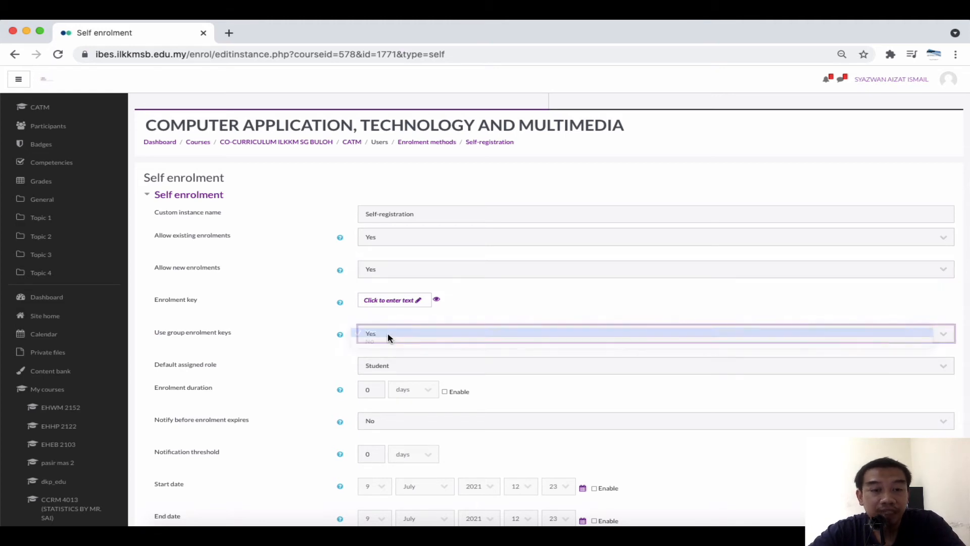
click(414, 302)
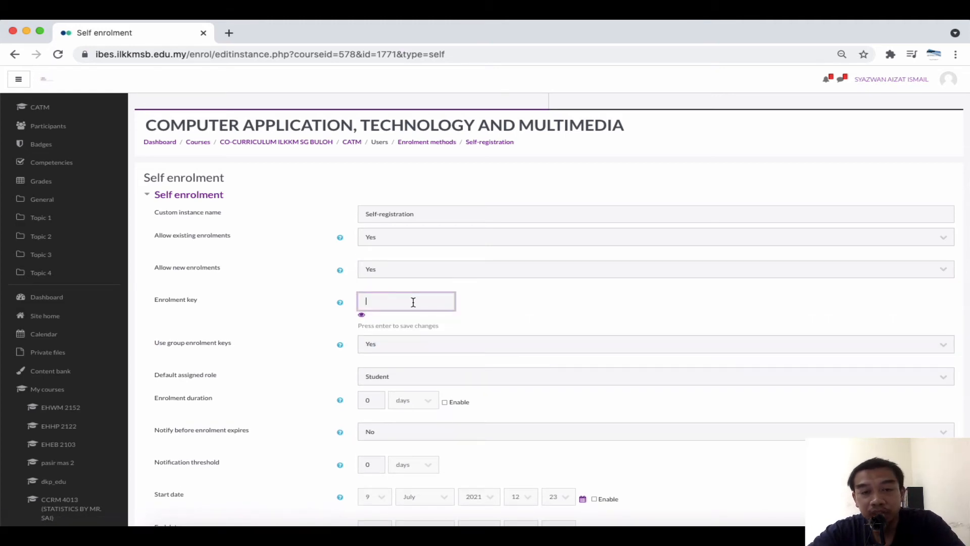
click(487, 302)
scroll(488, 303, down, 6)
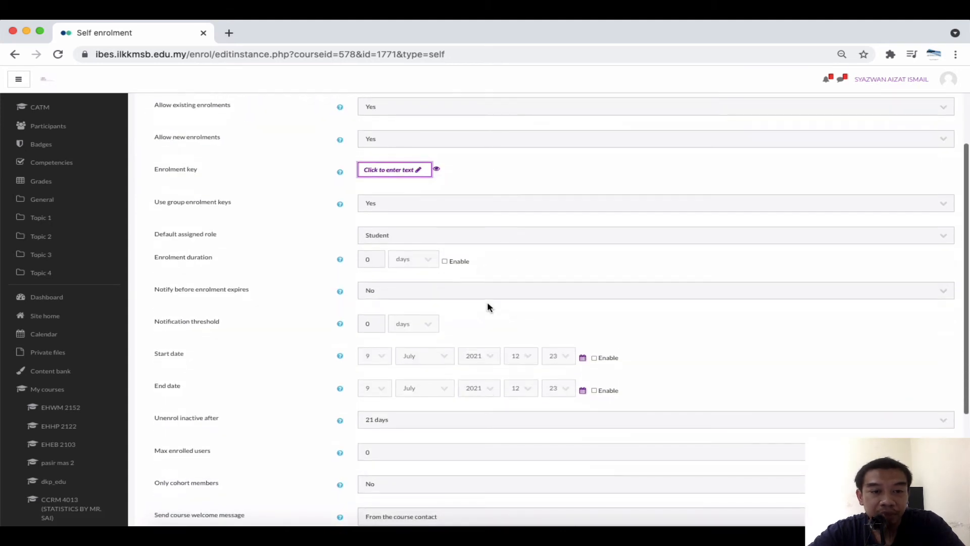
scroll(488, 304, down, 1)
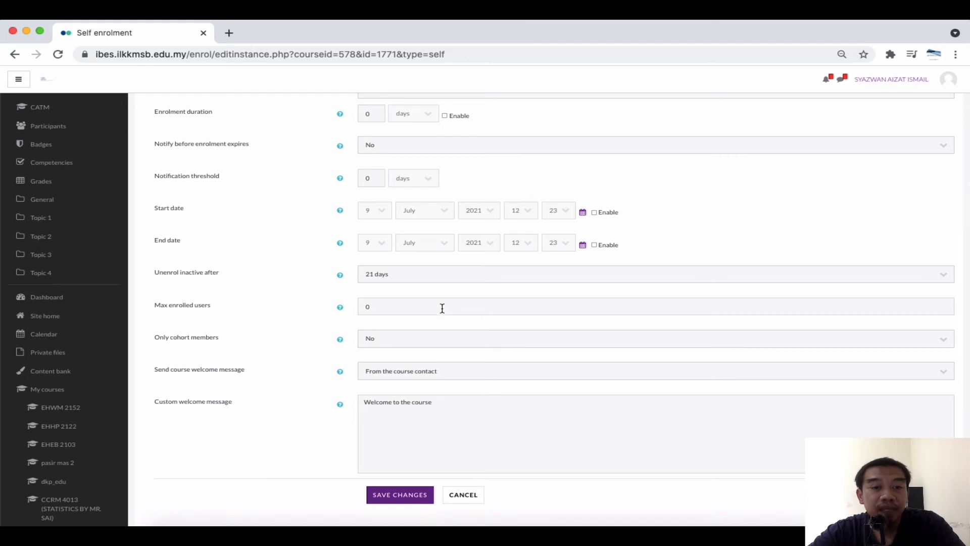
click(439, 339)
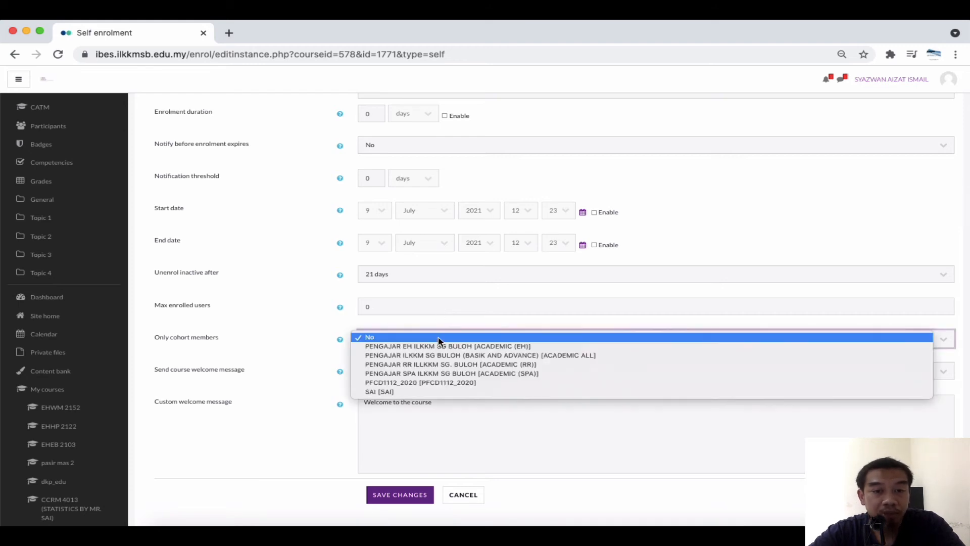
click(428, 327)
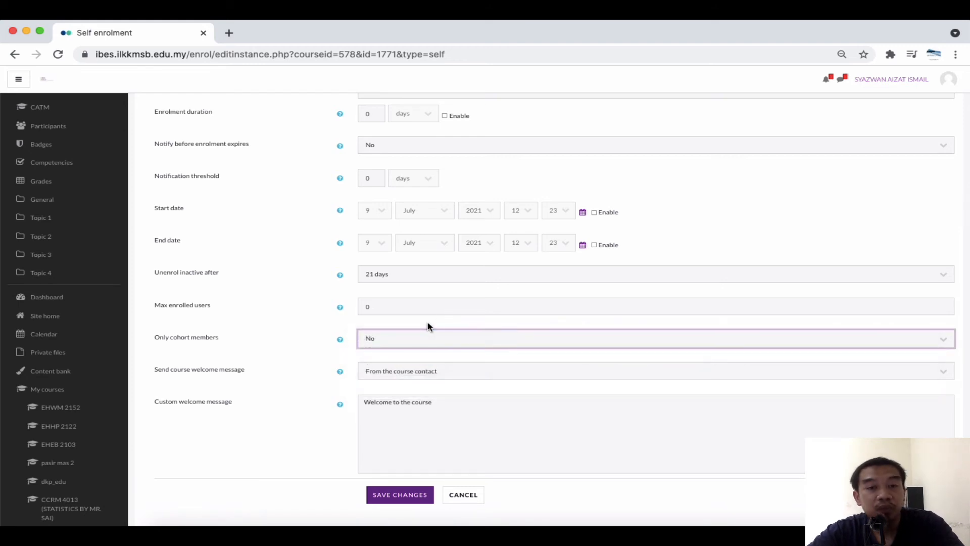
scroll(427, 326, up, 5)
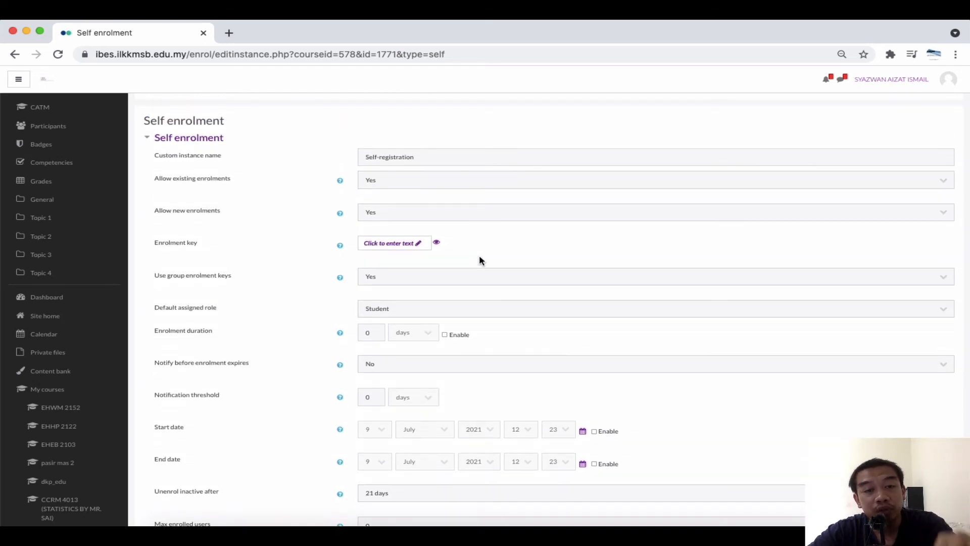
Re-enter the course enrolment key on the Self-registration form and reveal it
click(415, 244)
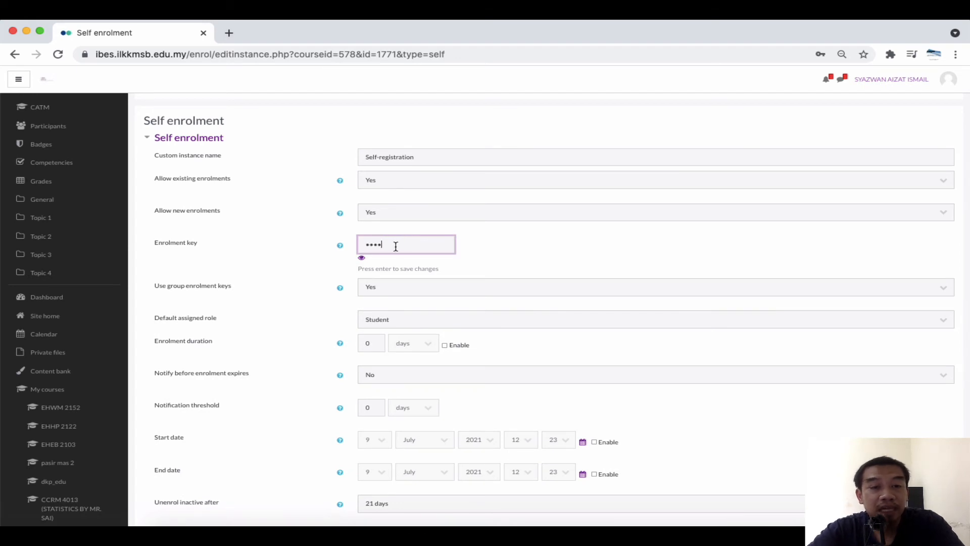
click(362, 260)
key(Return)
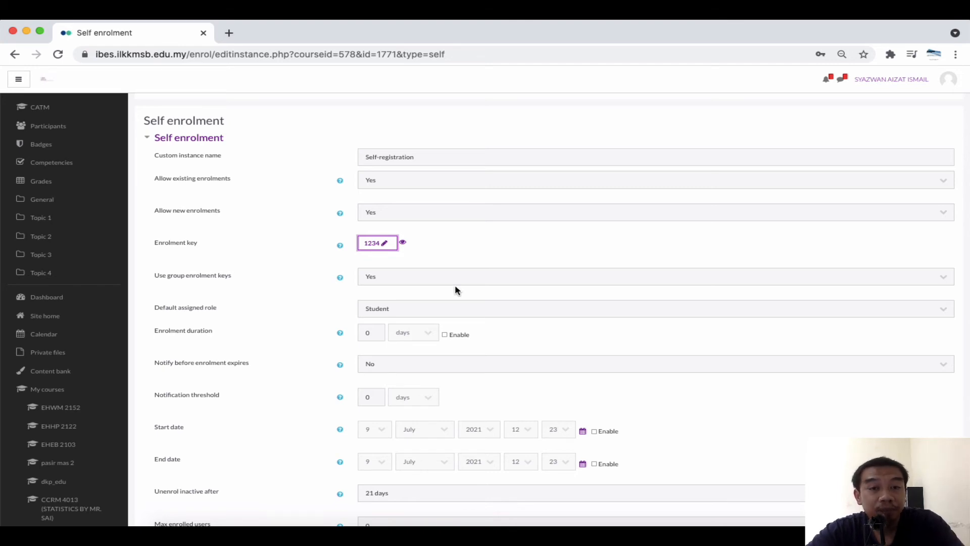
Review the form with group enrolment keys set to Yes and save the self-registration settings
click(463, 259)
scroll(383, 248, up, 5)
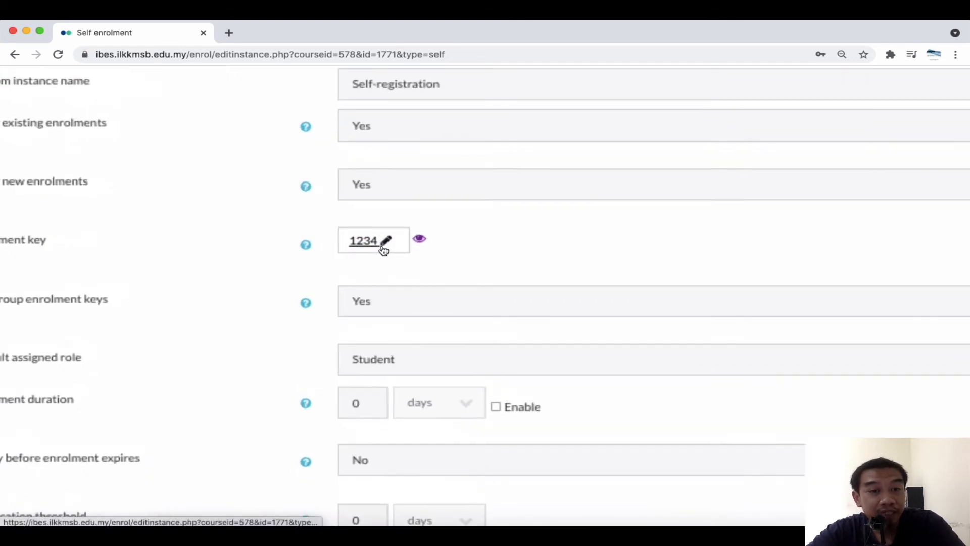
scroll(368, 259, left, 3)
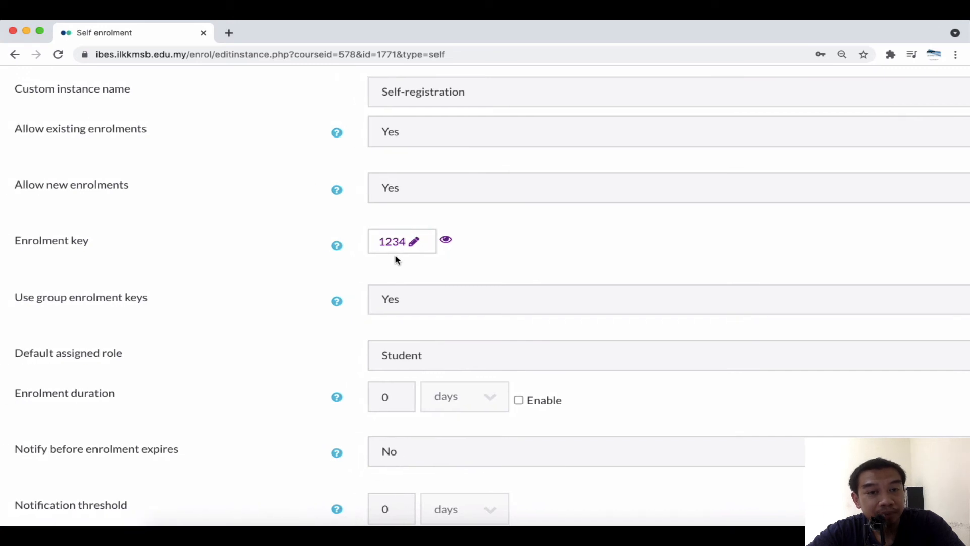
scroll(396, 260, down, 5)
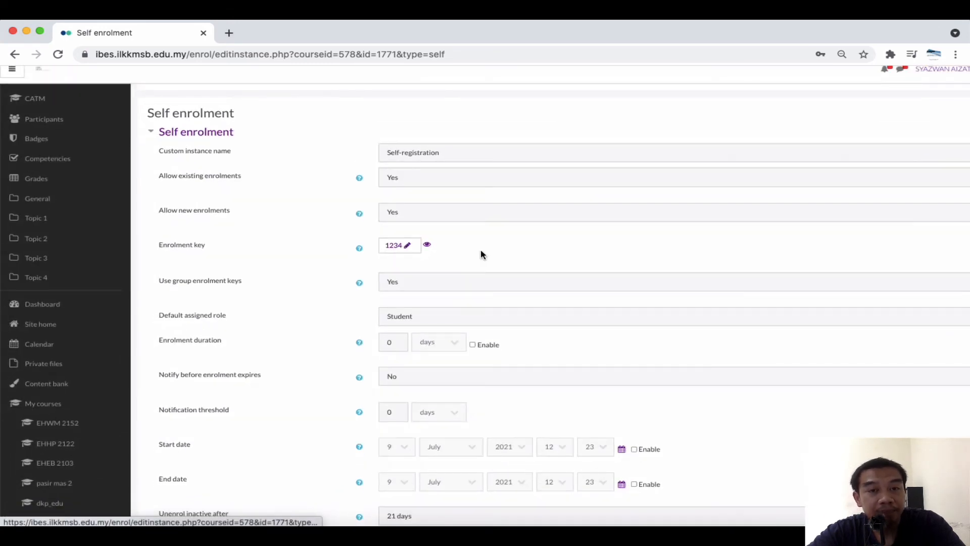
scroll(481, 250, down, 3)
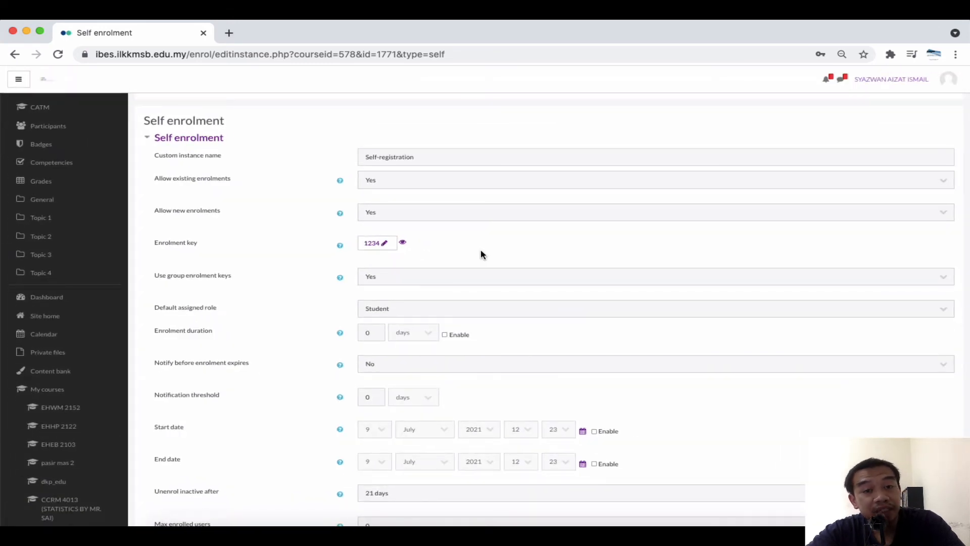
scroll(481, 254, down, 3)
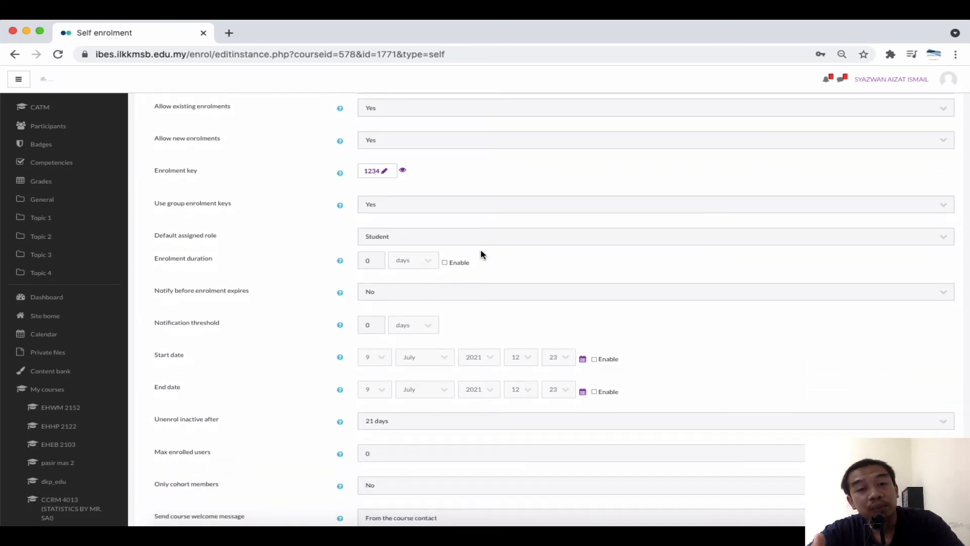
scroll(481, 255, down, 5)
scroll(481, 254, up, 5)
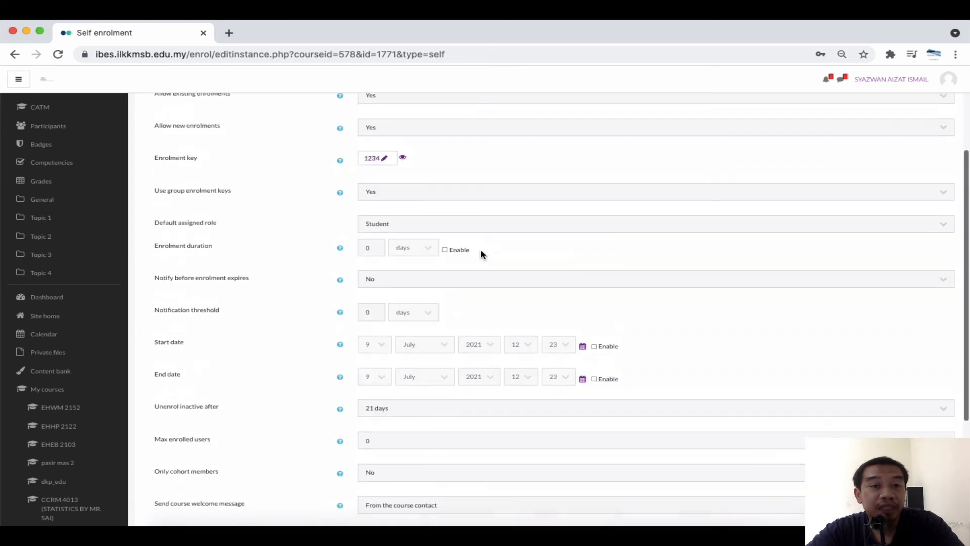
scroll(481, 254, down, 5)
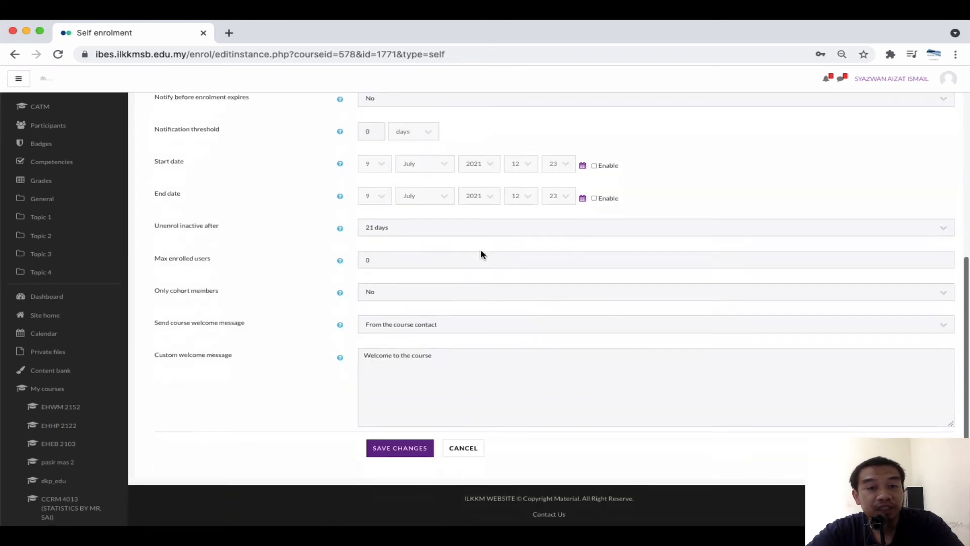
click(407, 455)
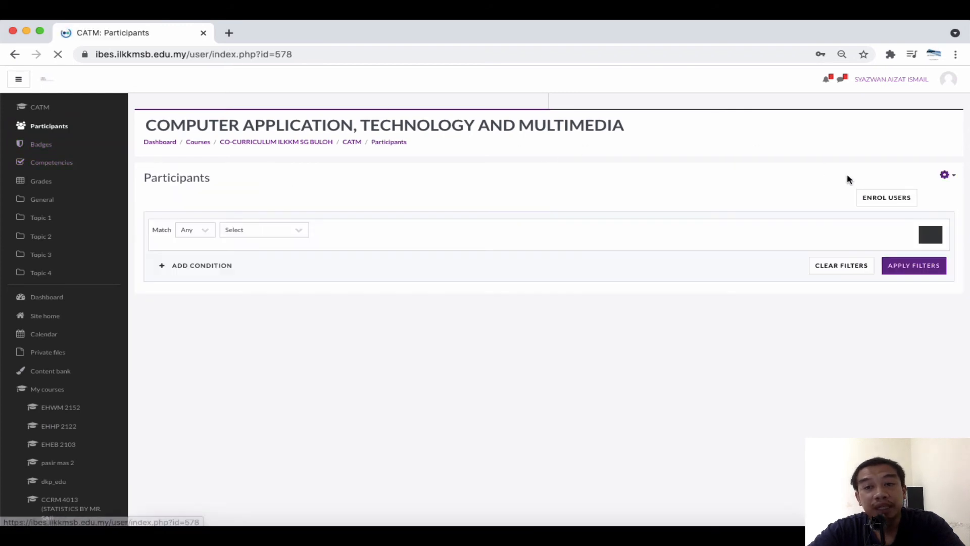
Open GROUP A's settings from the course Groups page, reveal its enrolment key and save them
click(945, 175)
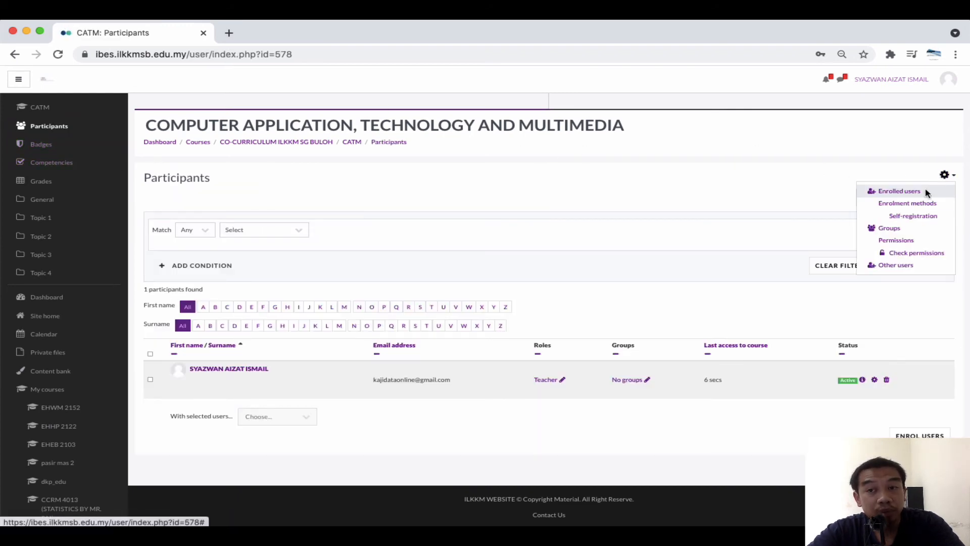
click(891, 228)
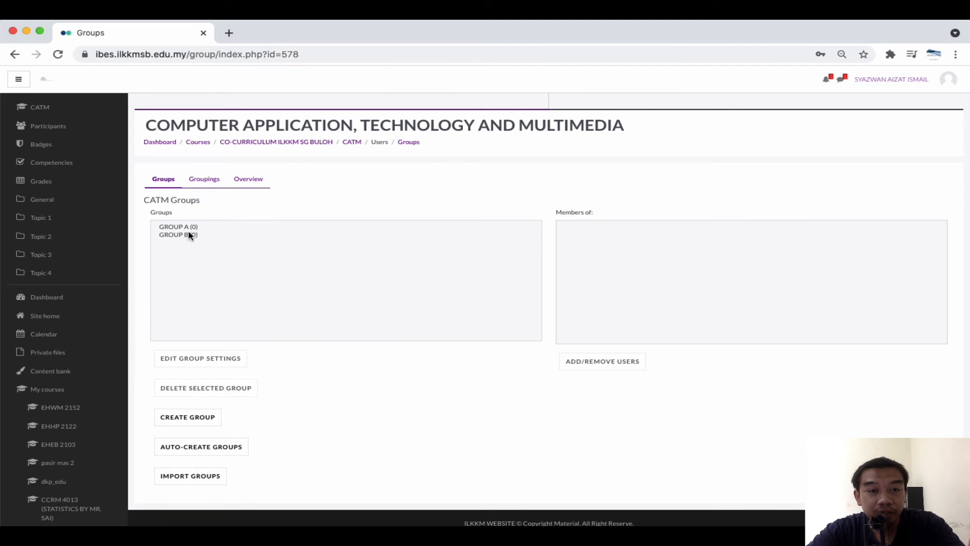
click(179, 229)
click(216, 360)
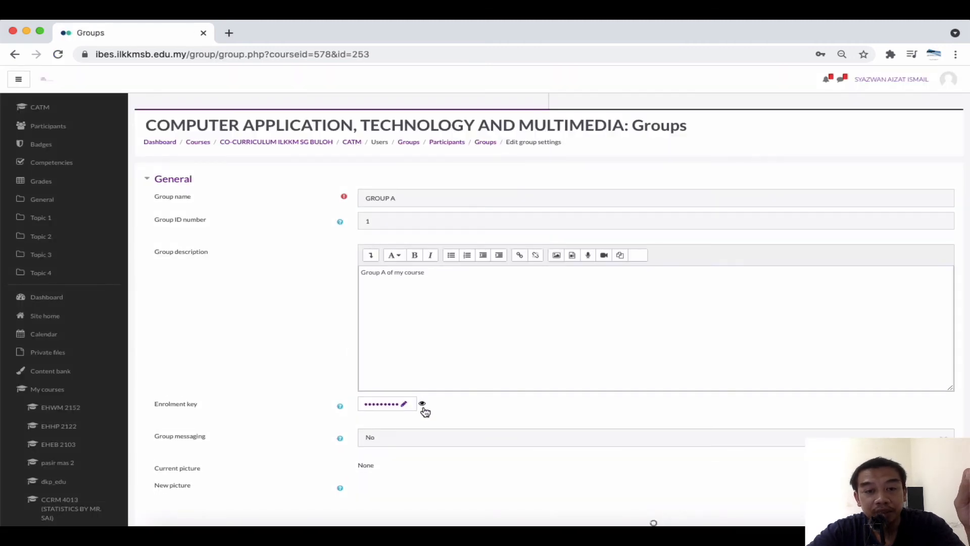
click(424, 408)
scroll(472, 412, up, 5)
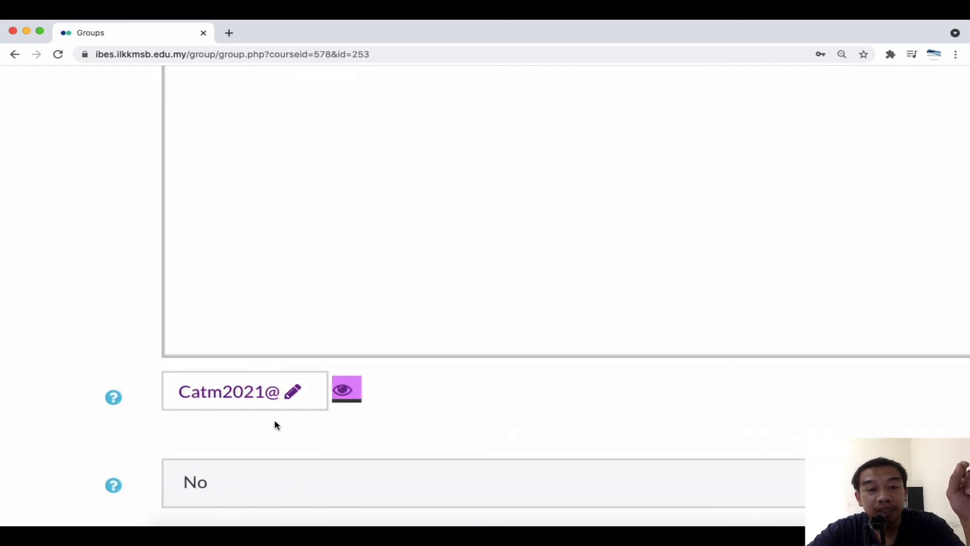
scroll(549, 419, down, 5)
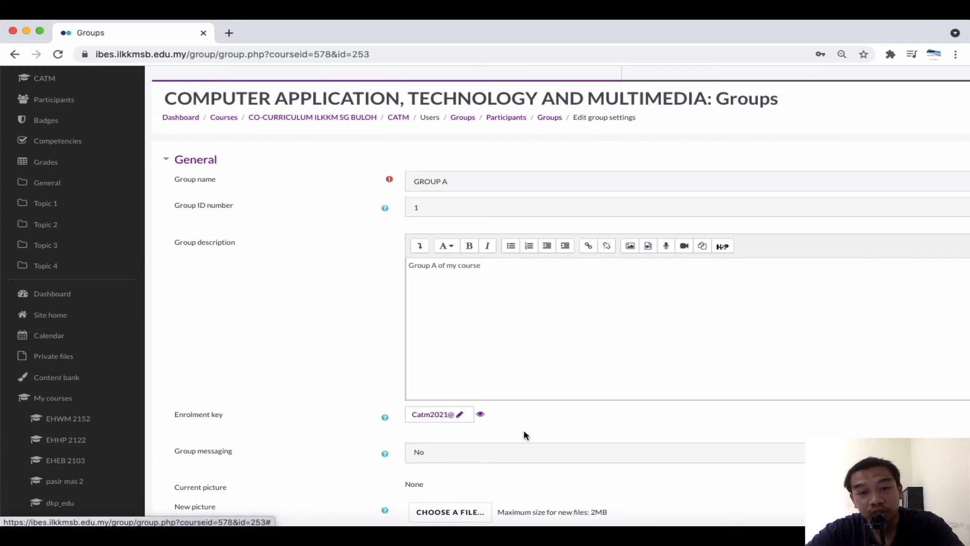
scroll(523, 434, down, 3)
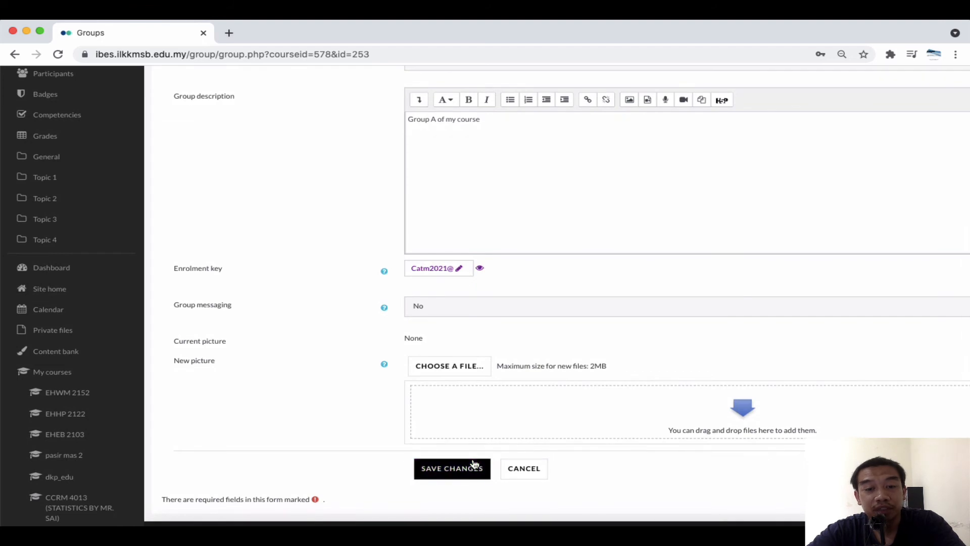
click(463, 467)
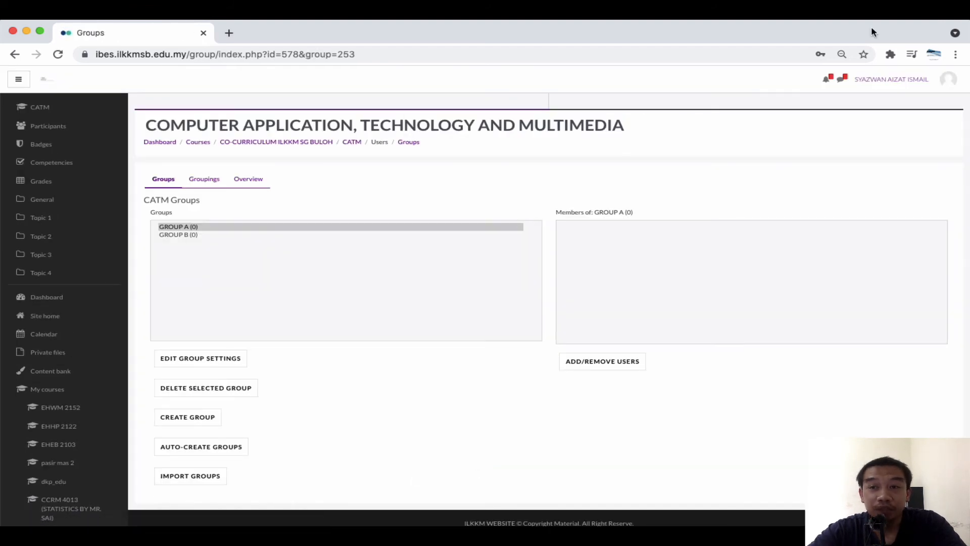
Log out of the teacher account and go to the login page
click(942, 81)
click(921, 172)
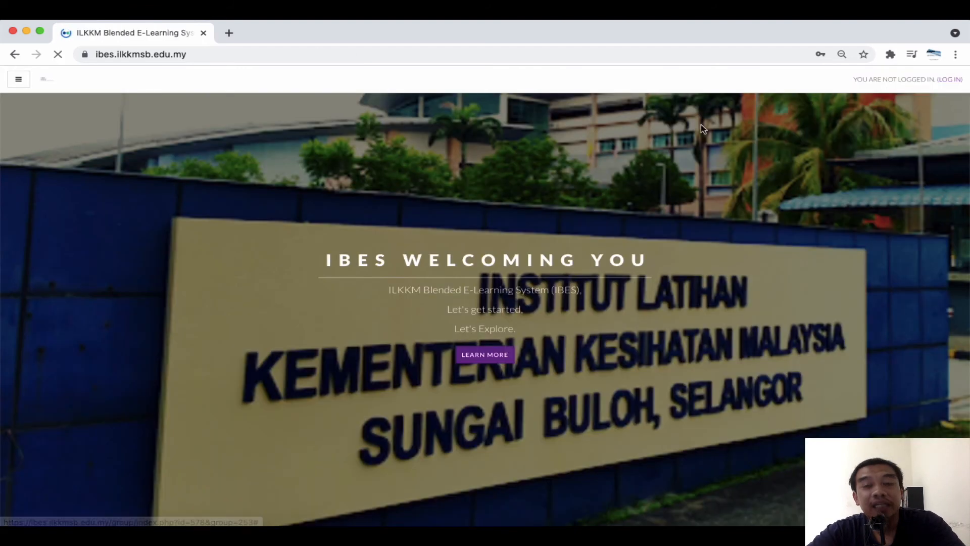
click(950, 80)
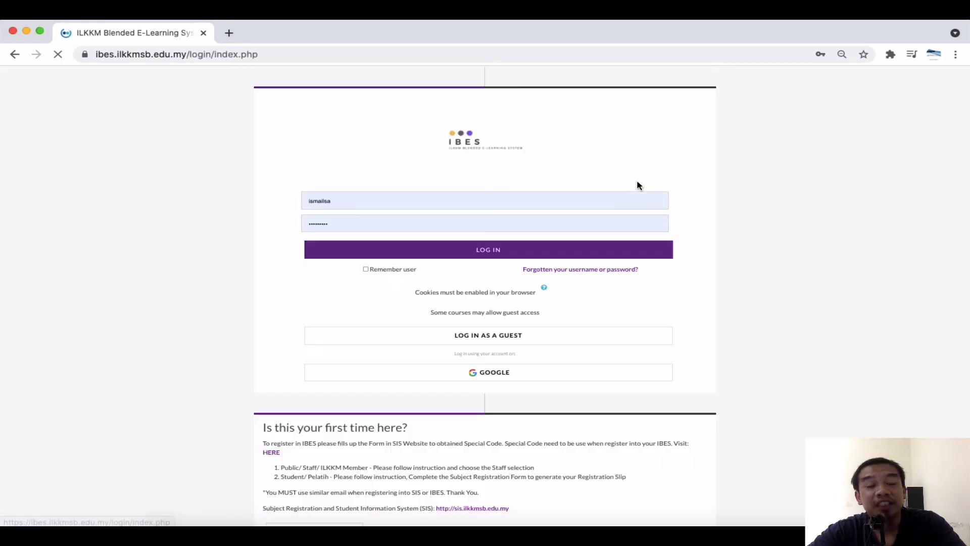
Sign in as the dummy student using the browser's saved login
click(395, 203)
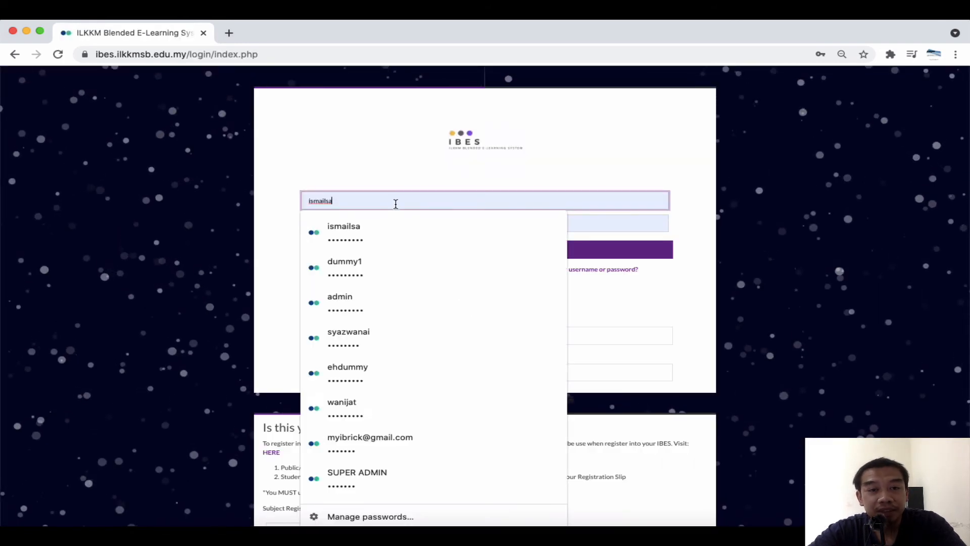
click(396, 264)
click(390, 252)
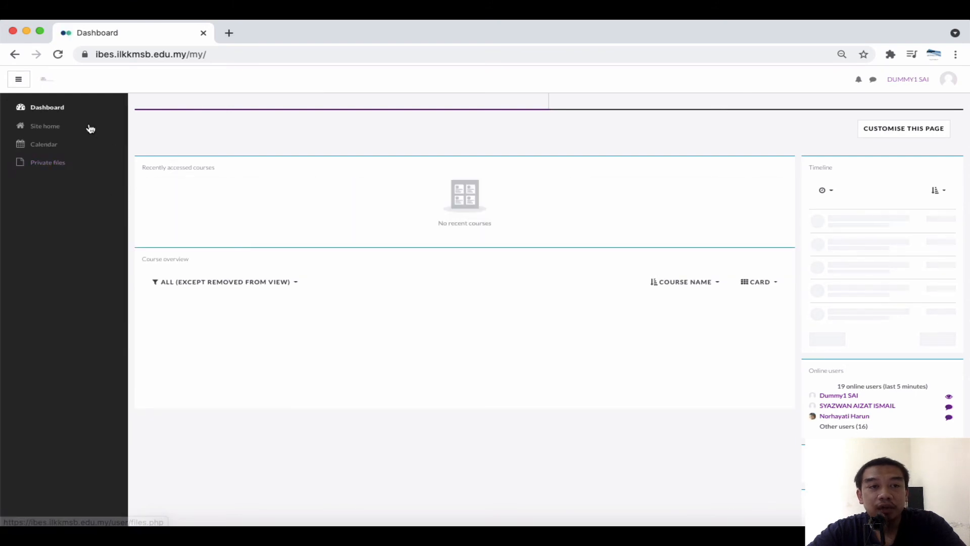
Search for 'catm' in the site home's course search
click(89, 128)
scroll(460, 259, down, 20)
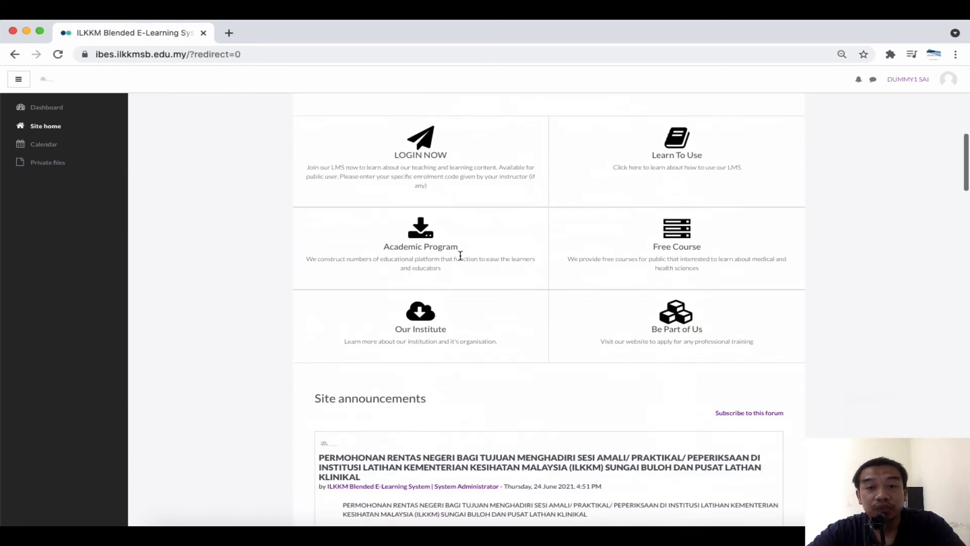
scroll(459, 259, down, 2)
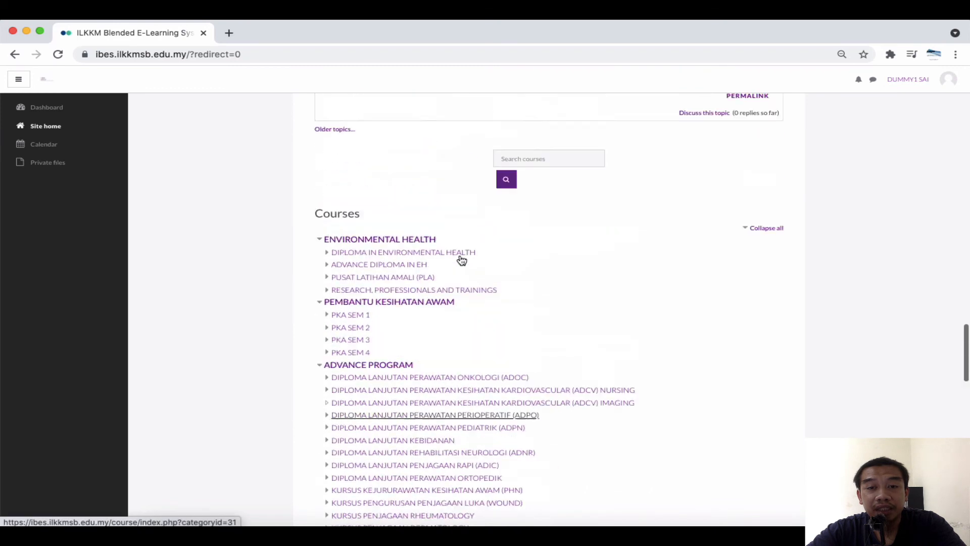
scroll(460, 260, up, 5)
click(533, 412)
text(catm)
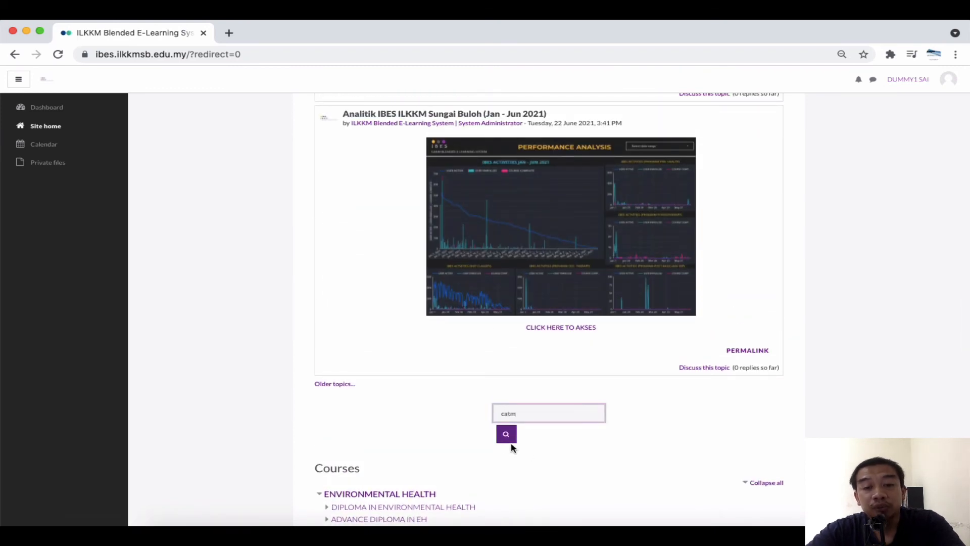
click(507, 434)
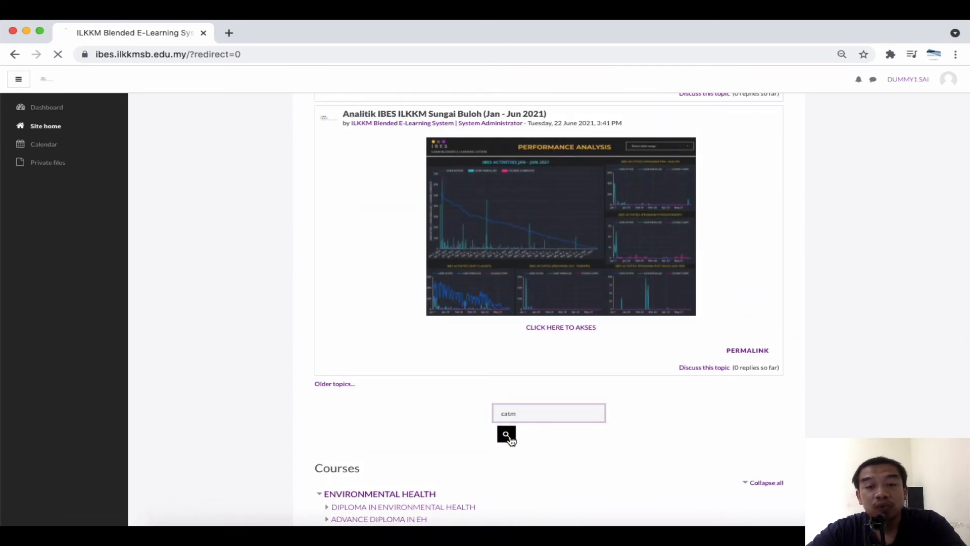
Enrol the dummy student in CATM with the group enrolment key, then view the Participants list
click(211, 297)
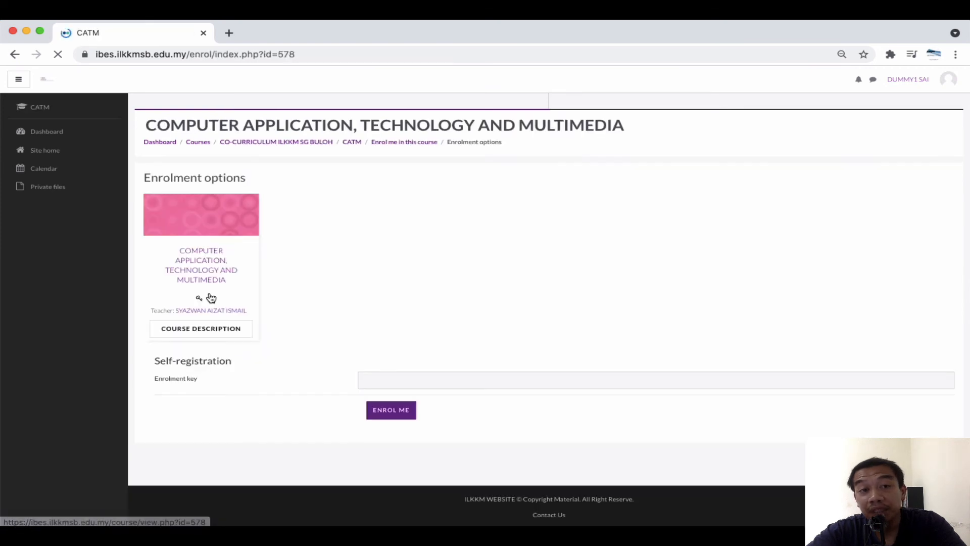
click(393, 379)
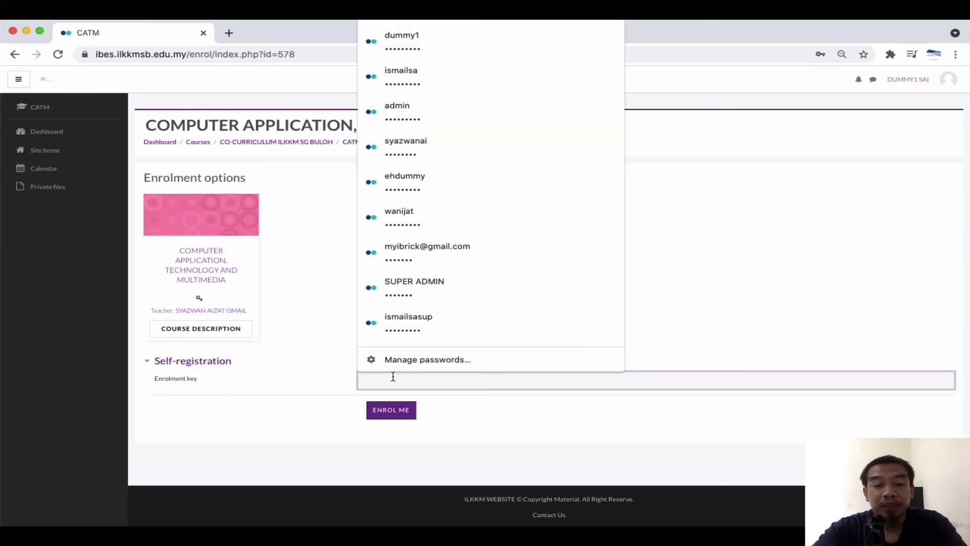
text(•)
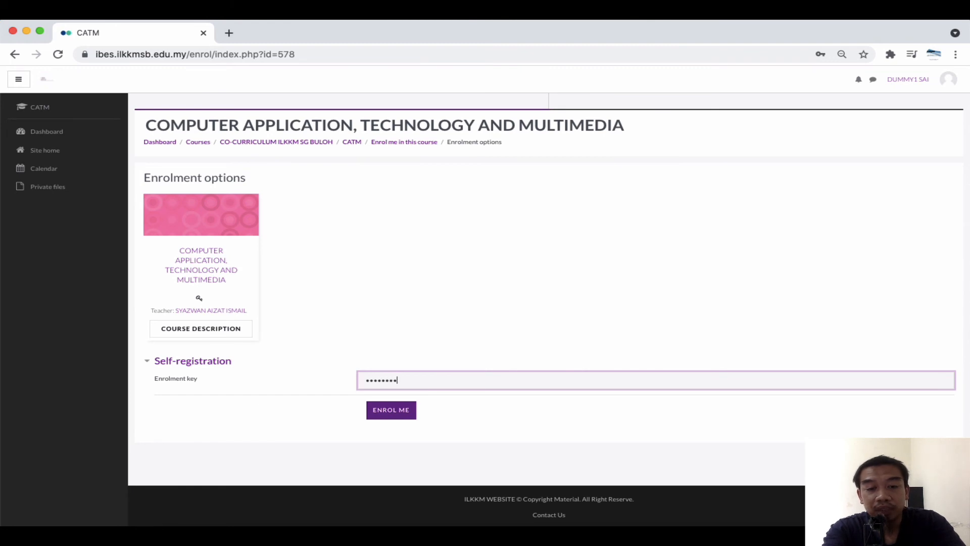
text(••••••••)
click(393, 418)
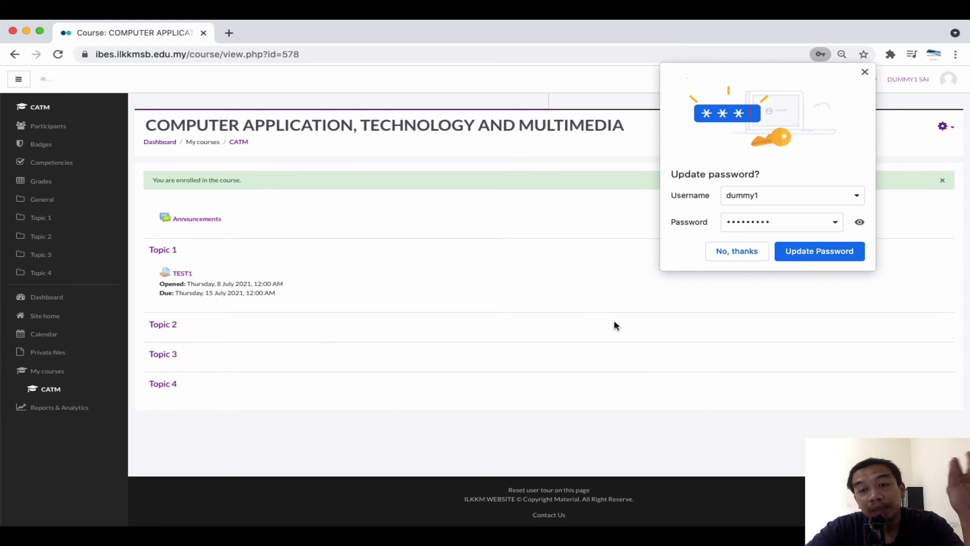
click(732, 254)
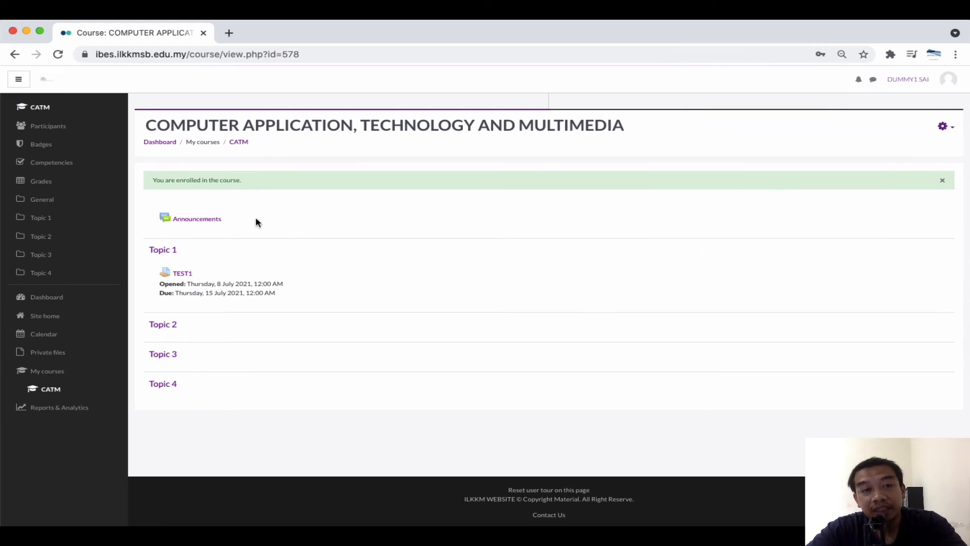
click(71, 130)
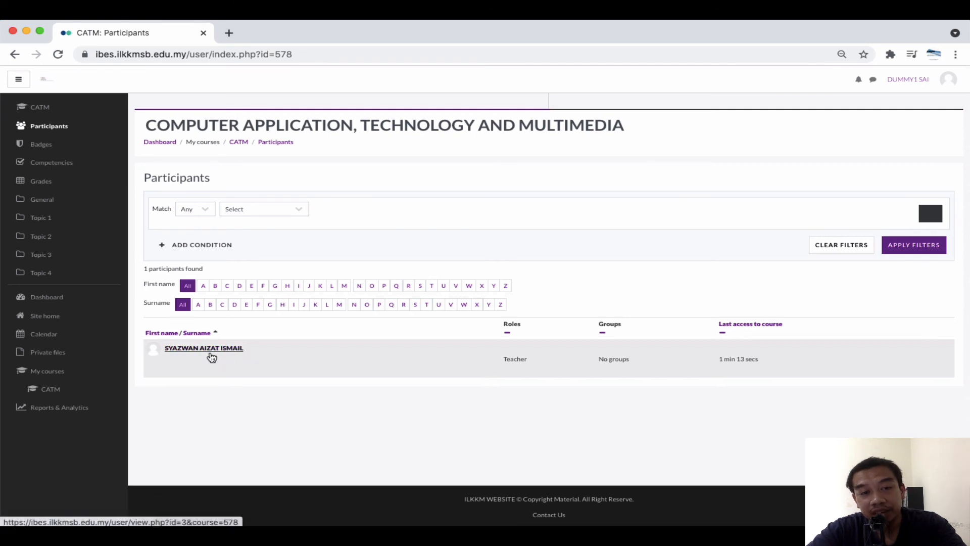
click(57, 110)
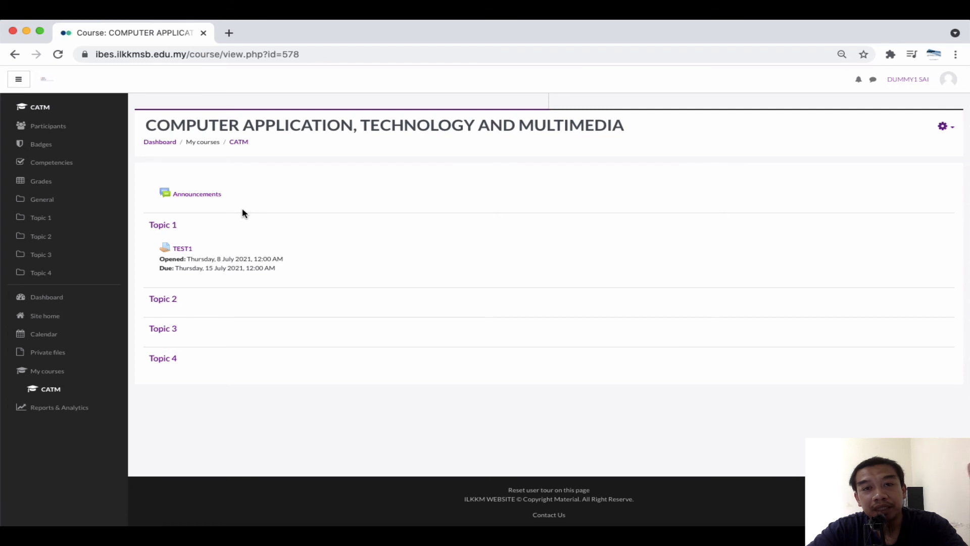
click(943, 126)
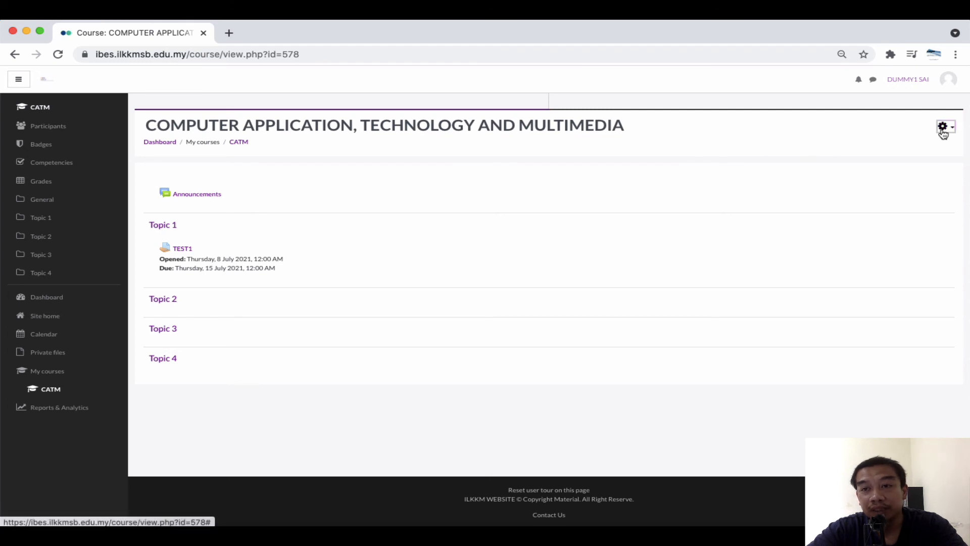
key(Escape)
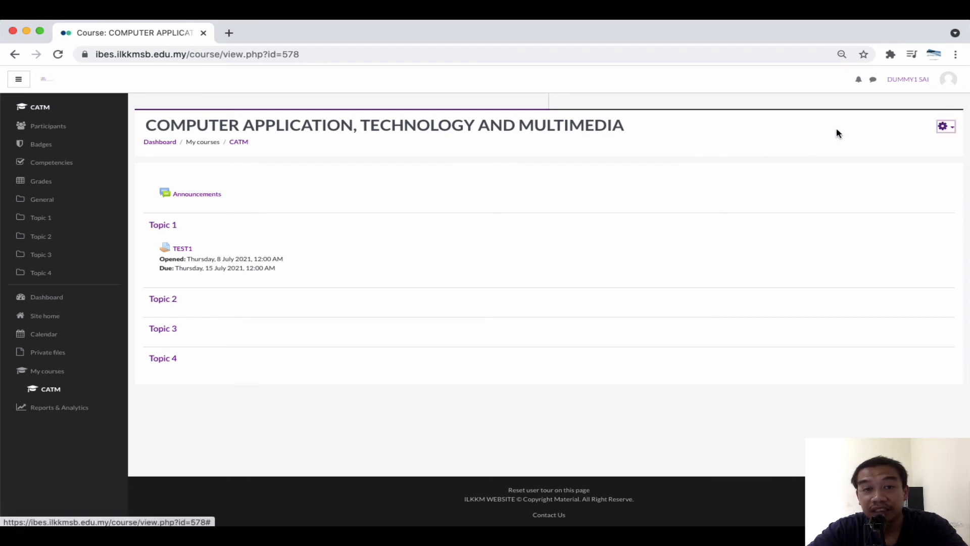
click(945, 84)
Log out the first dummy student and try logging in with the second student's username
click(930, 174)
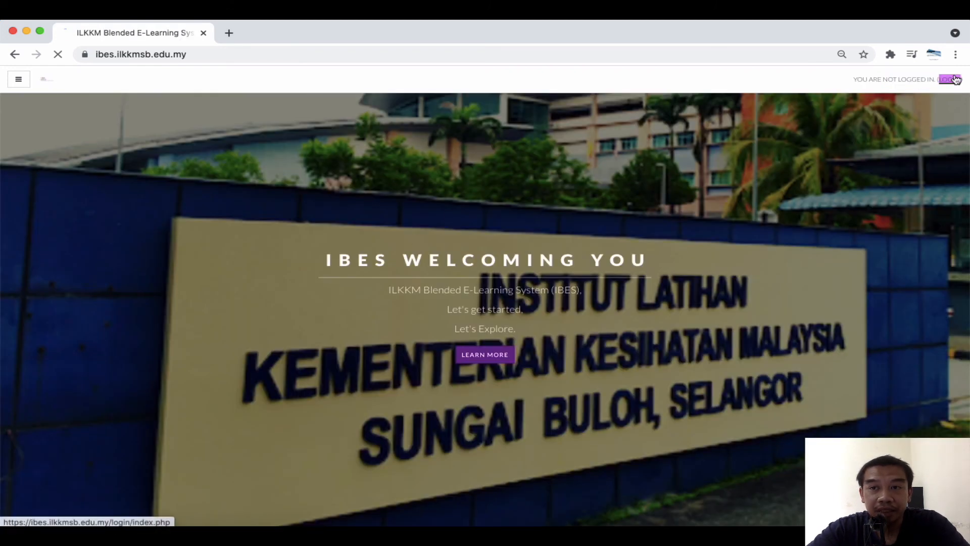
click(952, 78)
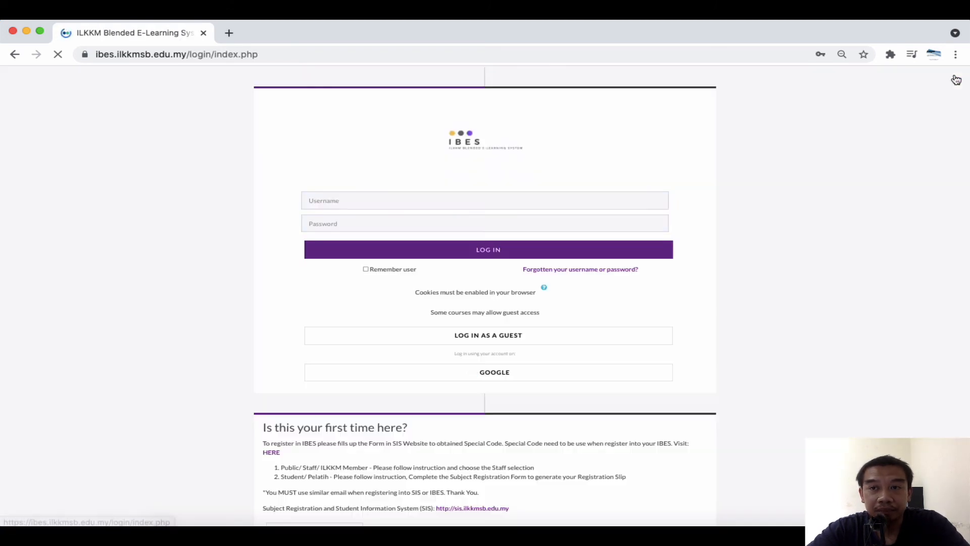
click(490, 199)
key(BackSpace)
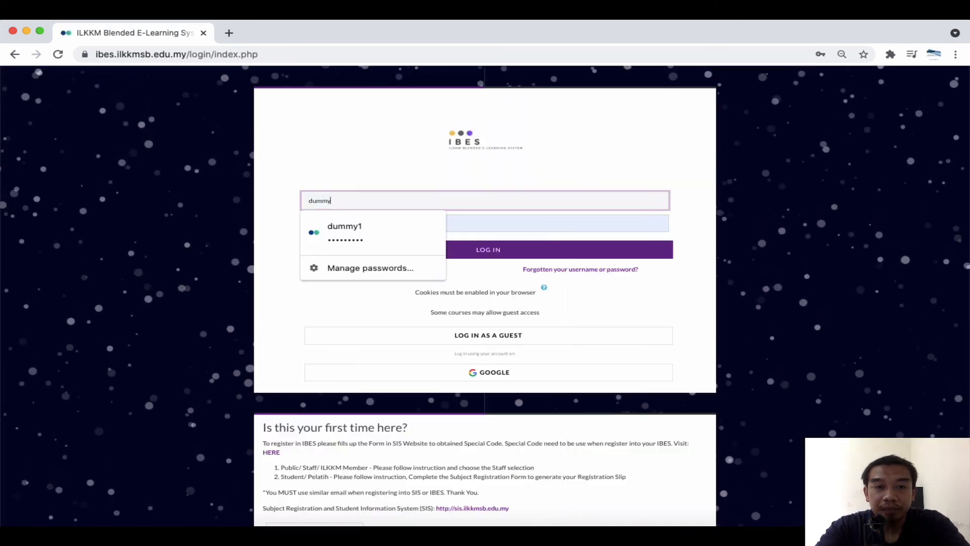
text(2)
click(462, 251)
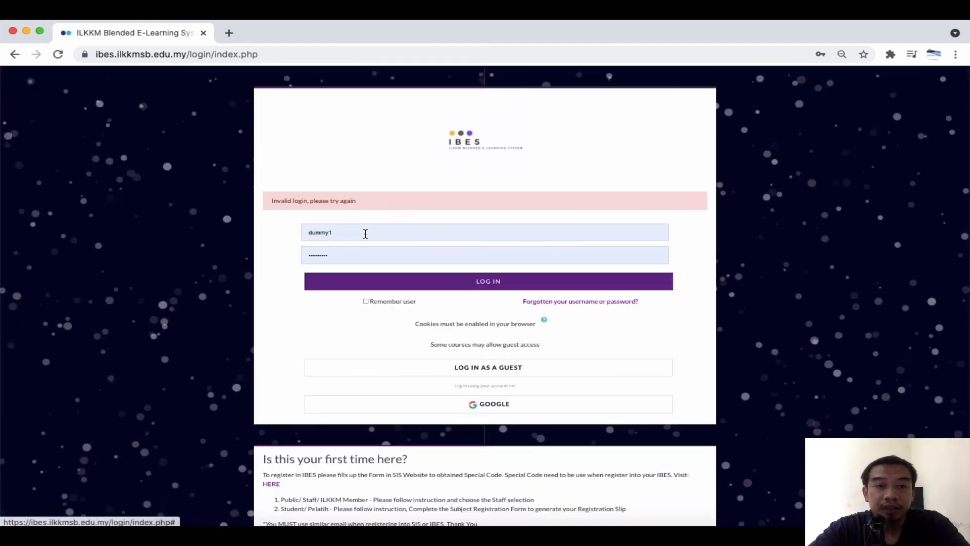
Correct the username, enter the password, sign in as the second dummy student and save the login
click(364, 232)
key(BackSpace)
text(2)
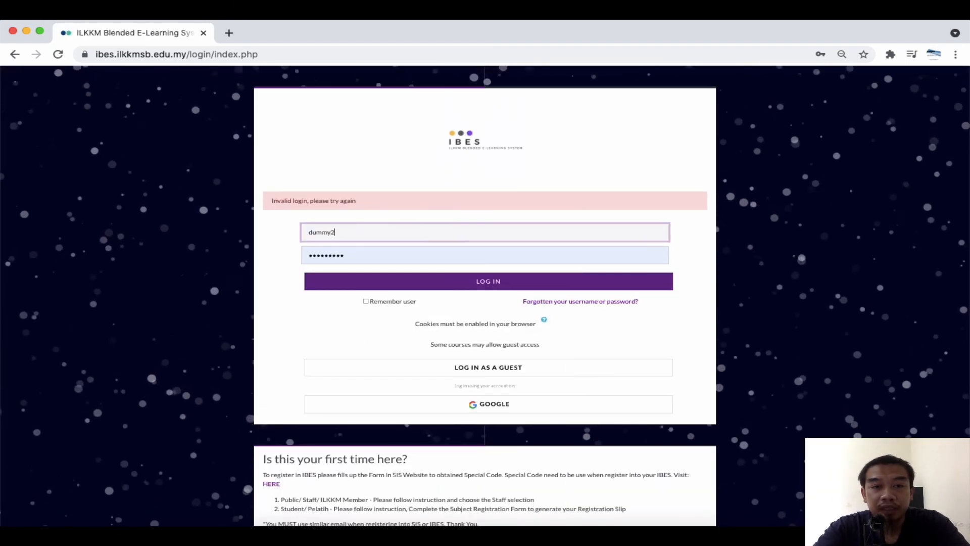
key(Tab)
text(••)
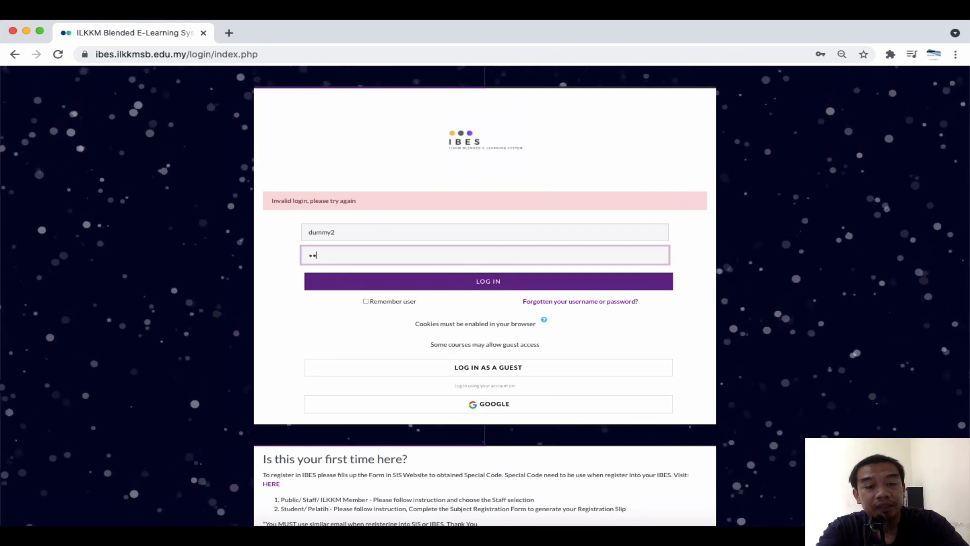
text(•••••••)
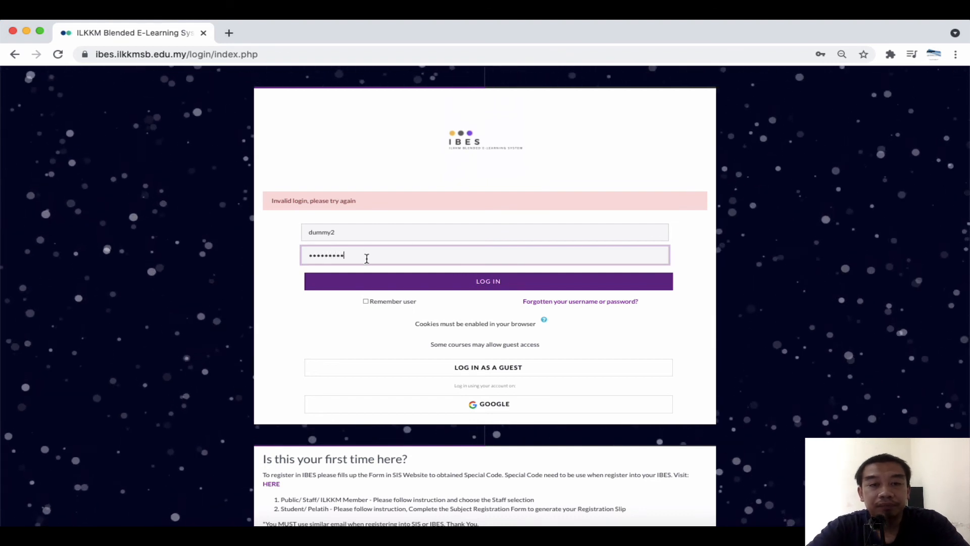
click(379, 283)
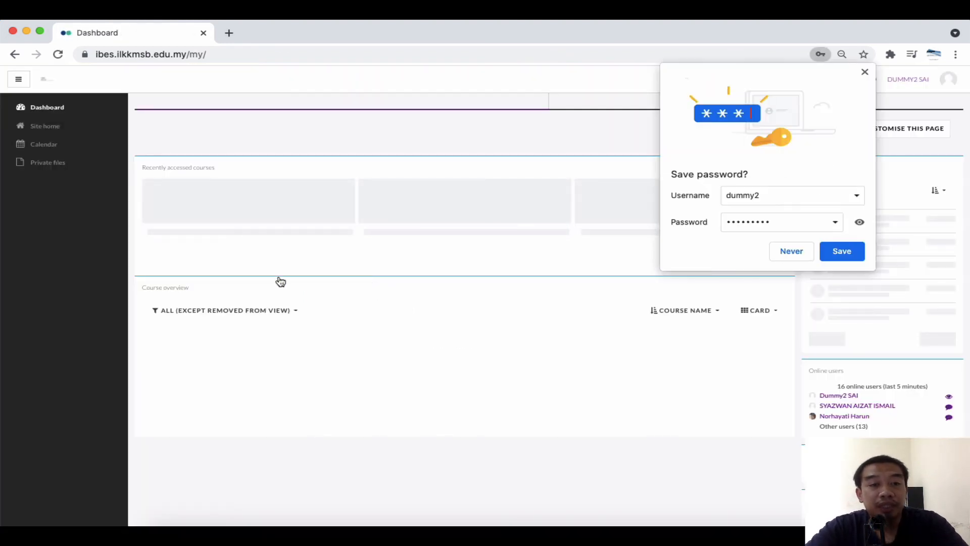
click(841, 251)
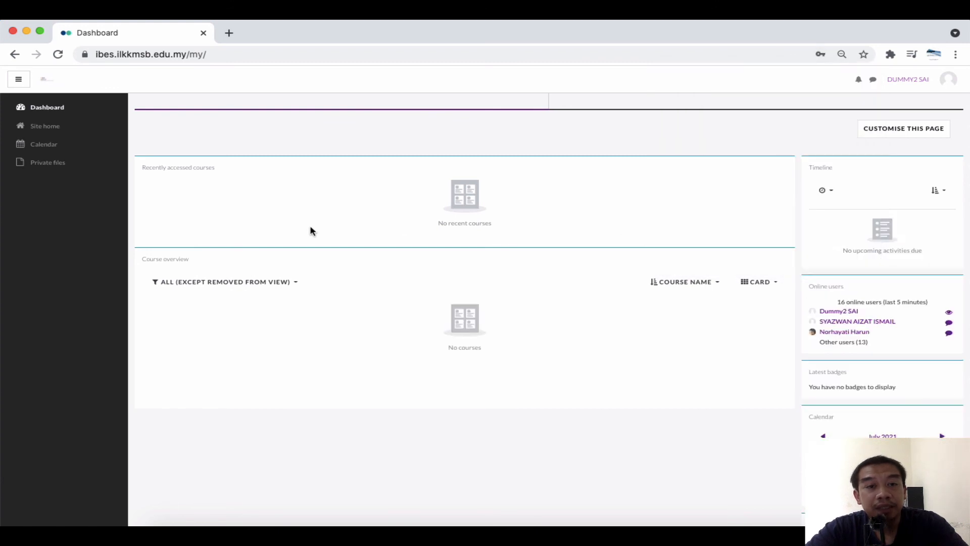
click(74, 126)
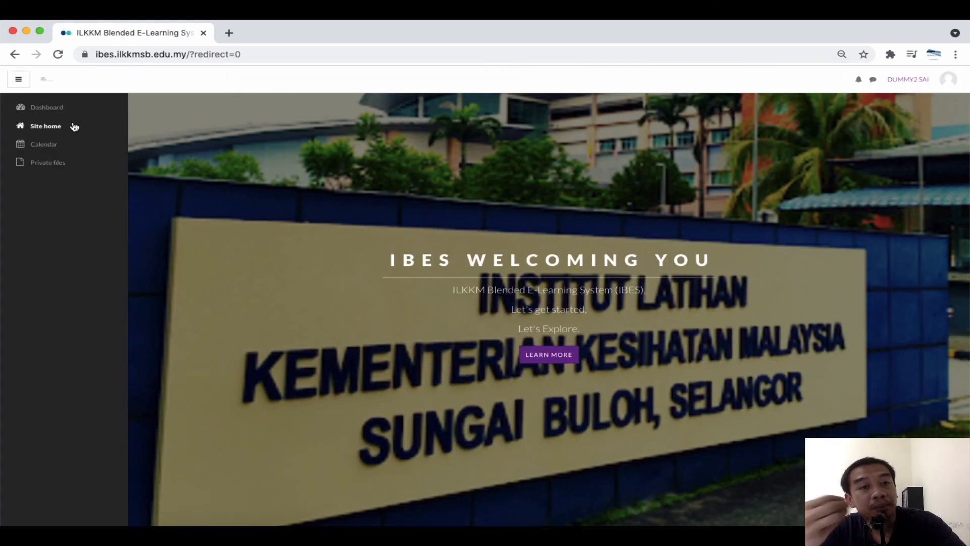
Search site home courses for 'catm' and open the CATM course's enrolment options
scroll(219, 252, down, 15)
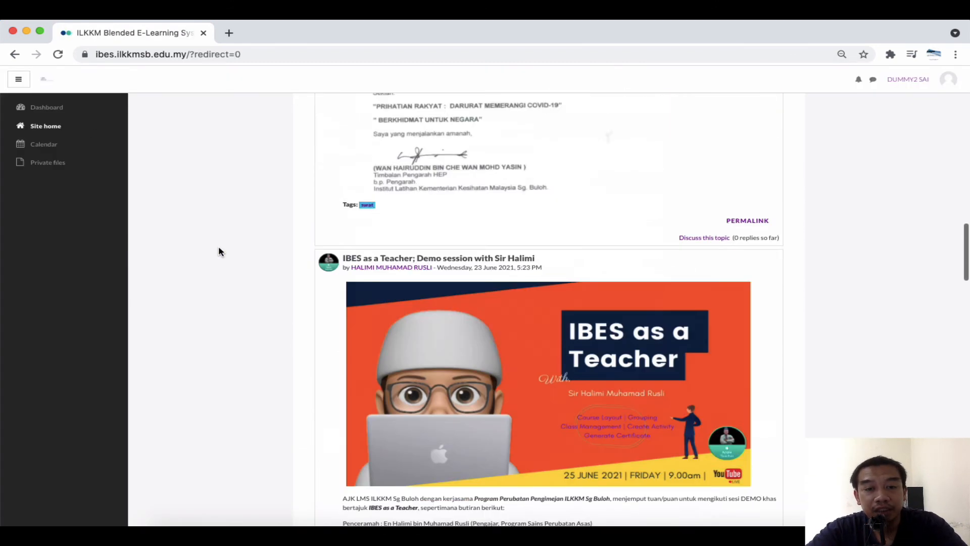
scroll(218, 250, down, 8)
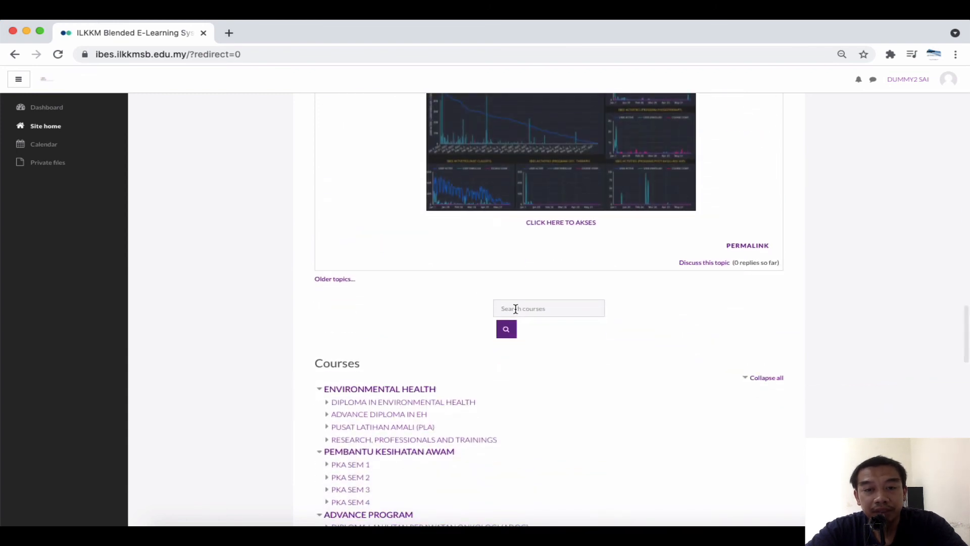
click(515, 309)
text(catm)
click(505, 328)
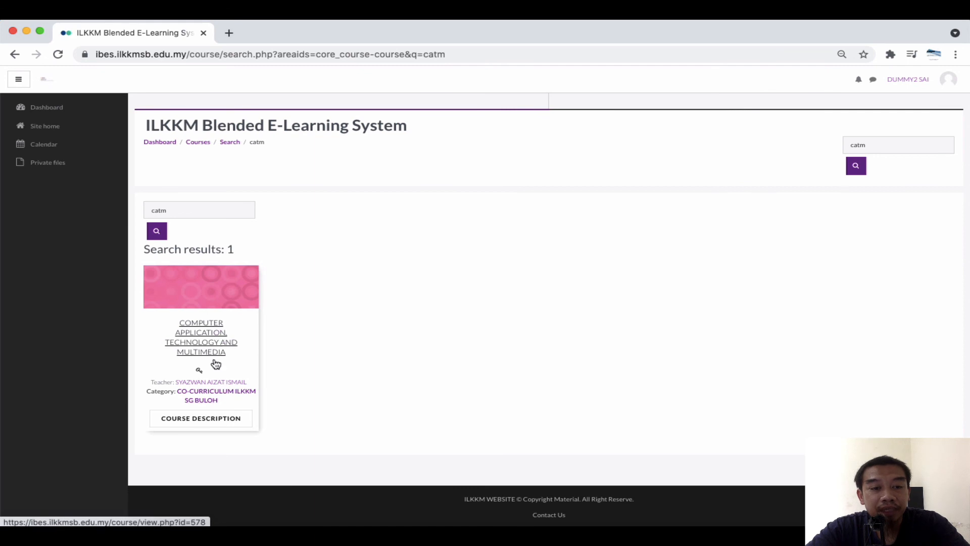
click(204, 335)
Enrol the second dummy student in CATM using the group enrolment key
click(369, 376)
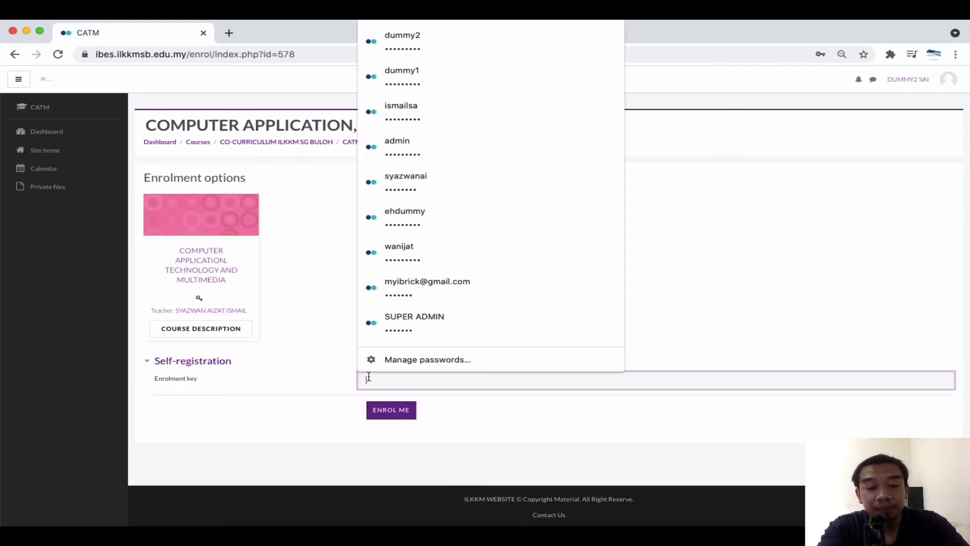
text(•)
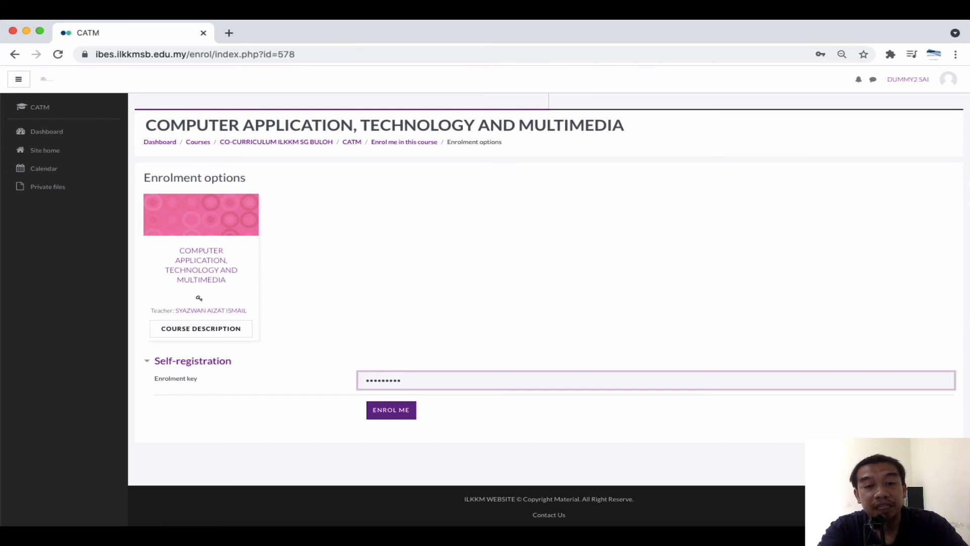
click(384, 413)
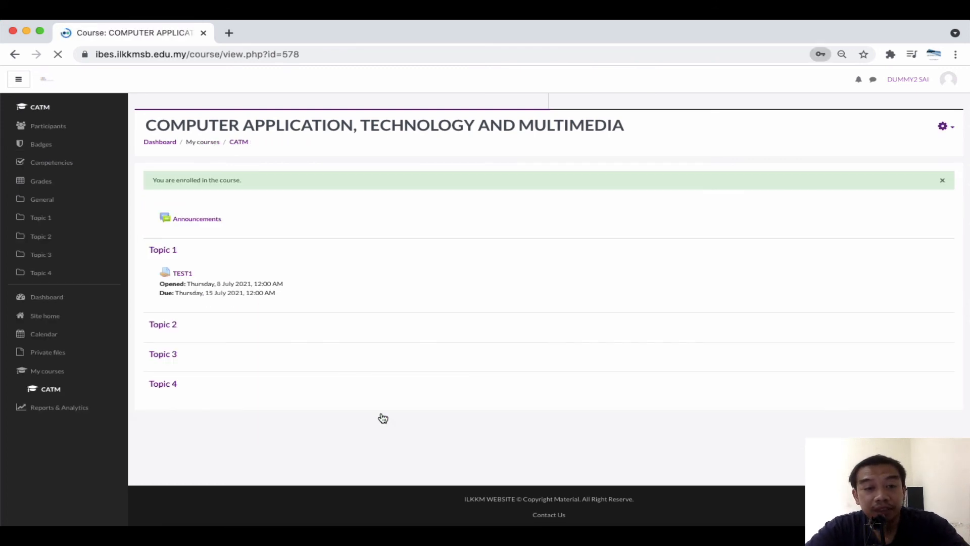
click(723, 256)
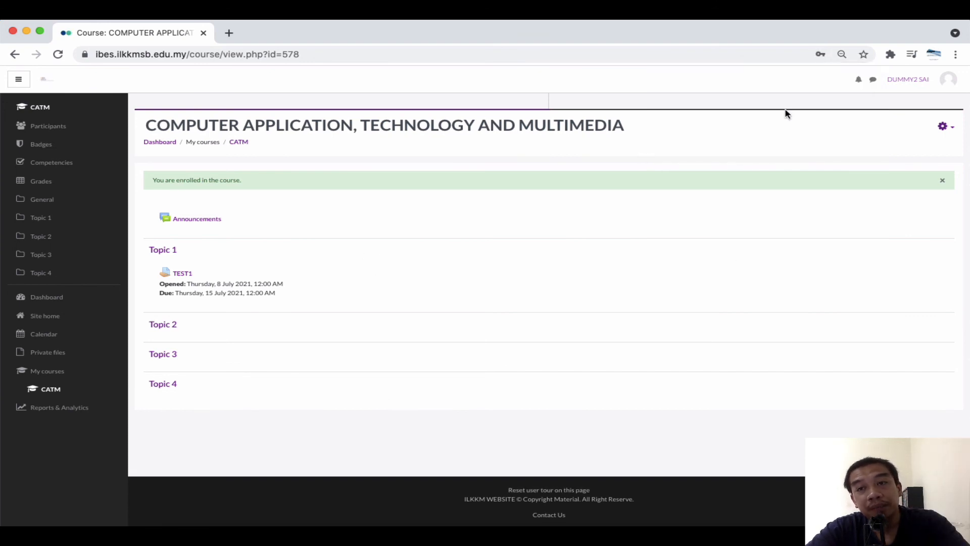
click(944, 81)
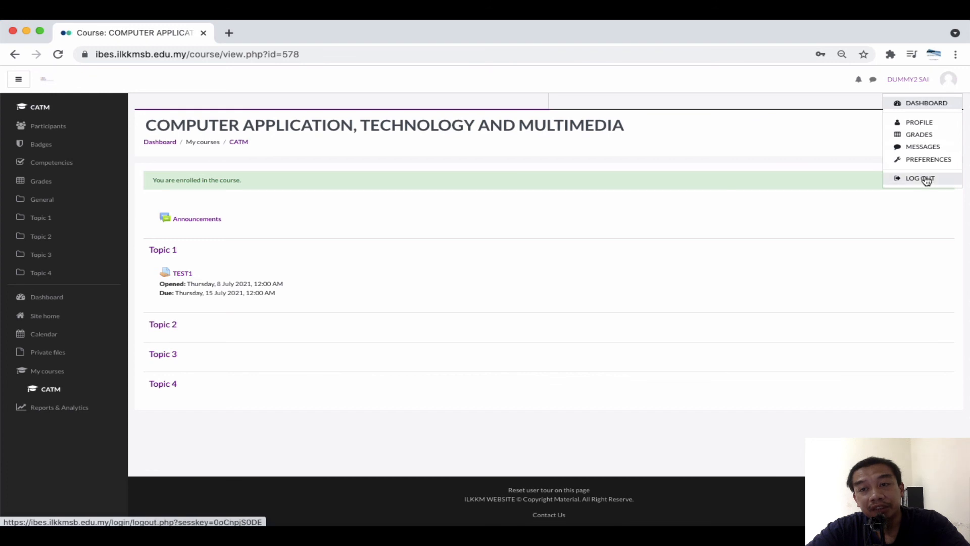
Log out the second student, sign back in with the teacher's username, and open the CATM course
click(923, 178)
click(950, 79)
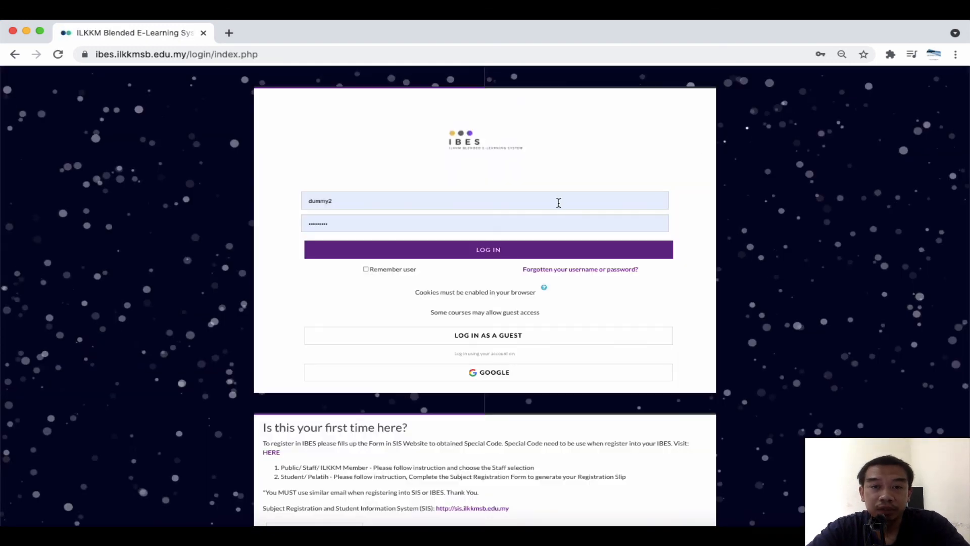
click(559, 203)
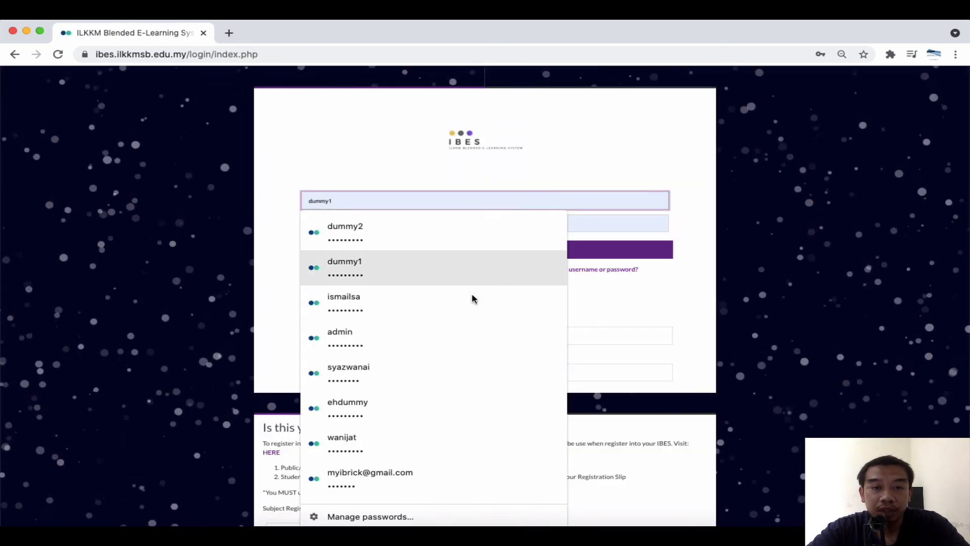
key(ctrl+a)
text(ismailsa)
click(465, 257)
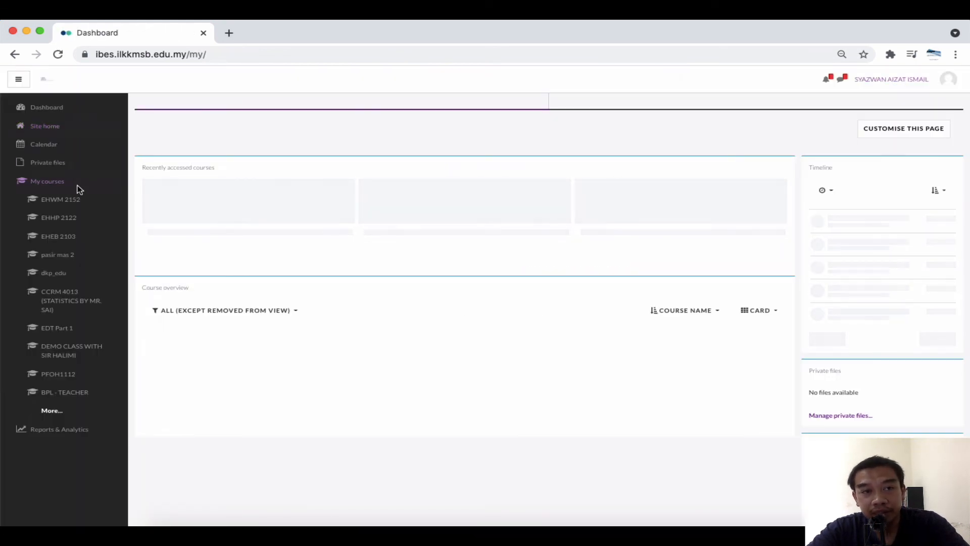
click(237, 203)
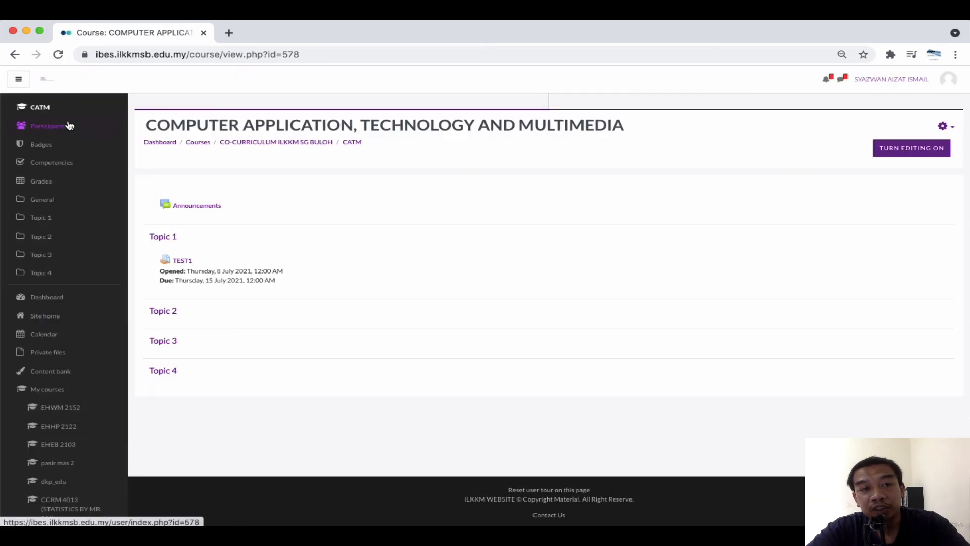
Open CATM's Participants list to confirm the two students sit in GROUP A and GROUP B
click(69, 126)
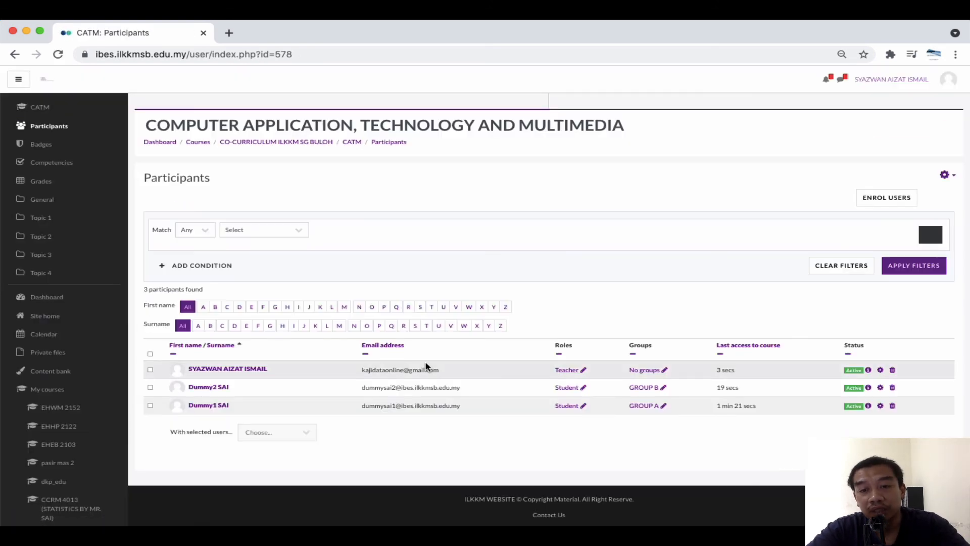
scroll(620, 411, up, 5)
scroll(620, 414, down, 5)
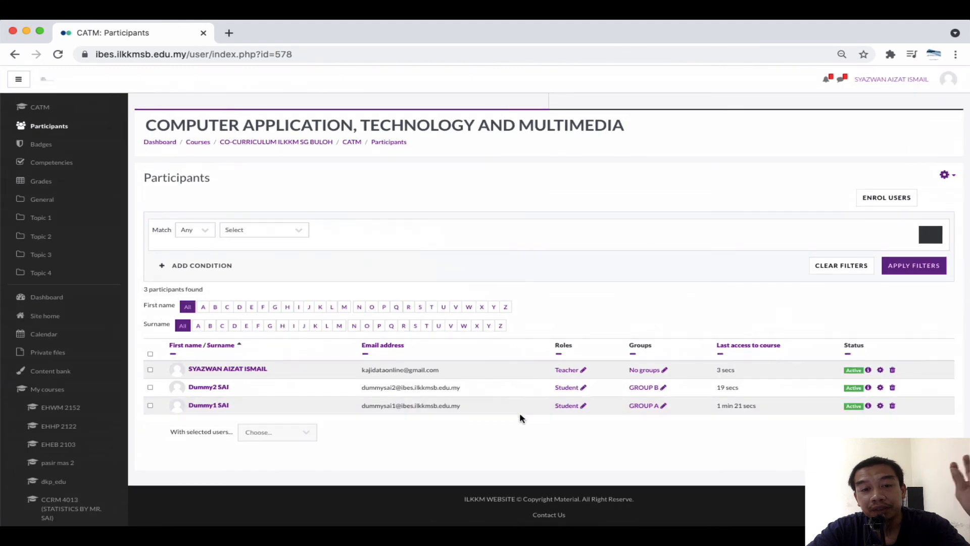